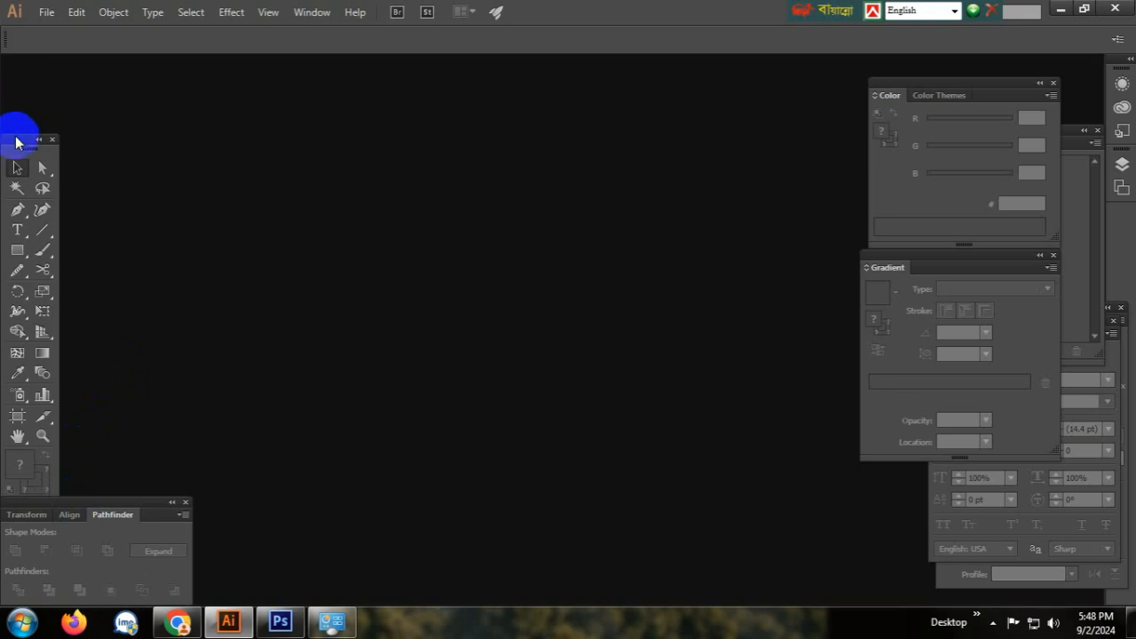
Dock the floating toolbox along the edge of the workspace
{"action": "left_click_drag", "start_coordinate": [16, 142], "coordinate": [15, 69]}
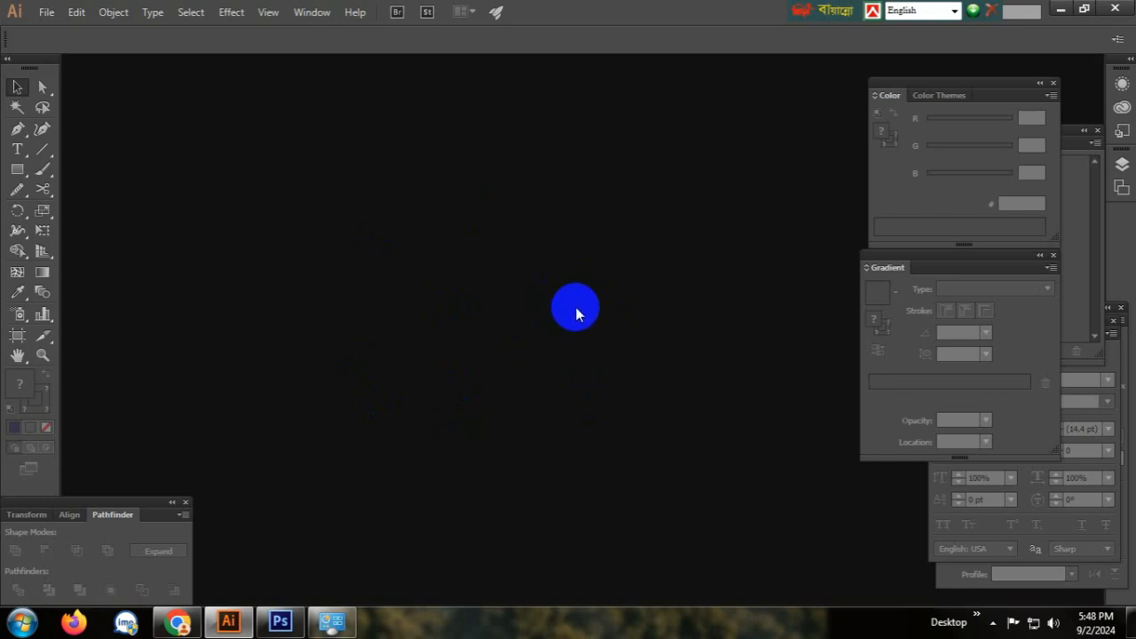
Create a new A4 document in landscape orientation with the RGB color mode
{"action": "left_click", "coordinate": [46, 14]}
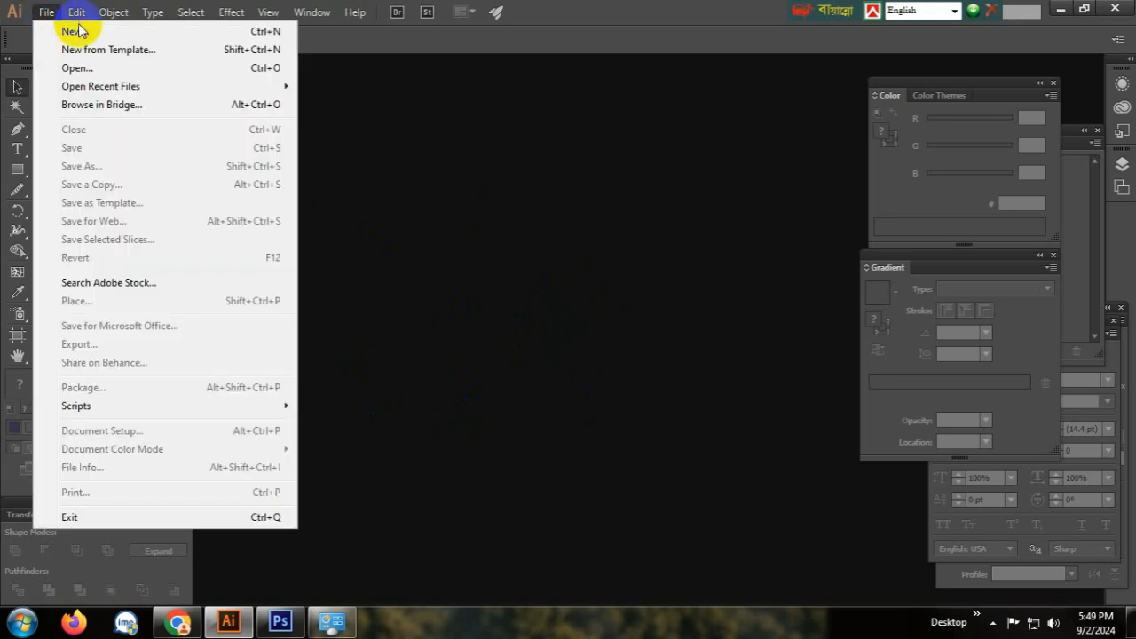
{"action": "left_click", "coordinate": [148, 32]}
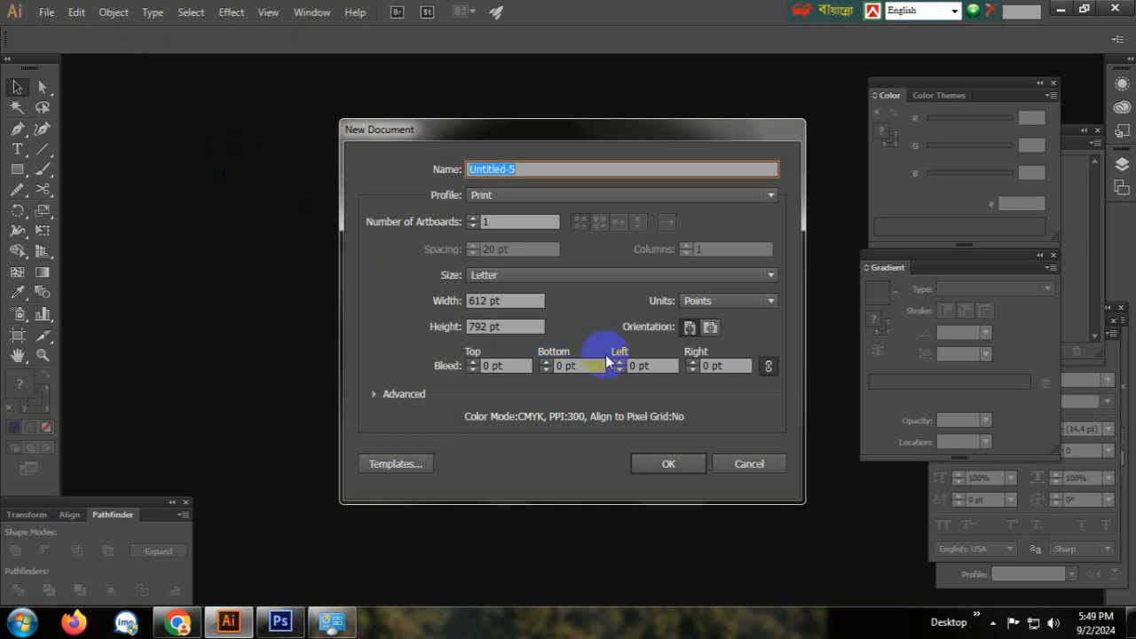
{"action": "left_click", "coordinate": [509, 277]}
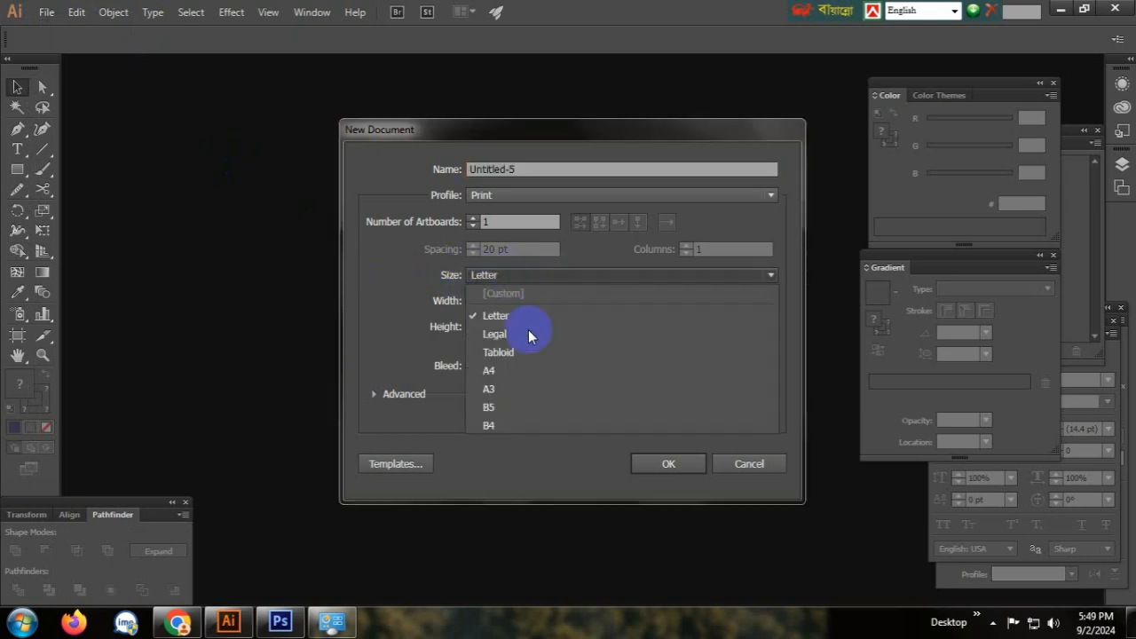
{"action": "left_click", "coordinate": [521, 369]}
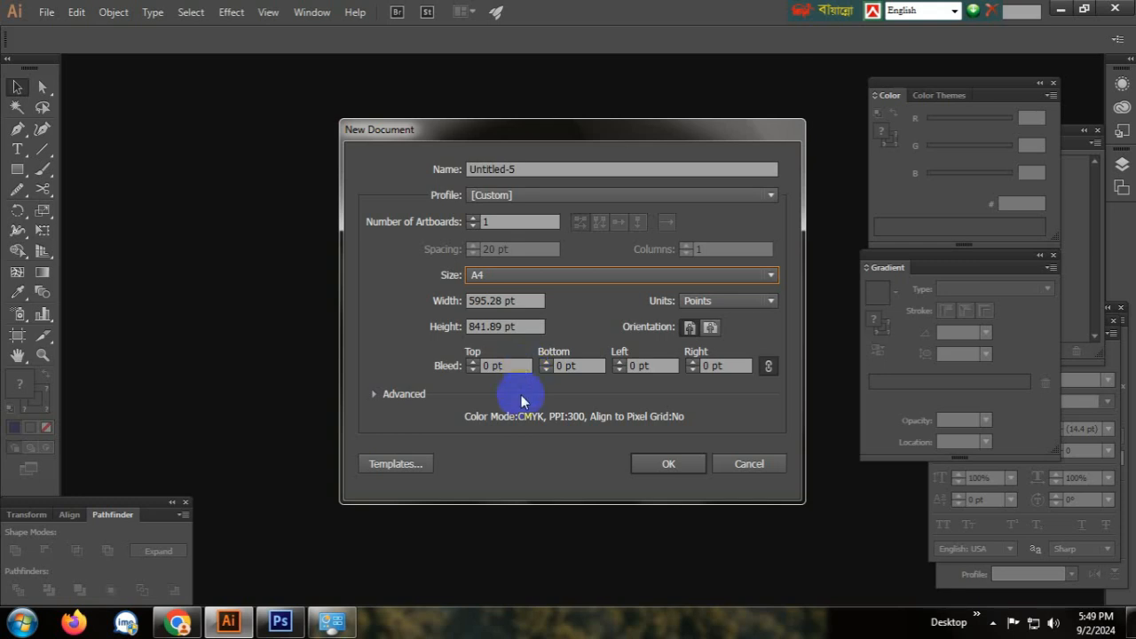
{"action": "left_click", "coordinate": [374, 395]}
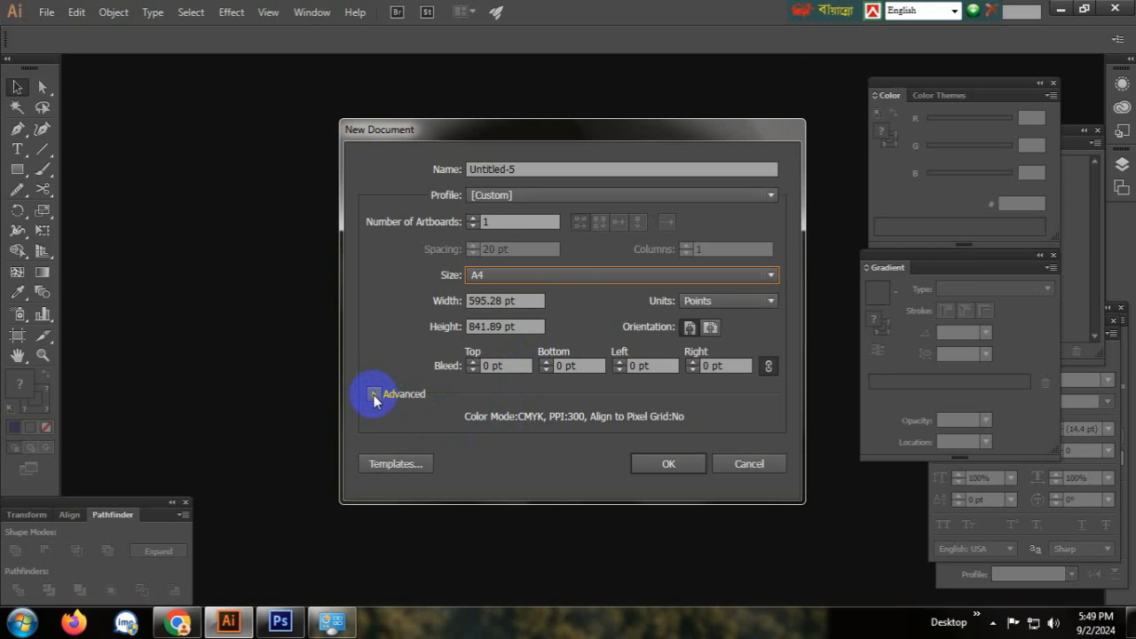
{"action": "left_click", "coordinate": [373, 395]}
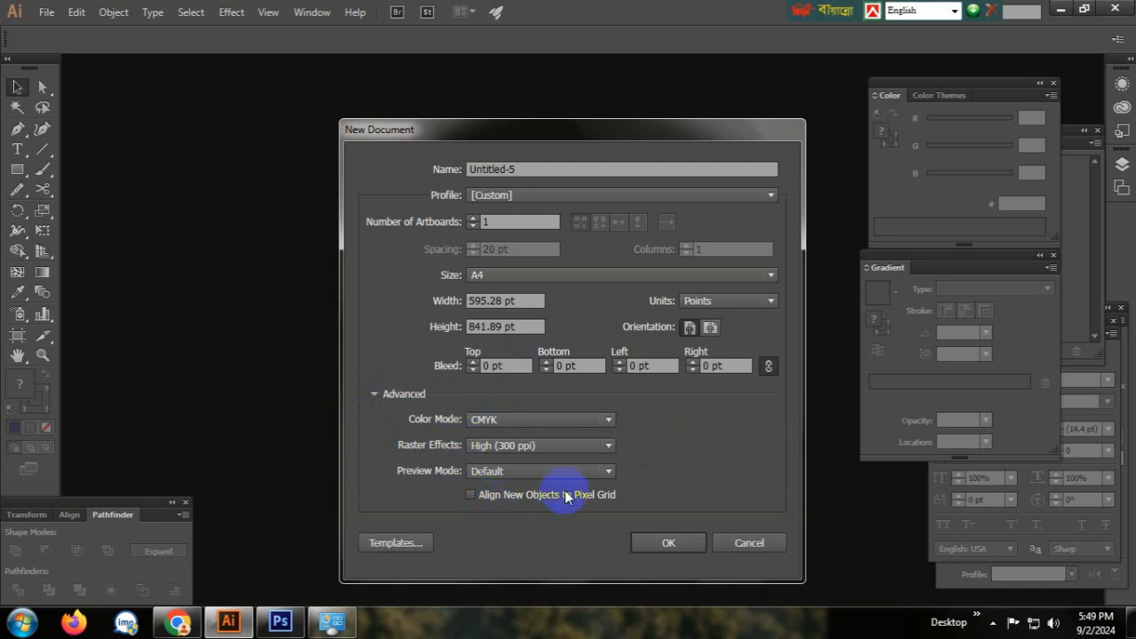
{"action": "left_click", "coordinate": [554, 421]}
{"action": "left_click", "coordinate": [509, 460]}
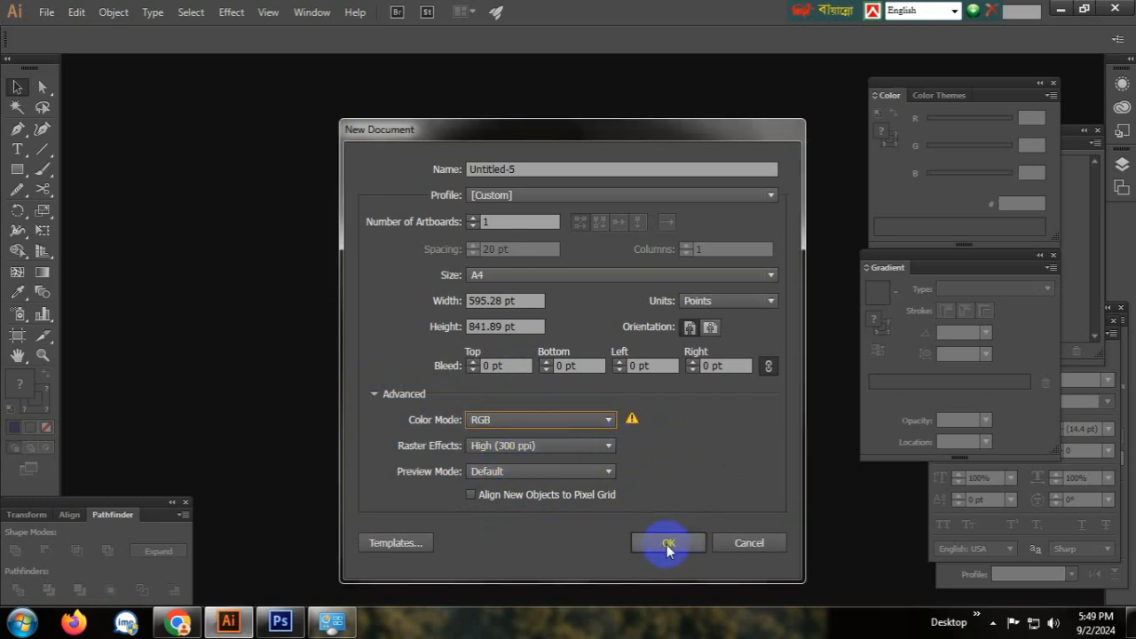
{"action": "left_click", "coordinate": [711, 328]}
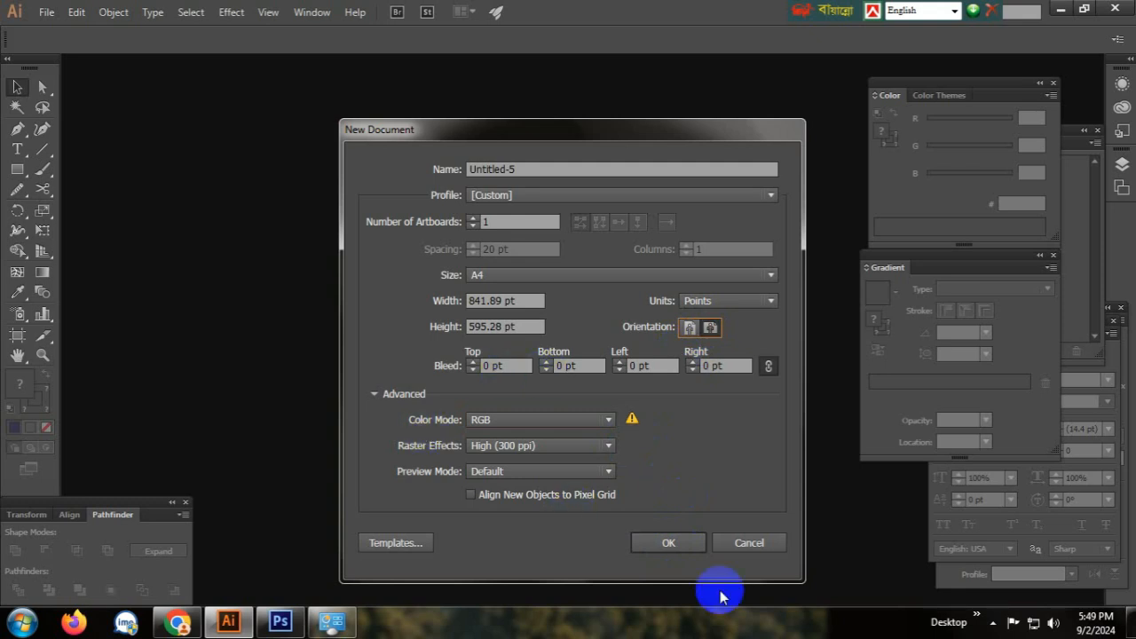
{"action": "left_click", "coordinate": [668, 543]}
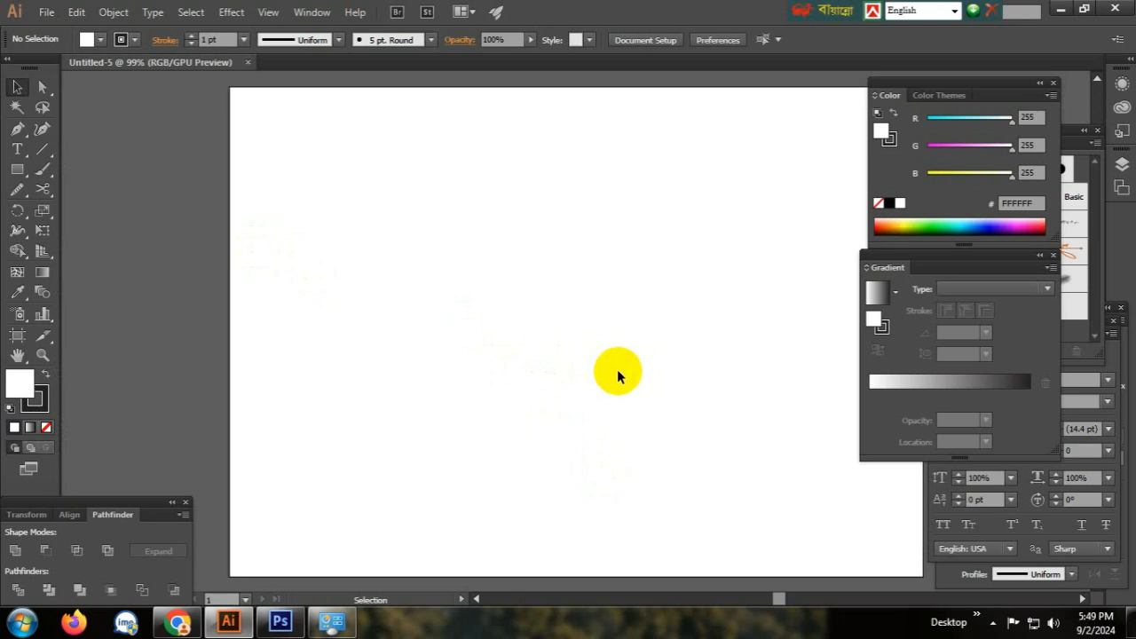
{"action": "key", "text": "ctrl+minus"}
{"action": "key", "text": "ctrl+minus"}
{"action": "key", "text": "ctrl+minus"}
{"action": "key", "text": "ctrl+minus"}
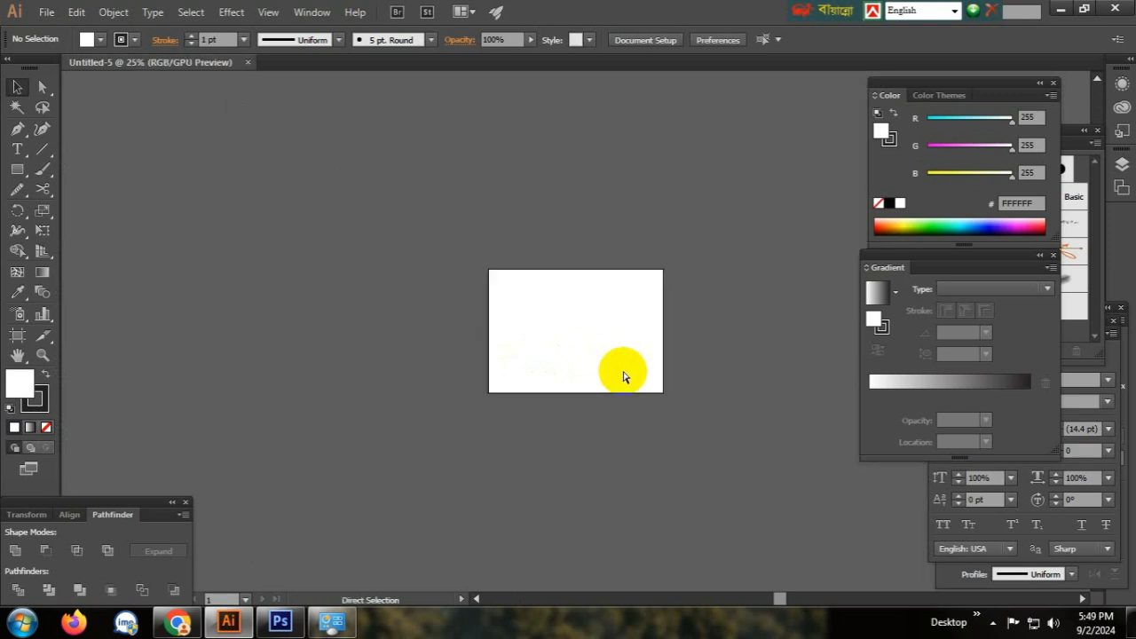
{"action": "key", "text": "ctrl+plus"}
{"action": "key", "text": "ctrl+plus"}
{"action": "key", "text": "ctrl+plus"}
{"action": "key", "text": "ctrl+plus"}
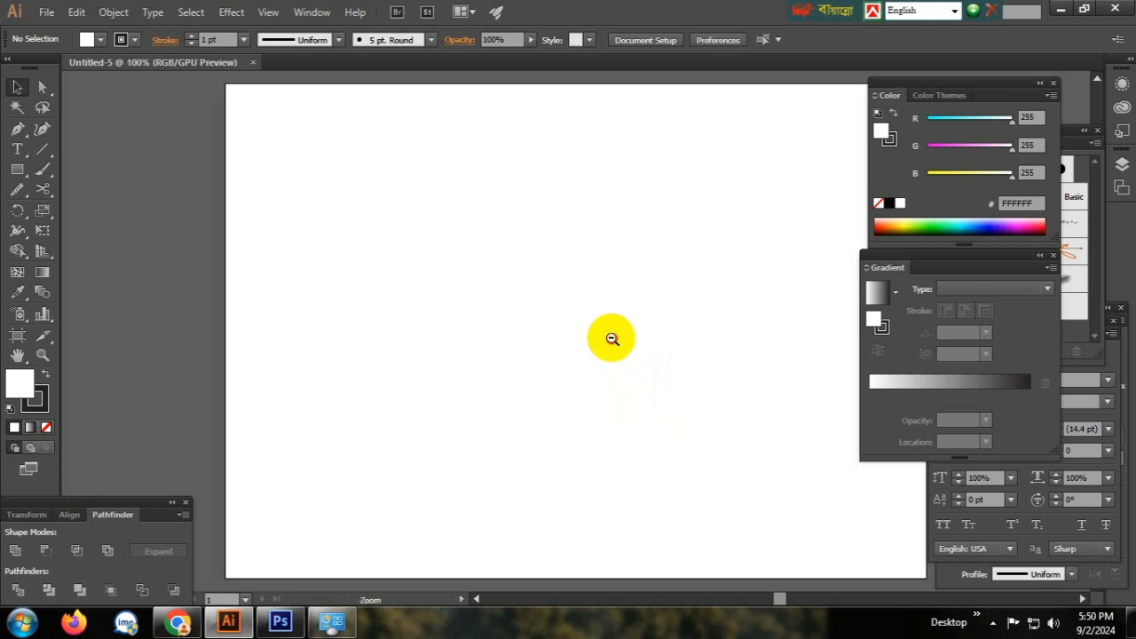
{"action": "left_click", "coordinate": [610, 338], "text": "ctrl+alt"}
{"action": "left_click", "coordinate": [593, 338], "text": "ctrl+alt"}
{"action": "left_click_drag", "start_coordinate": [584, 334], "coordinate": [543, 366]}
{"action": "left_click", "coordinate": [537, 359], "text": "ctrl"}
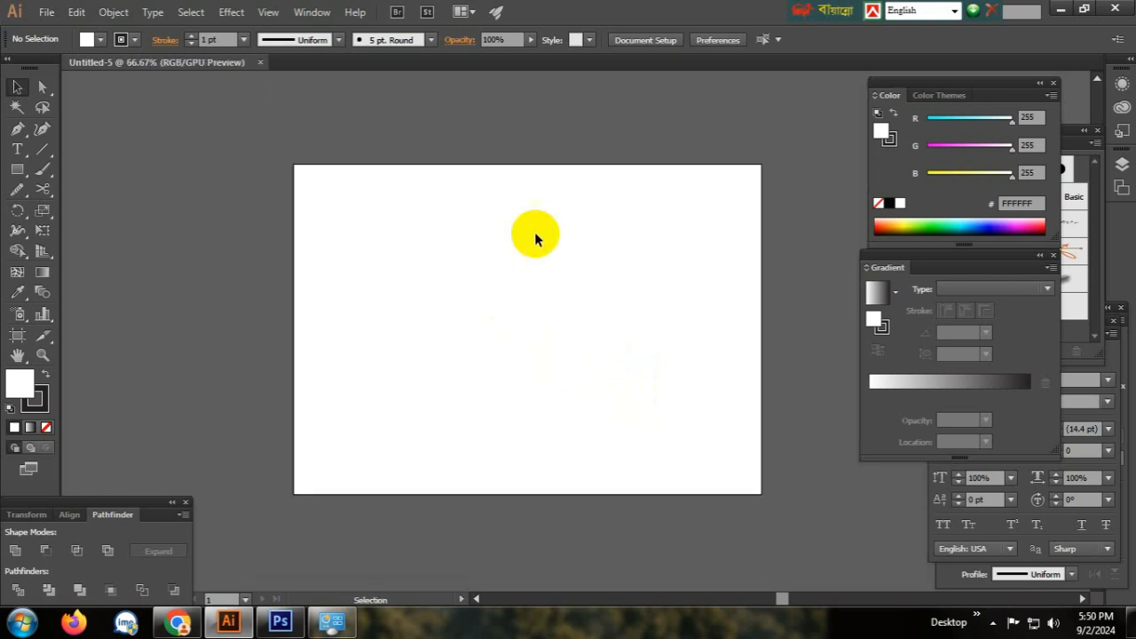
{"action": "left_click", "coordinate": [520, 347], "text": "ctrl"}
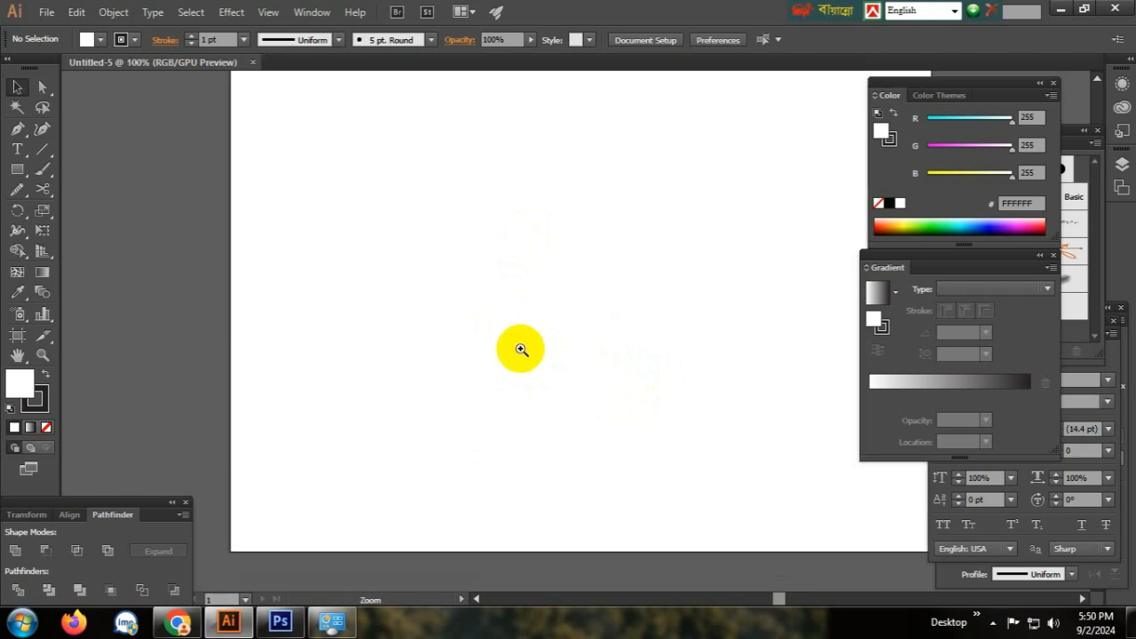
{"action": "left_click", "coordinate": [527, 343], "text": "ctrl+alt"}
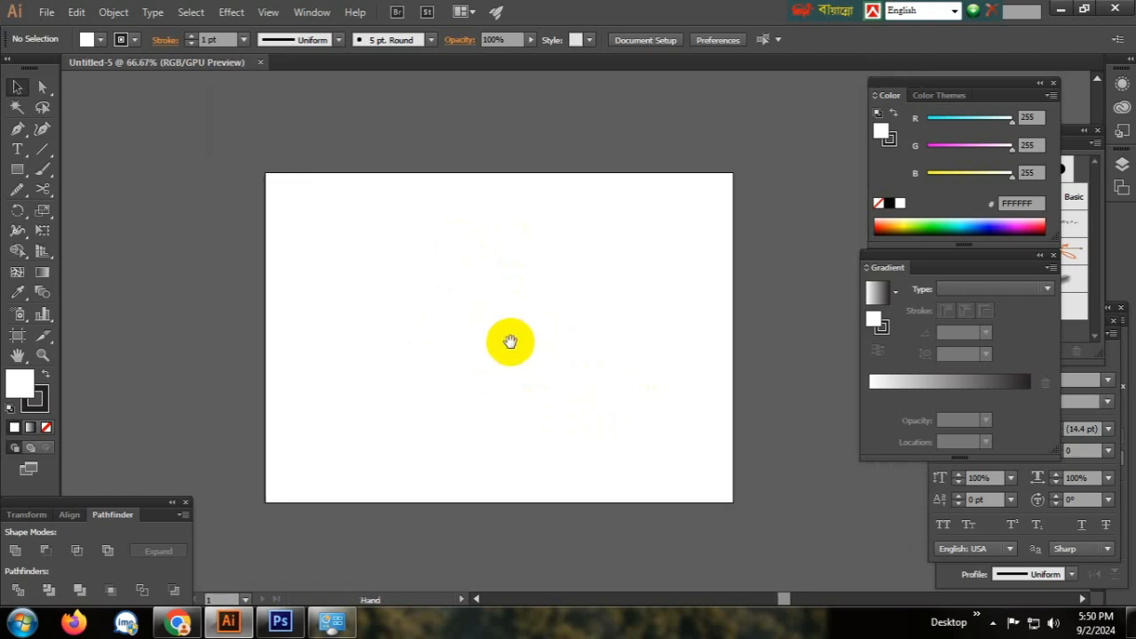
{"action": "left_click", "coordinate": [539, 343], "text": "ctrl"}
{"action": "mouse_move", "coordinate": [518, 367]}
{"action": "left_mouse_down"}
{"action": "mouse_move", "coordinate": [497, 358]}
{"action": "mouse_move", "coordinate": [505, 375]}
{"action": "mouse_move", "coordinate": [535, 361]}
{"action": "mouse_move", "coordinate": [520, 368]}
{"action": "left_mouse_up"}
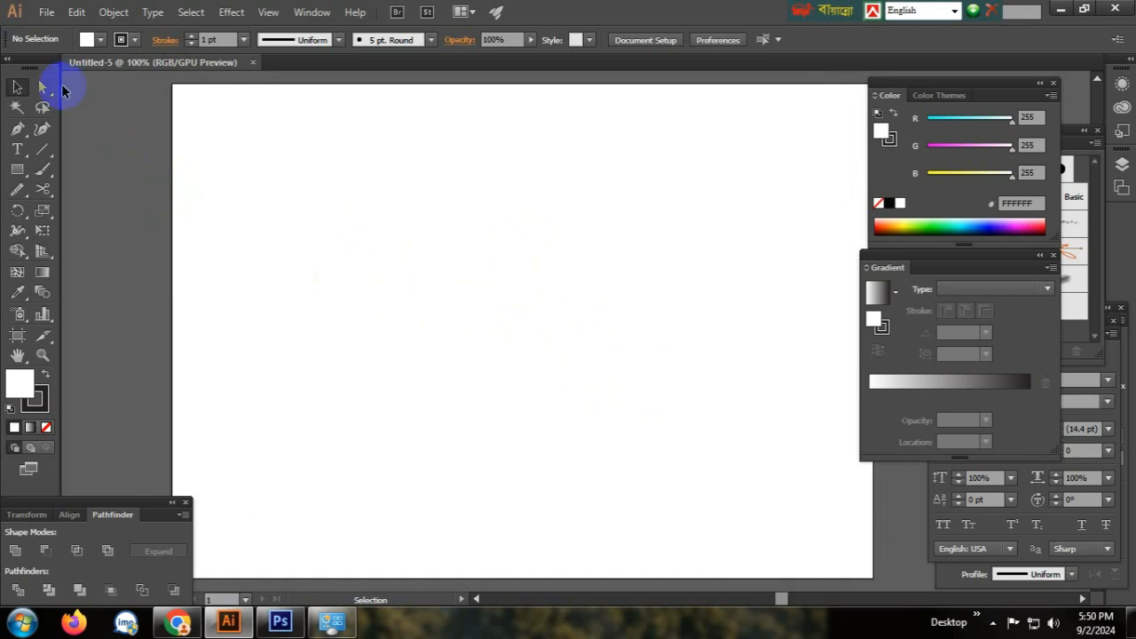
Draw a vertical line about 132 pt long in the upper middle of the artboard, then deselect it
{"action": "left_click", "coordinate": [44, 149]}
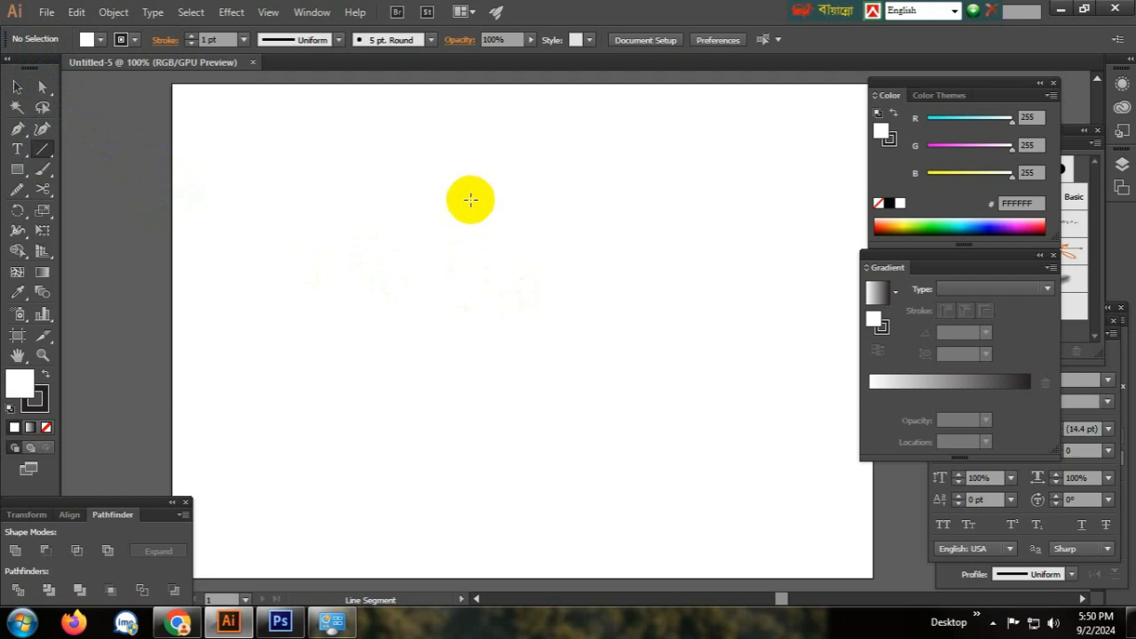
{"action": "left_click_drag", "start_coordinate": [470, 201], "coordinate": [473, 310]}
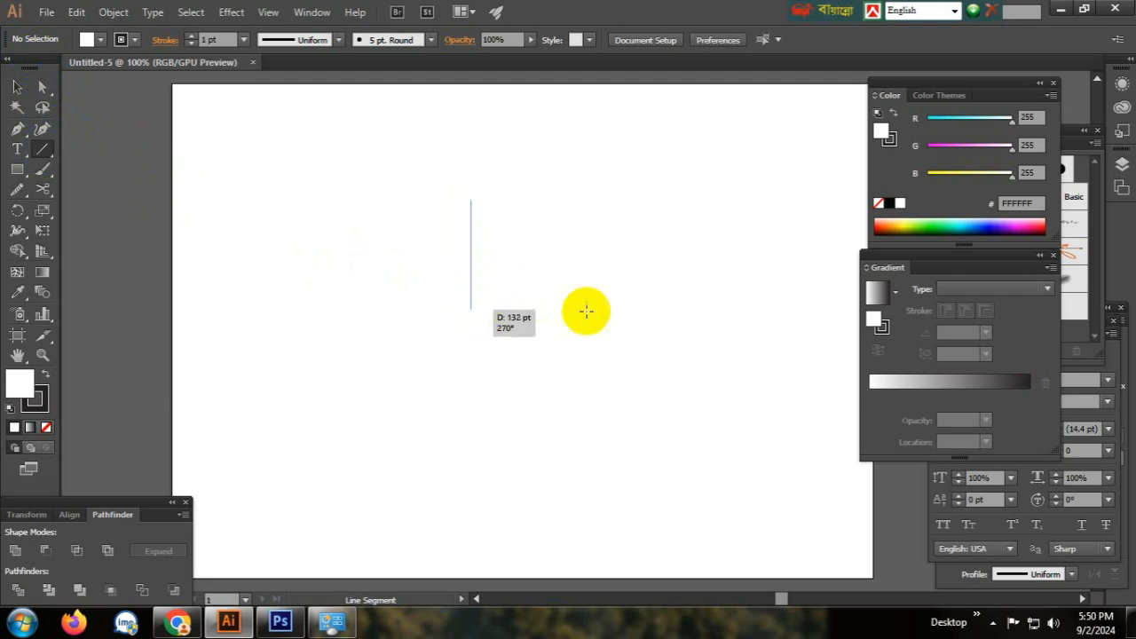
{"action": "left_click", "coordinate": [17, 87]}
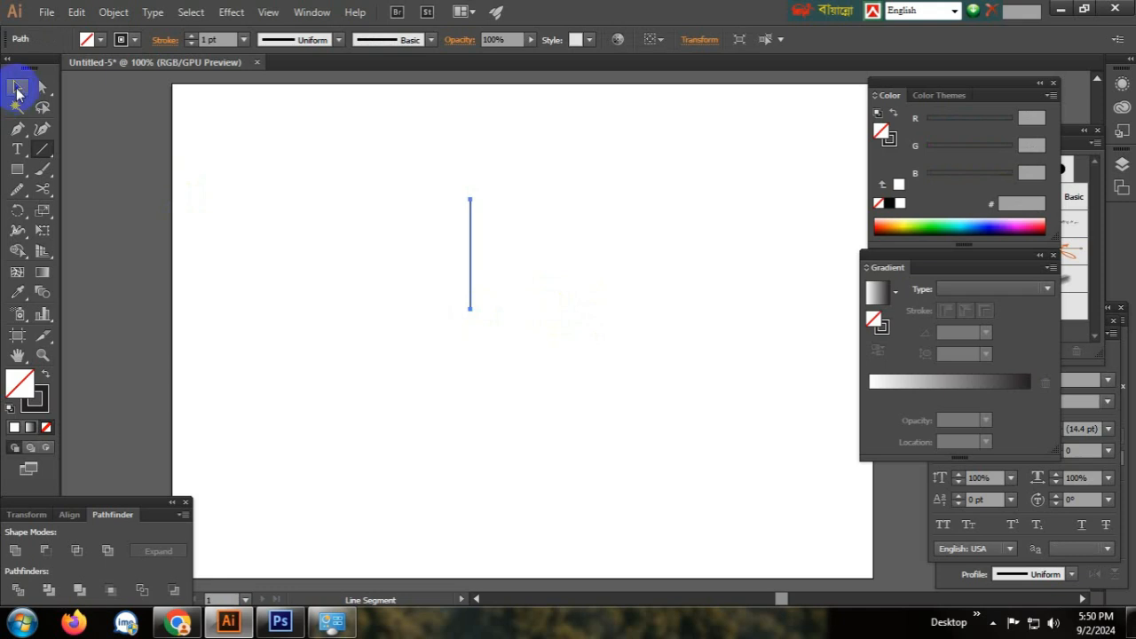
{"action": "left_click", "coordinate": [246, 227]}
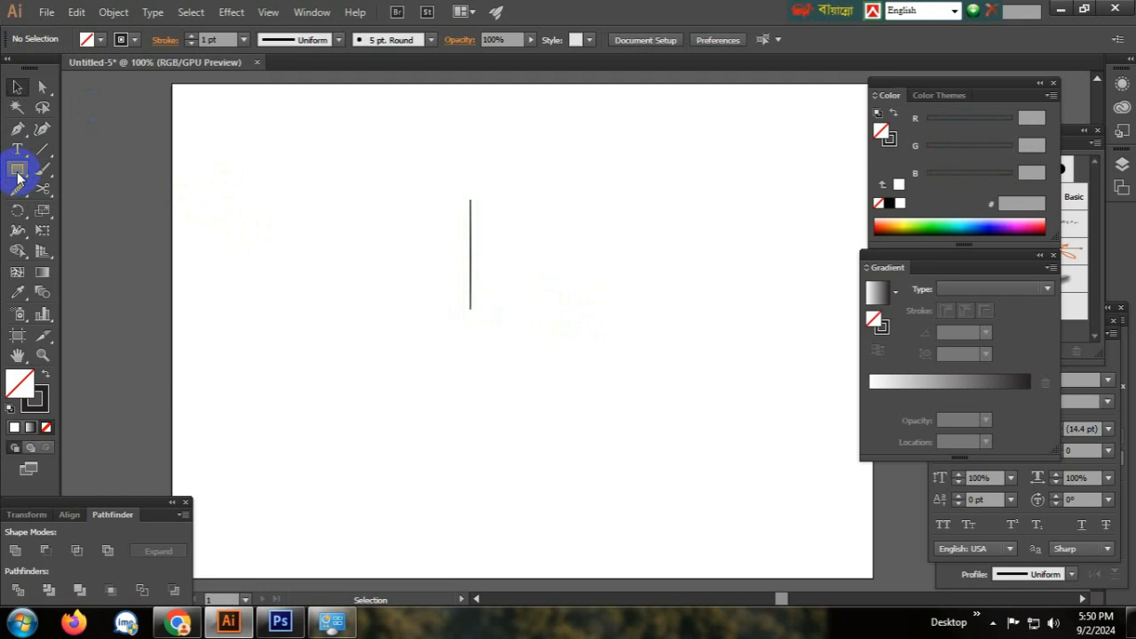
Draw a circle with the Ellipse tool just left of the vertical line's lower end
{"action": "left_click", "coordinate": [18, 171]}
{"action": "left_click_drag", "start_coordinate": [18, 175], "coordinate": [101, 208]}
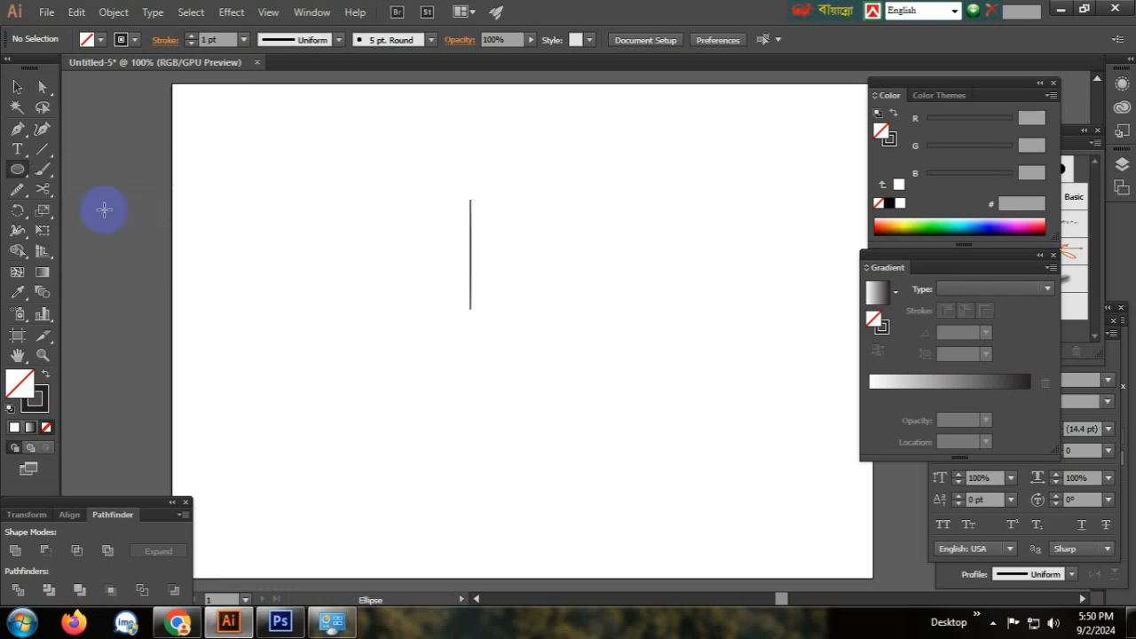
{"action": "key", "text": "ctrl+space"}
{"action": "left_click", "coordinate": [431, 304]}
{"action": "key", "text": "space"}
{"action": "left_click_drag", "start_coordinate": [616, 341], "coordinate": [508, 403]}
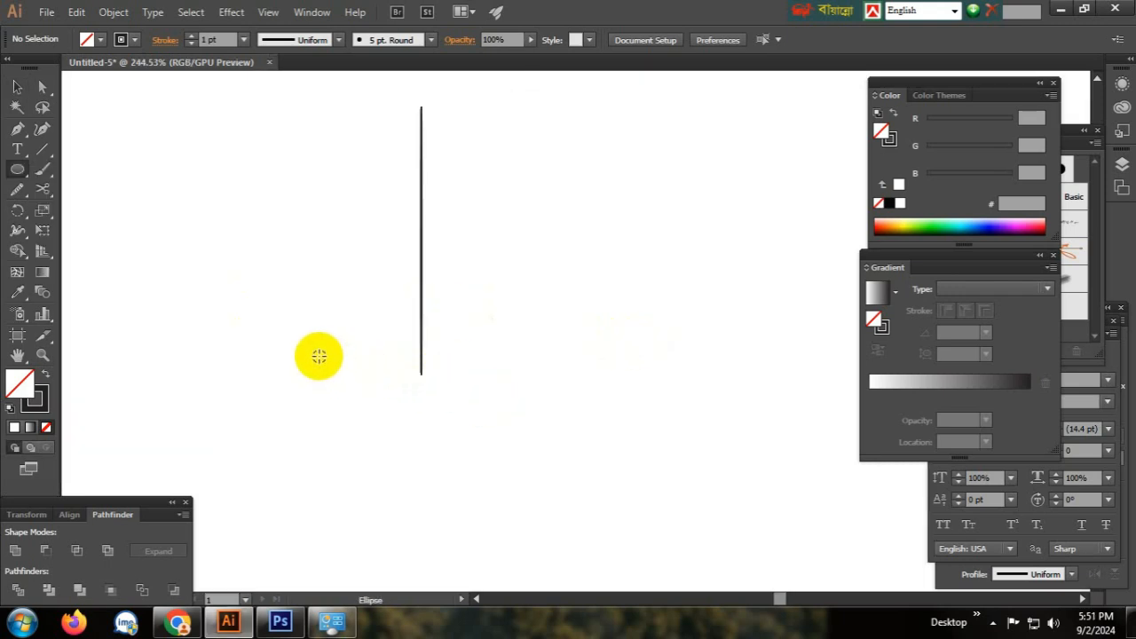
{"action": "left_click_drag", "start_coordinate": [319, 357], "coordinate": [395, 391]}
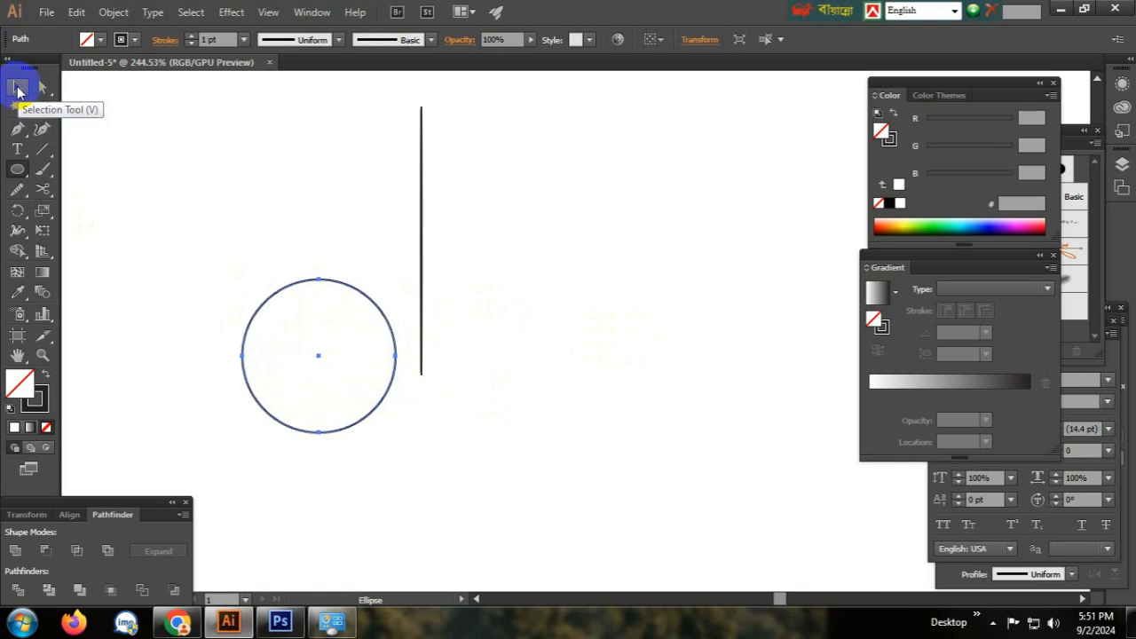
{"action": "left_click", "coordinate": [18, 92]}
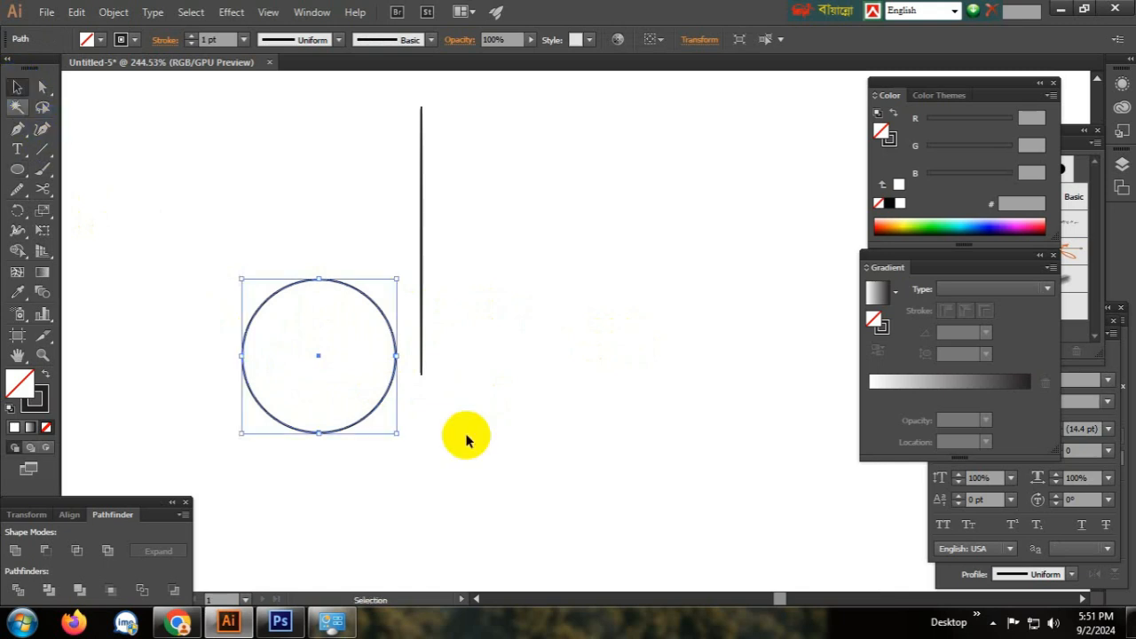
Move the circle so its rightmost edge touches the vertical line at the line's lower end
{"action": "scroll", "coordinate": [375, 330], "scroll_direction": "up", "scroll_amount": 3}
{"action": "left_click_drag", "start_coordinate": [442, 411], "coordinate": [630, 396]}
{"action": "left_click", "coordinate": [495, 329]}
{"action": "left_click", "coordinate": [542, 433]}
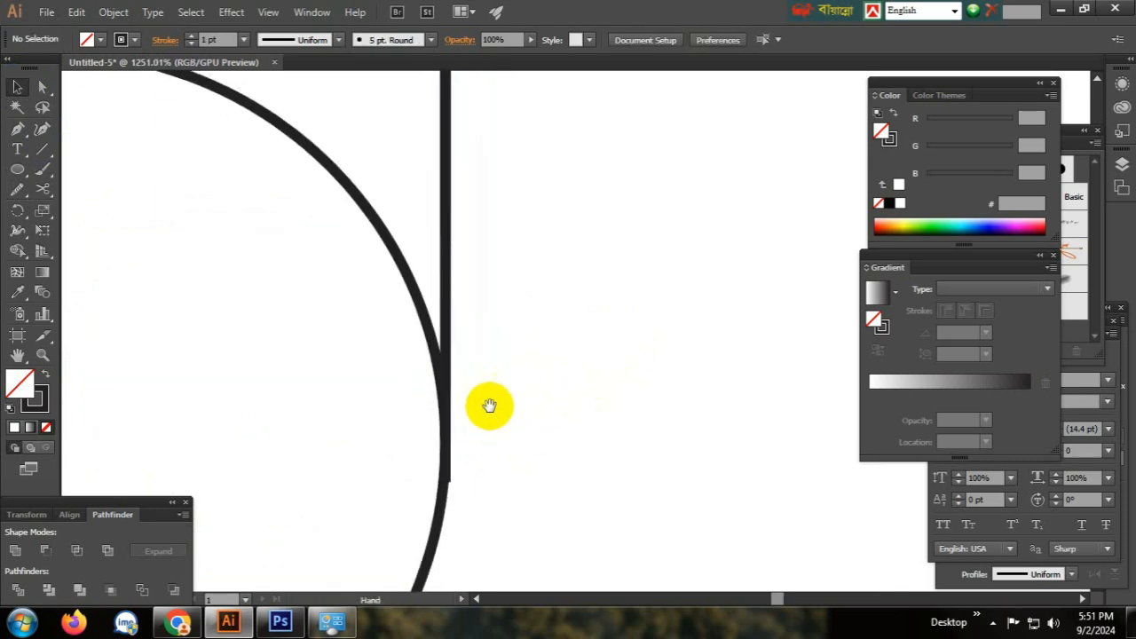
{"action": "left_click_drag", "start_coordinate": [447, 317], "coordinate": [438, 294]}
{"action": "left_click", "coordinate": [497, 400]}
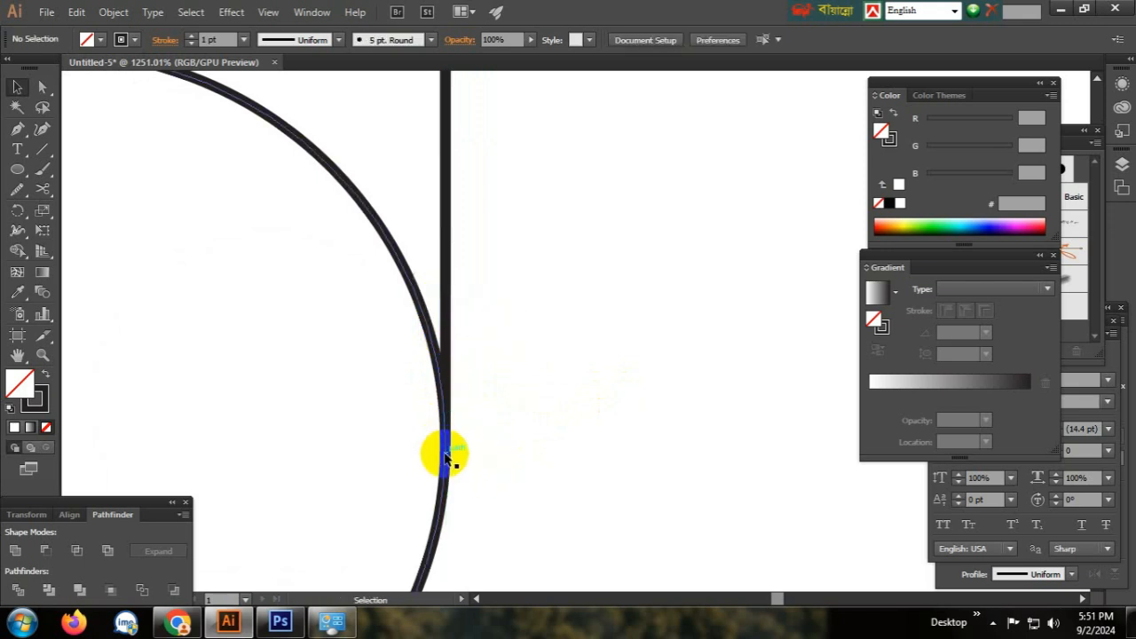
Shorten the vertical line by lowering its top end, keeping its lower end on the circle
{"action": "left_click", "coordinate": [472, 343], "text": "ctrl+alt"}
{"action": "left_click", "coordinate": [473, 343], "text": "ctrl+alt"}
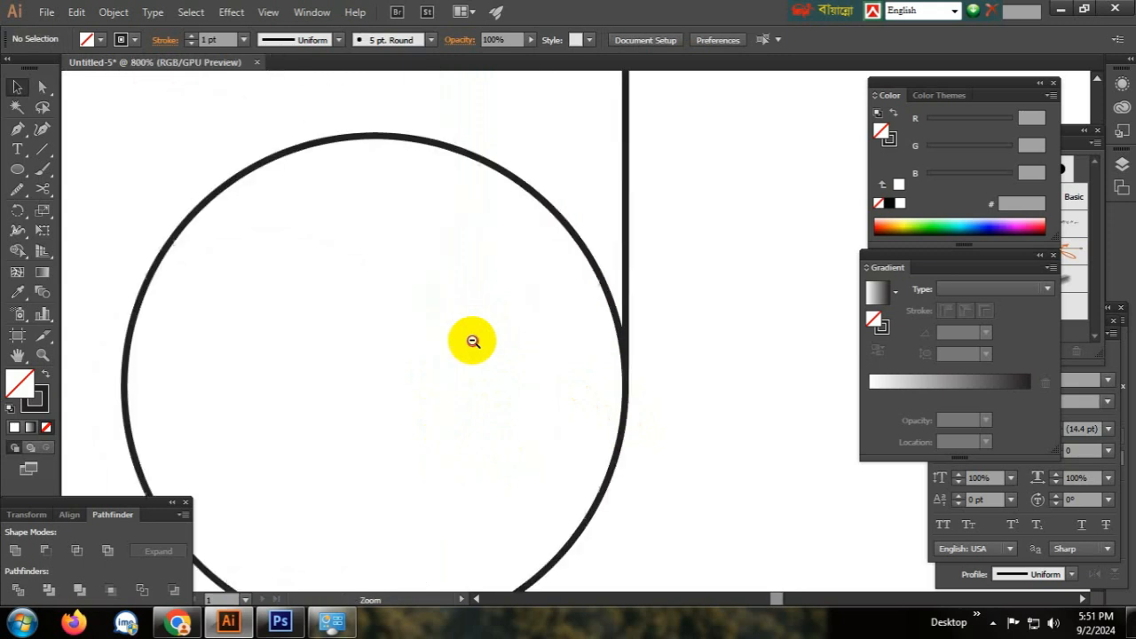
{"action": "left_click", "coordinate": [472, 342], "text": "ctrl+alt"}
{"action": "left_click", "coordinate": [472, 343], "text": "ctrl+alt"}
{"action": "left_click", "coordinate": [472, 343], "text": "ctrl+alt"}
{"action": "left_click_drag", "start_coordinate": [568, 347], "coordinate": [419, 420]}
{"action": "left_click", "coordinate": [561, 330], "text": "ctrl+alt"}
{"action": "left_click_drag", "start_coordinate": [702, 325], "coordinate": [619, 342]}
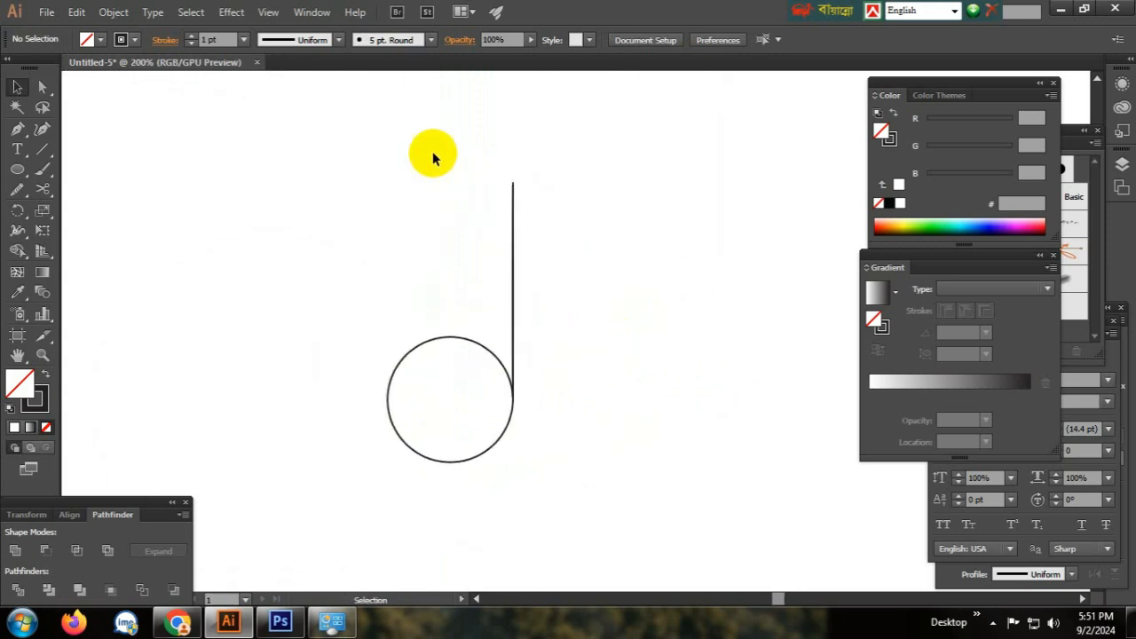
{"action": "left_click_drag", "start_coordinate": [442, 164], "coordinate": [560, 223]}
{"action": "left_click_drag", "start_coordinate": [517, 182], "coordinate": [515, 226]}
{"action": "left_click", "coordinate": [588, 315]}
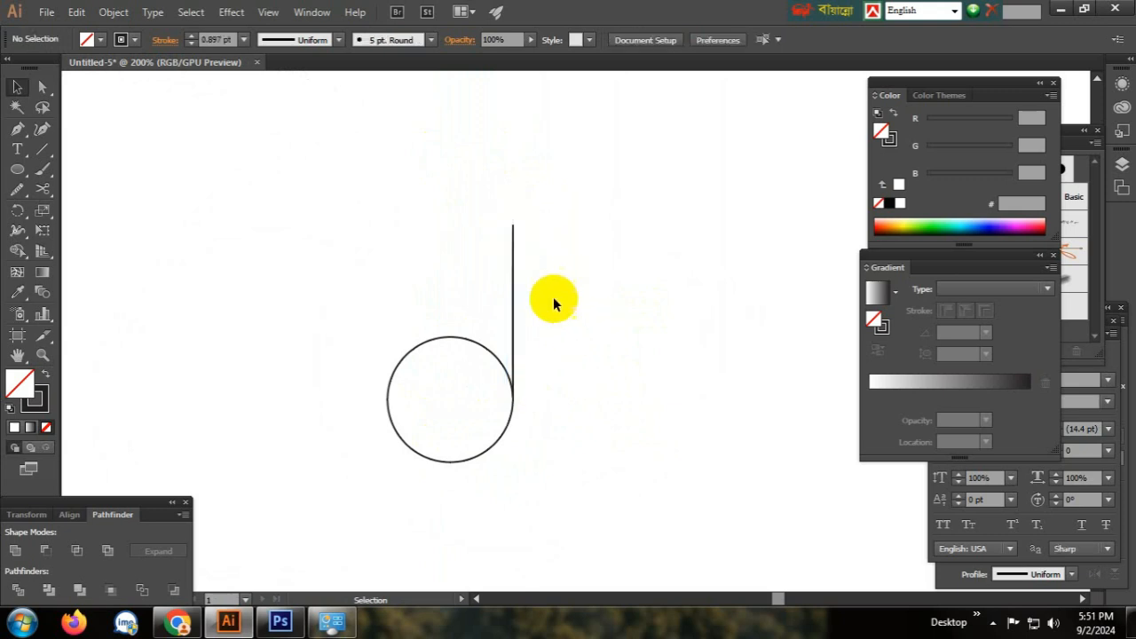
Select the circle and the vertical line together and bring up the Stroke panel beside the artwork
{"action": "left_click", "coordinate": [514, 249]}
{"action": "left_click", "coordinate": [539, 334]}
{"action": "key", "text": "ctrl+a"}
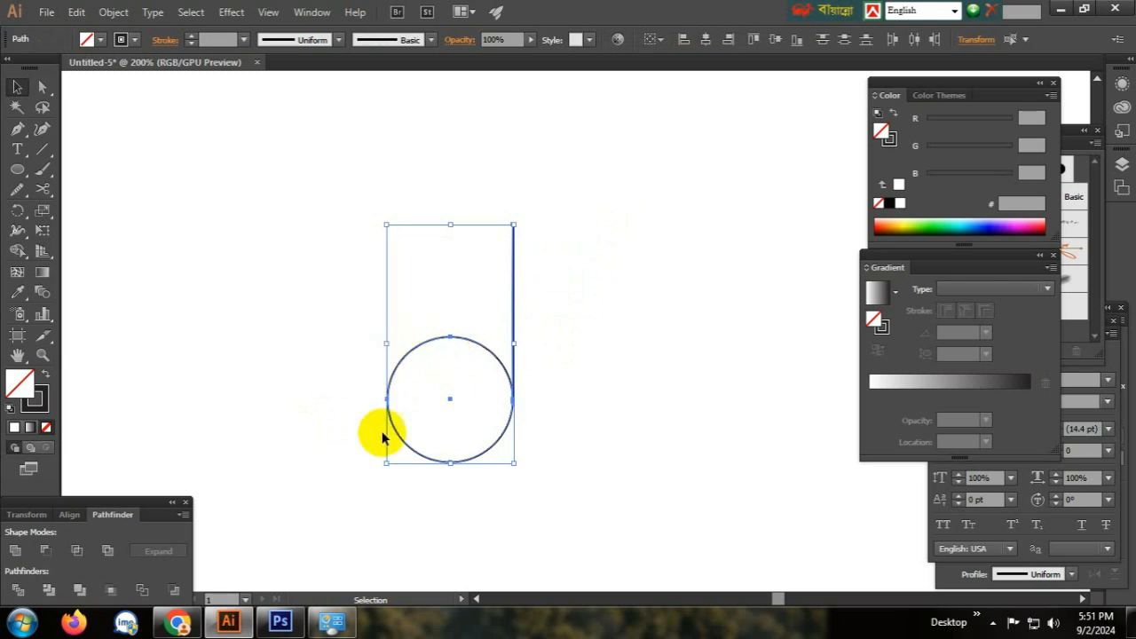
{"action": "left_click", "coordinate": [637, 247]}
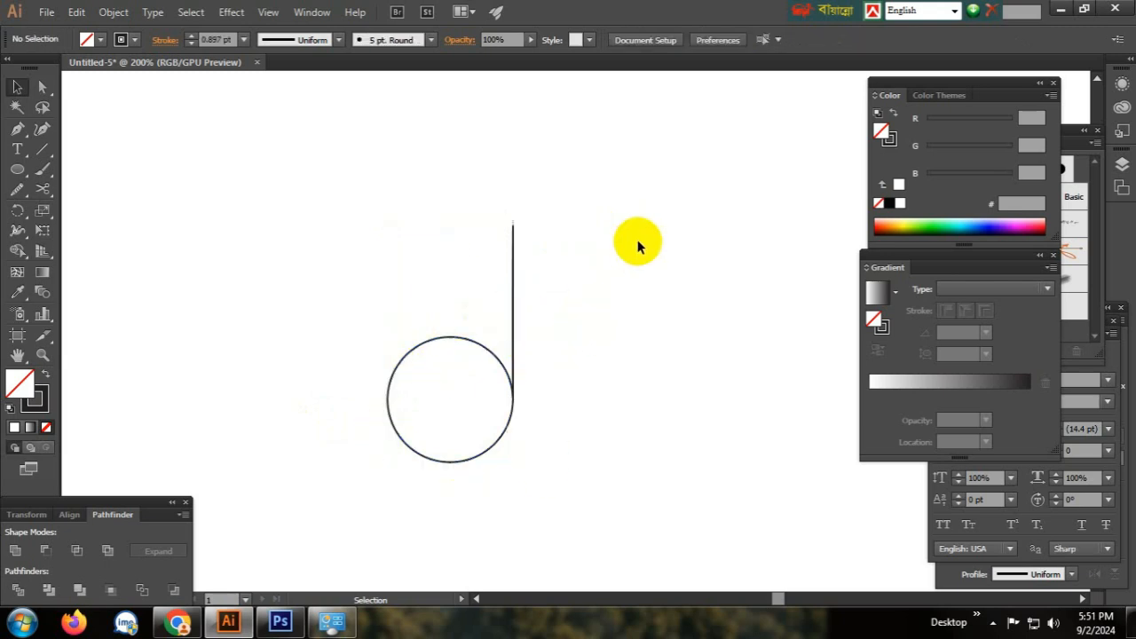
{"action": "left_click_drag", "start_coordinate": [638, 247], "coordinate": [351, 425]}
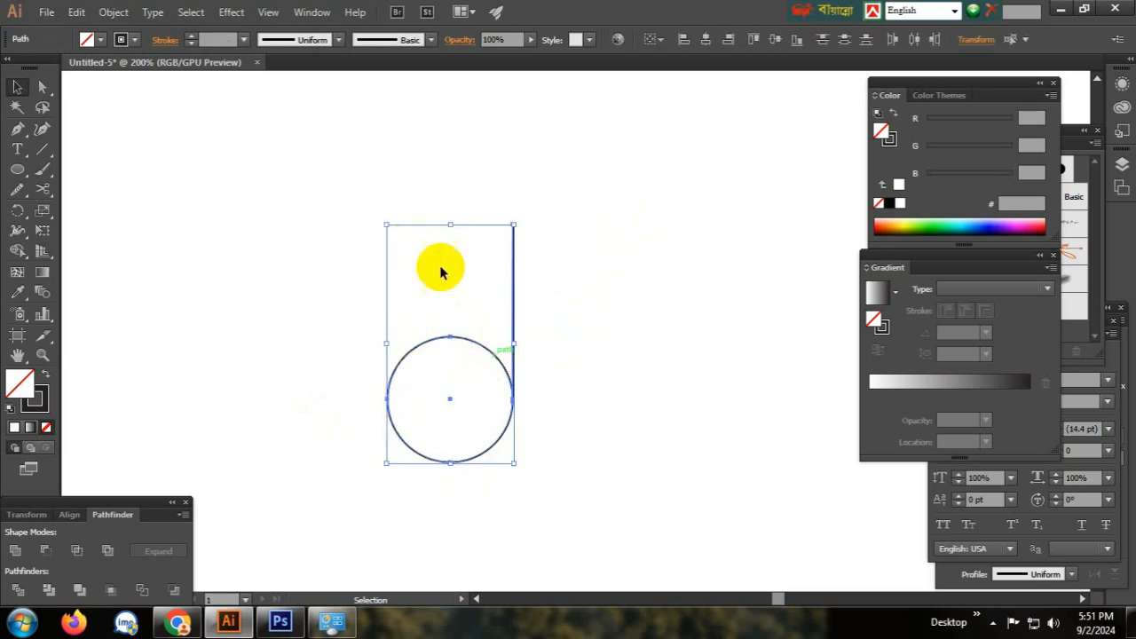
{"action": "left_click", "coordinate": [189, 45]}
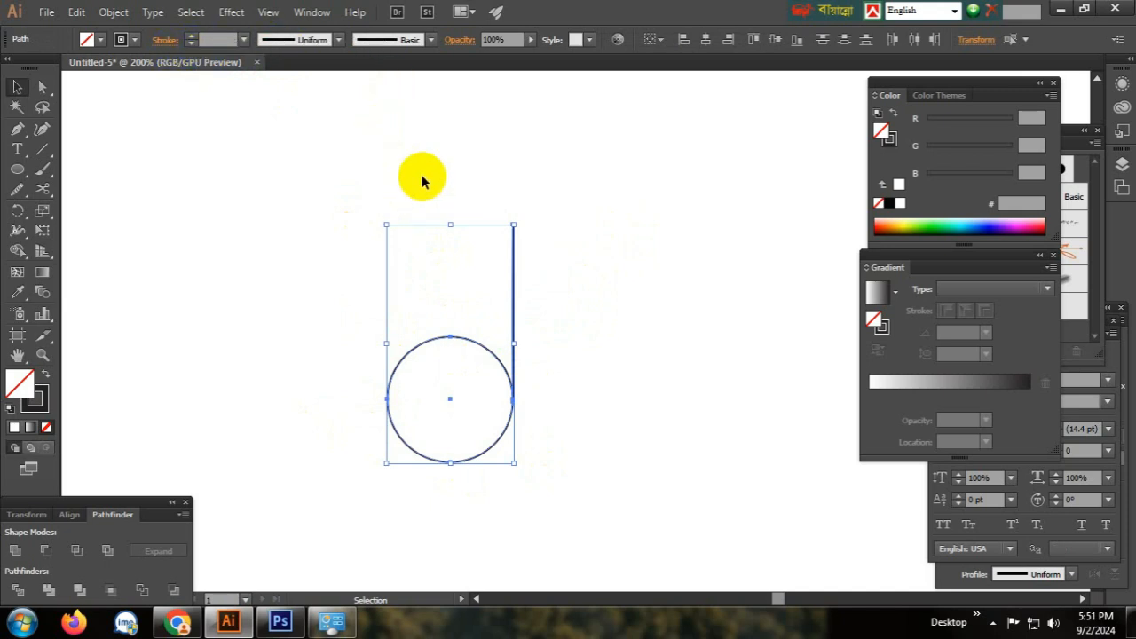
{"action": "left_click", "coordinate": [311, 12]}
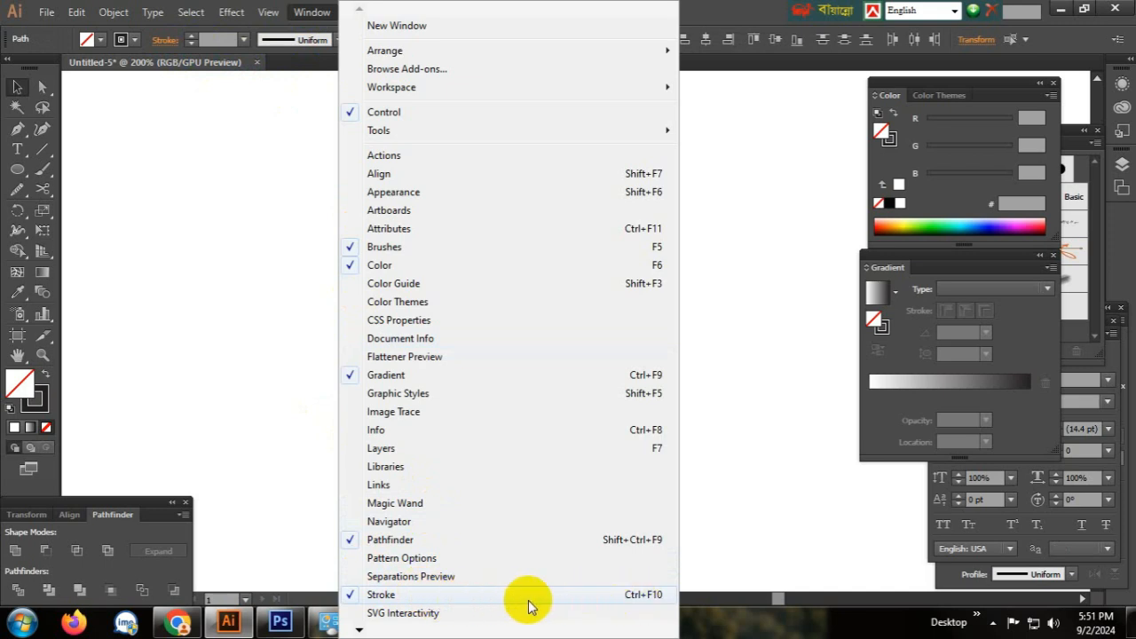
{"action": "left_click", "coordinate": [497, 595]}
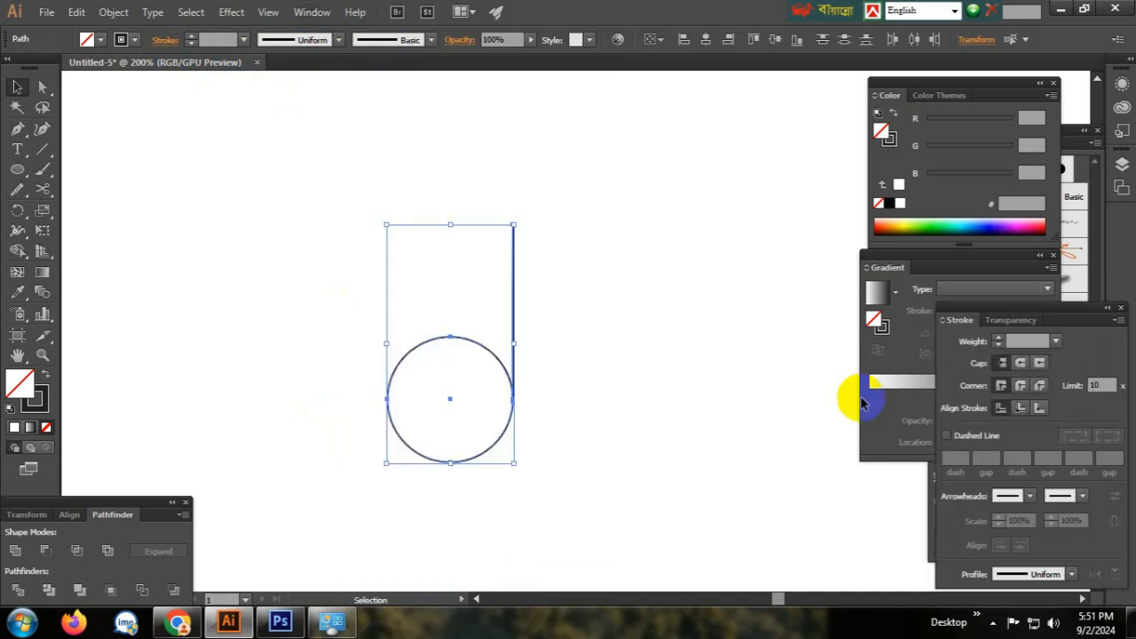
{"action": "mouse_move", "coordinate": [993, 311]}
{"action": "left_mouse_down"}
{"action": "mouse_move", "coordinate": [806, 256]}
{"action": "mouse_move", "coordinate": [732, 184]}
{"action": "left_mouse_up"}
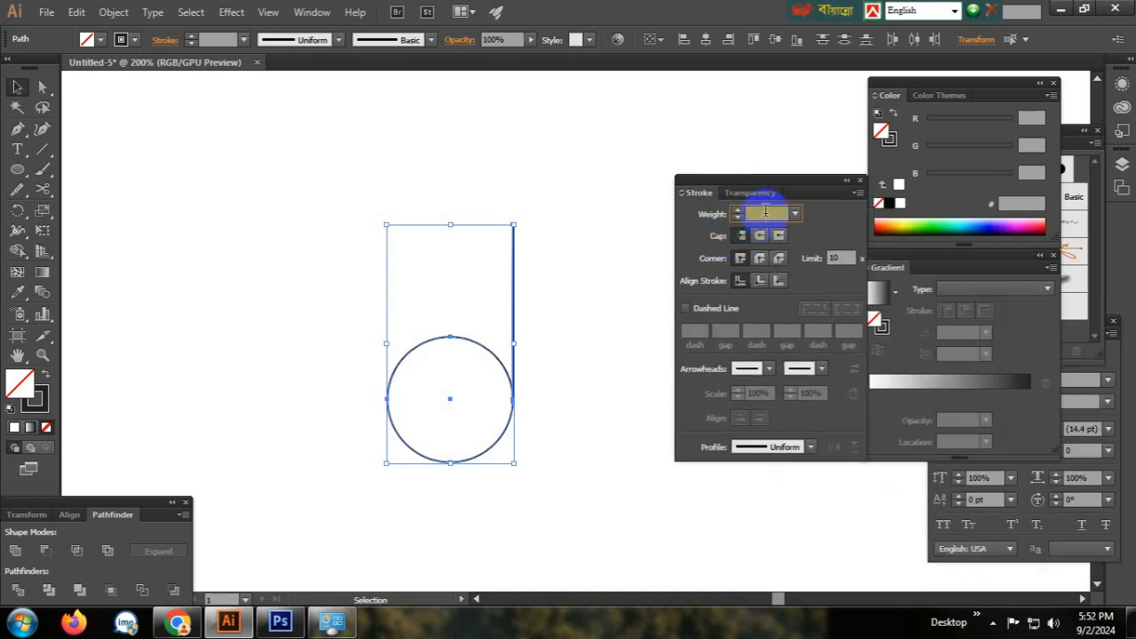
Set the stroke weight of the circle and the vertical line to 15 pt, then deselect them and clear the Stroke panel away from the artwork
{"action": "type", "text": "2"}
{"action": "key", "text": "Return"}
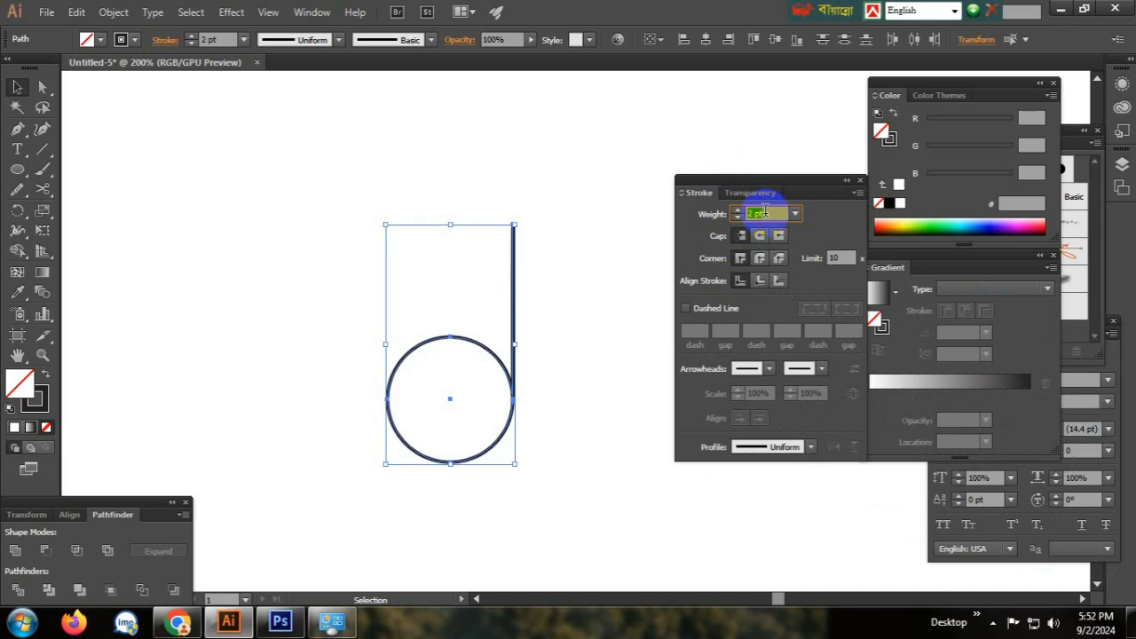
{"action": "key", "text": "Up"}
{"action": "key", "text": "Up"}
{"action": "key", "text": "Up"}
{"action": "key", "text": "Up"}
{"action": "key", "text": "Up"}
{"action": "key", "text": "Up"}
{"action": "key", "text": "Up"}
{"action": "key", "text": "Up"}
{"action": "key", "text": "Up"}
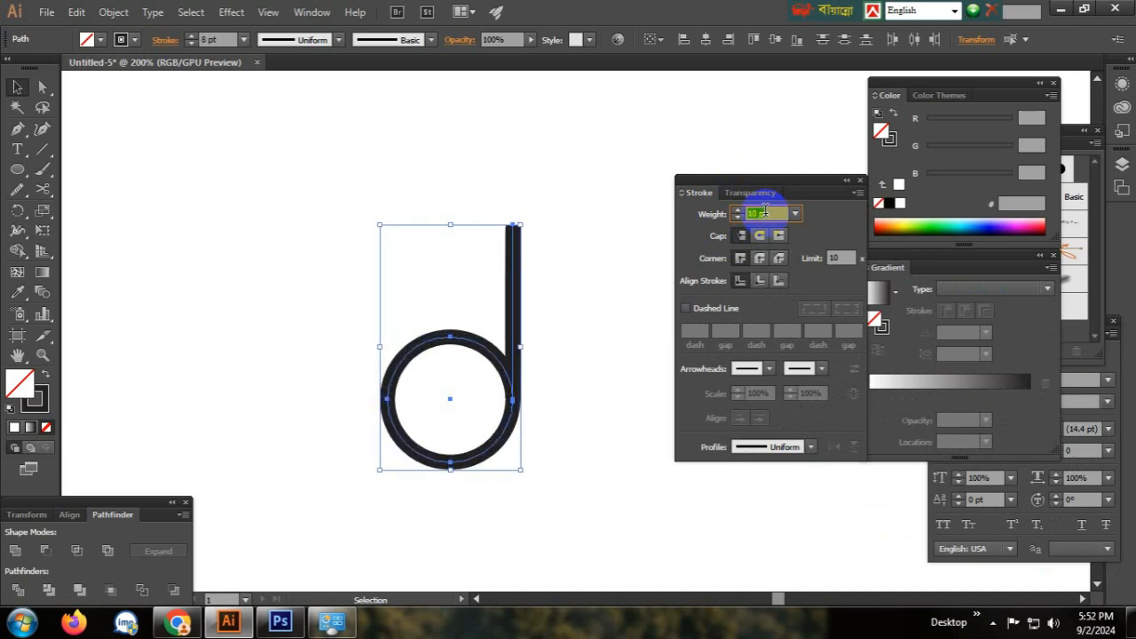
{"action": "key", "text": "Up"}
{"action": "key", "text": "Up"}
{"action": "key", "text": "Up"}
{"action": "key", "text": "Up"}
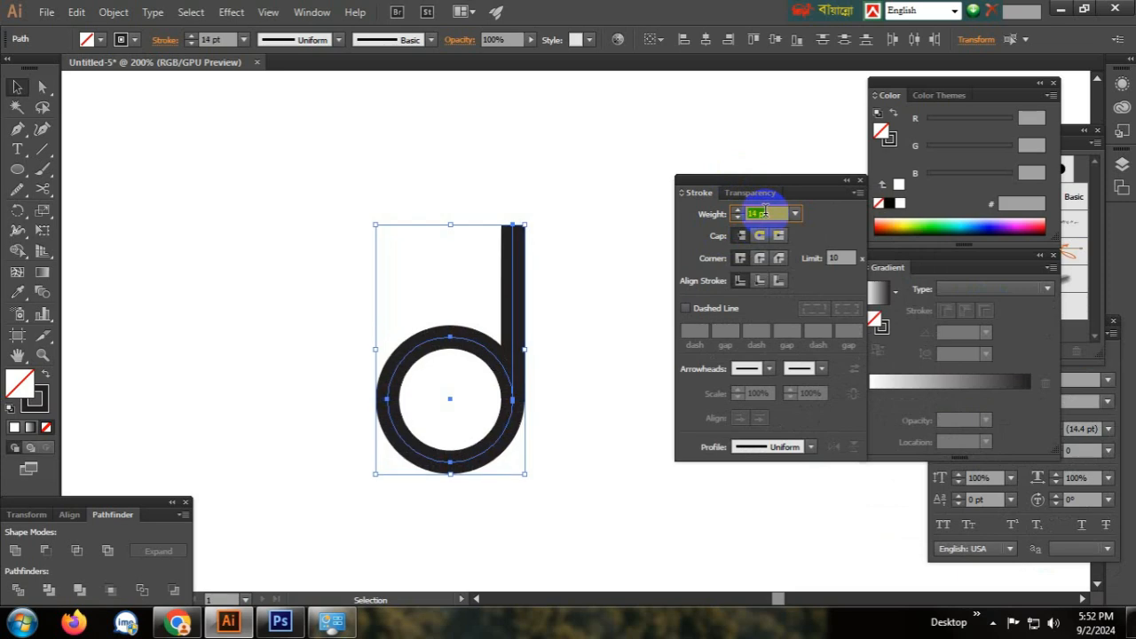
{"action": "left_click", "coordinate": [645, 283]}
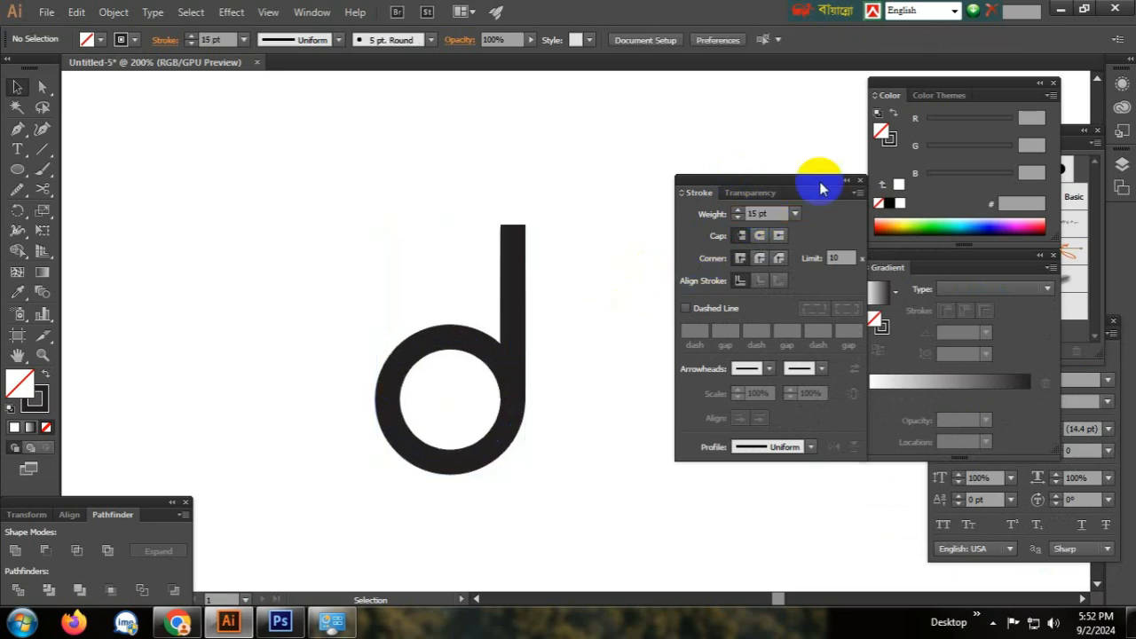
{"action": "mouse_move", "coordinate": [774, 178]}
{"action": "left_mouse_down"}
{"action": "mouse_move", "coordinate": [1015, 264]}
{"action": "mouse_move", "coordinate": [998, 271]}
{"action": "mouse_move", "coordinate": [827, 223]}
{"action": "left_mouse_up"}
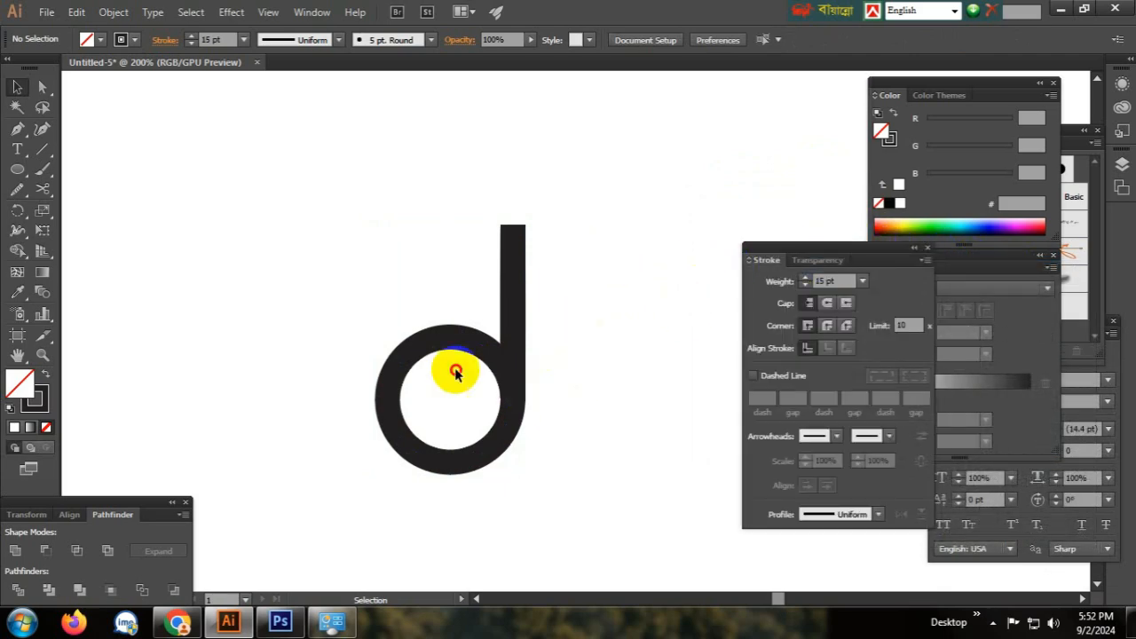
Examine how the circle and line paths meet in Outline view, then return to the preview
{"action": "left_click", "coordinate": [490, 377]}
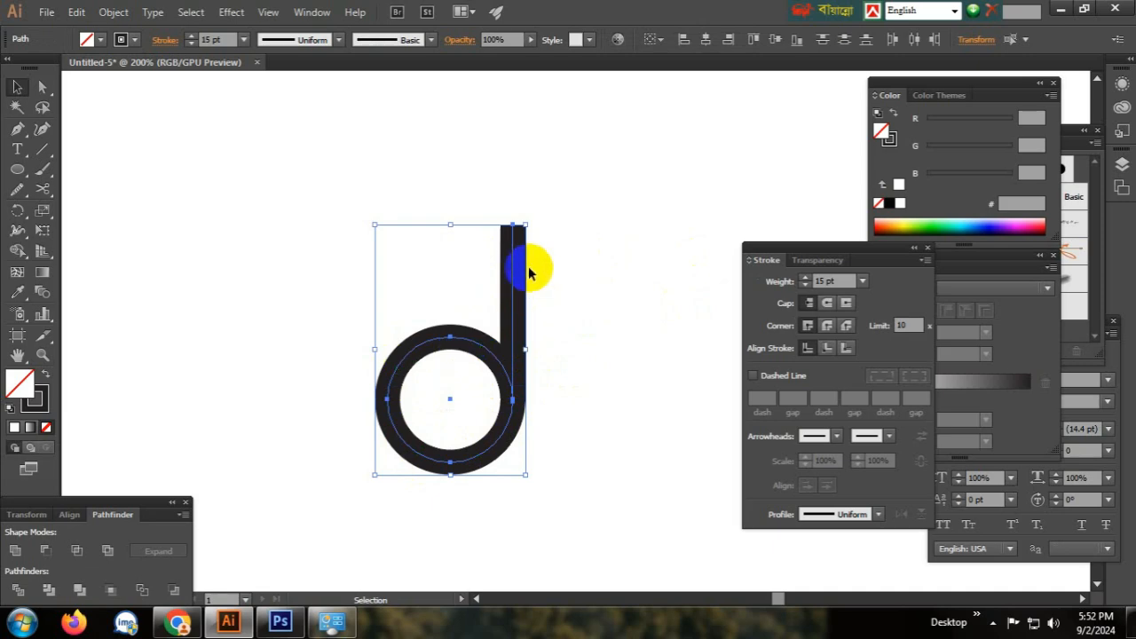
{"action": "left_click", "coordinate": [561, 434]}
{"action": "left_click", "coordinate": [513, 238]}
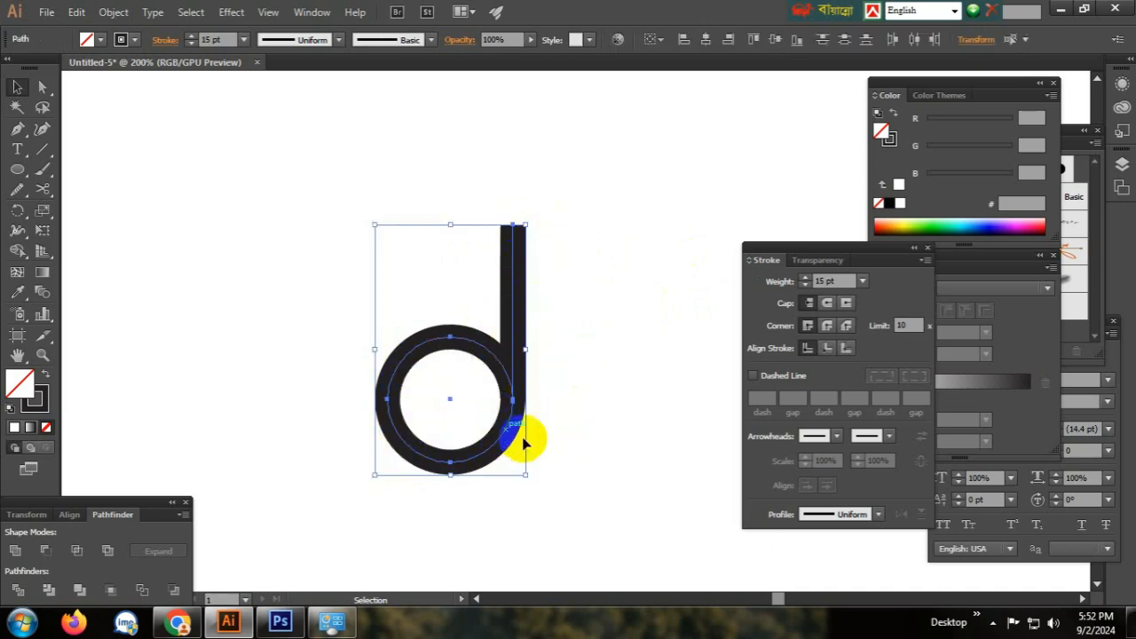
{"action": "left_click", "coordinate": [581, 240]}
{"action": "left_click", "coordinate": [413, 465]}
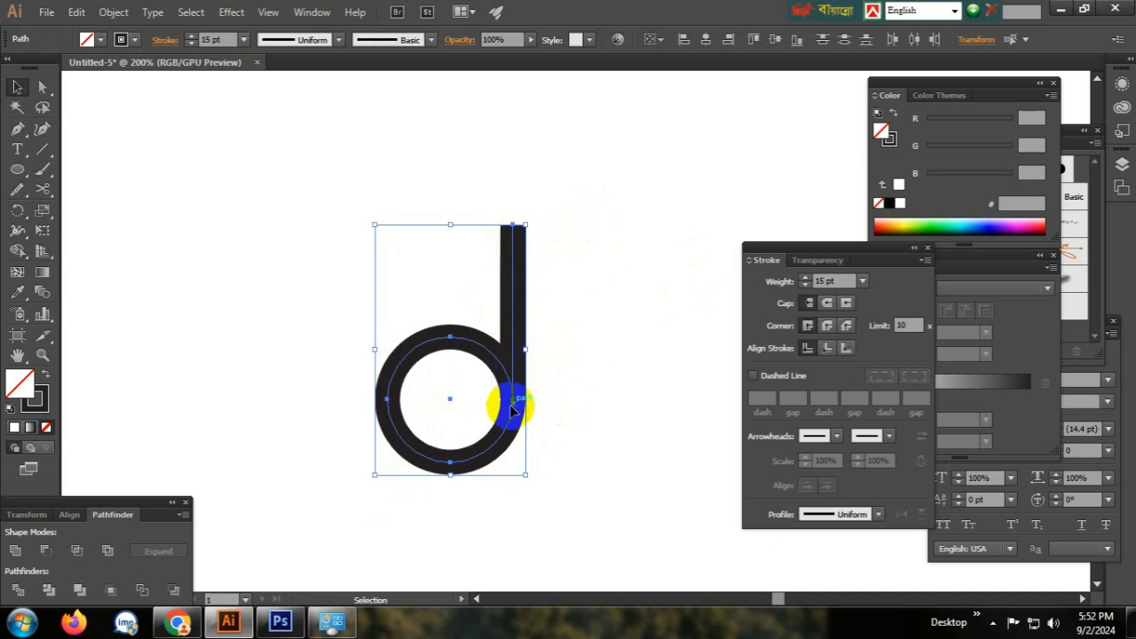
{"action": "key", "text": "ctrl+y"}
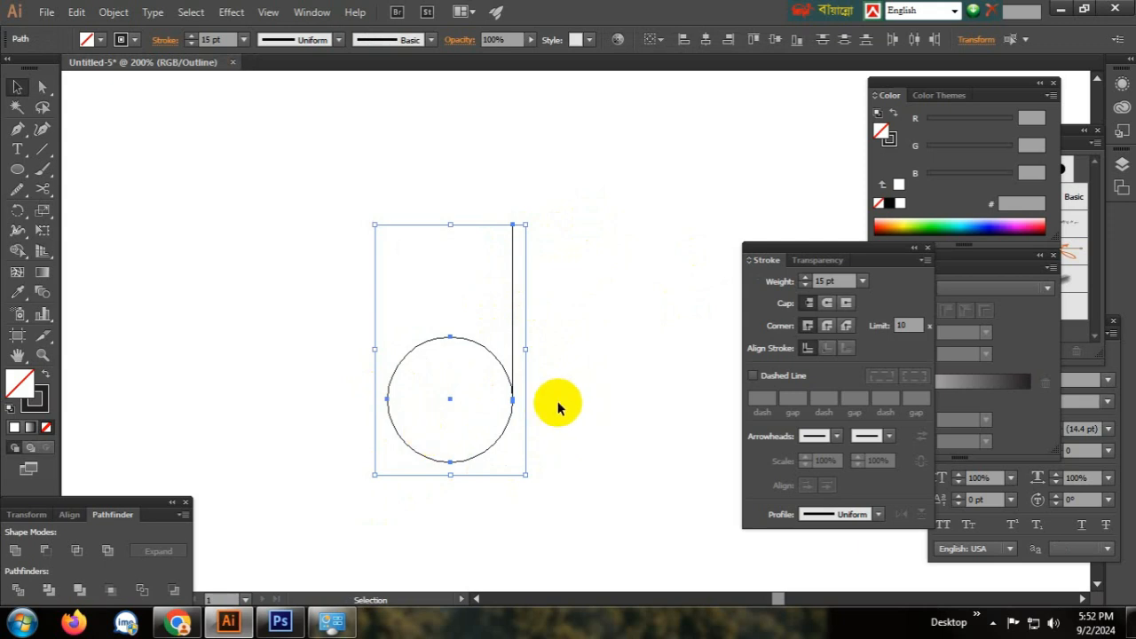
{"action": "left_click", "coordinate": [557, 405]}
{"action": "key", "text": "ctrl+y"}
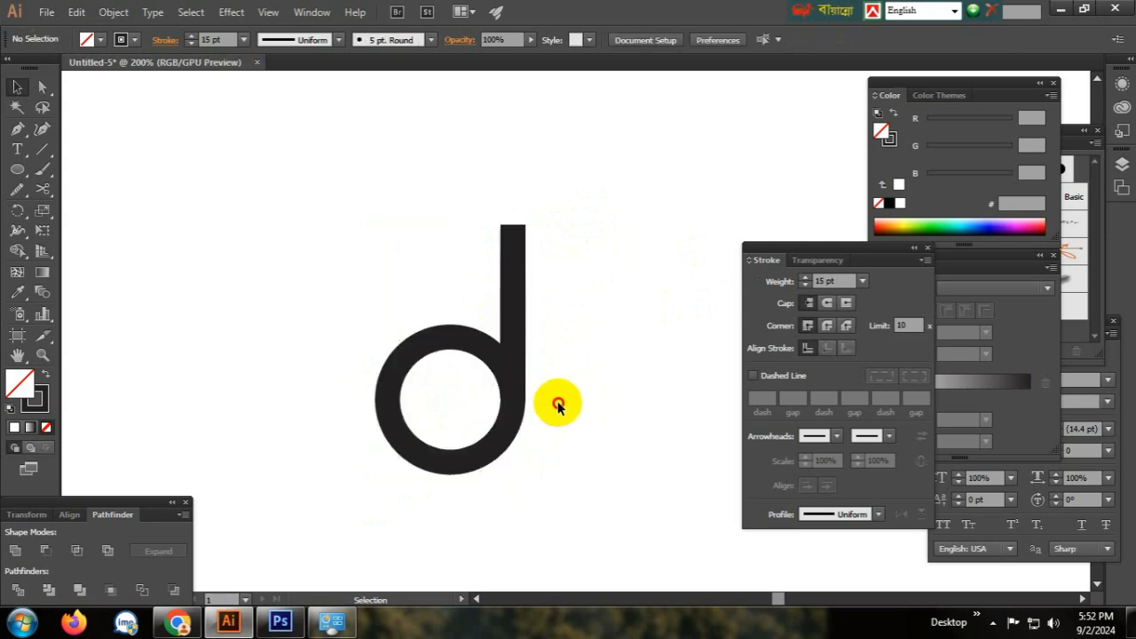
Draw a small circle with the Ellipse tool just left of the vertical line's upper end
{"action": "left_click_drag", "start_coordinate": [489, 388], "coordinate": [530, 317]}
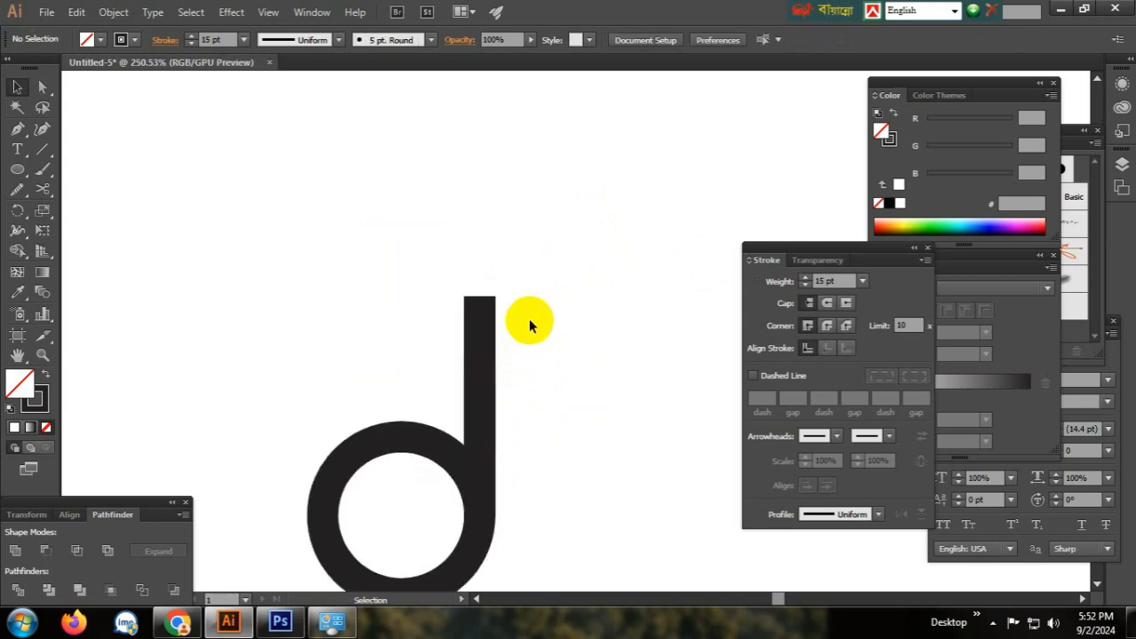
{"action": "left_click", "coordinate": [451, 296]}
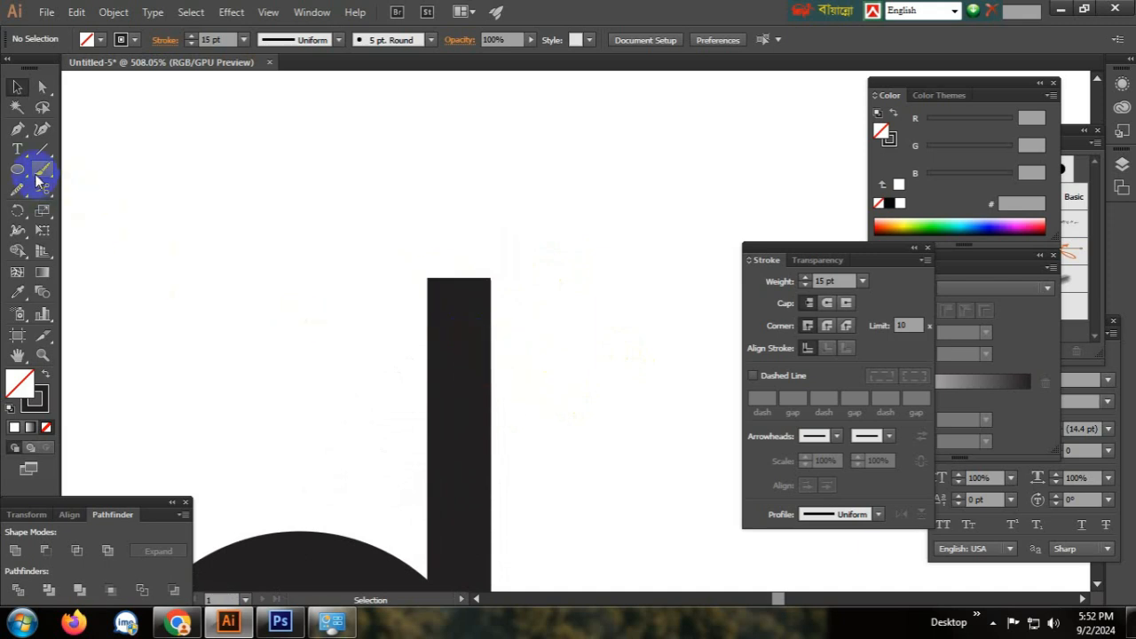
{"action": "left_click", "coordinate": [20, 83]}
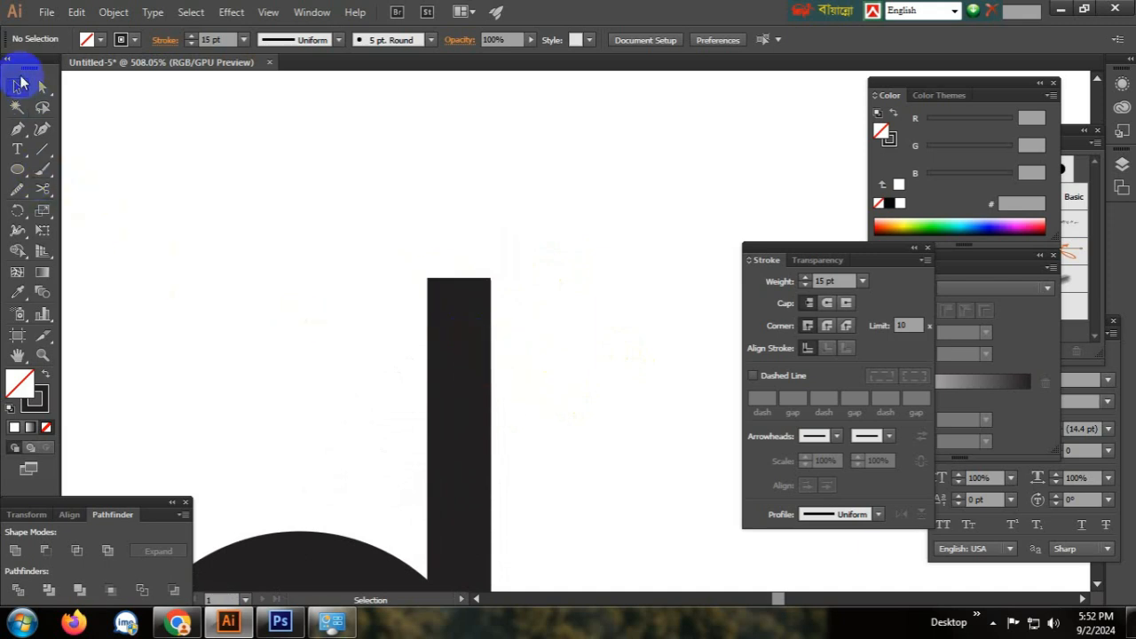
{"action": "left_click", "coordinate": [19, 171]}
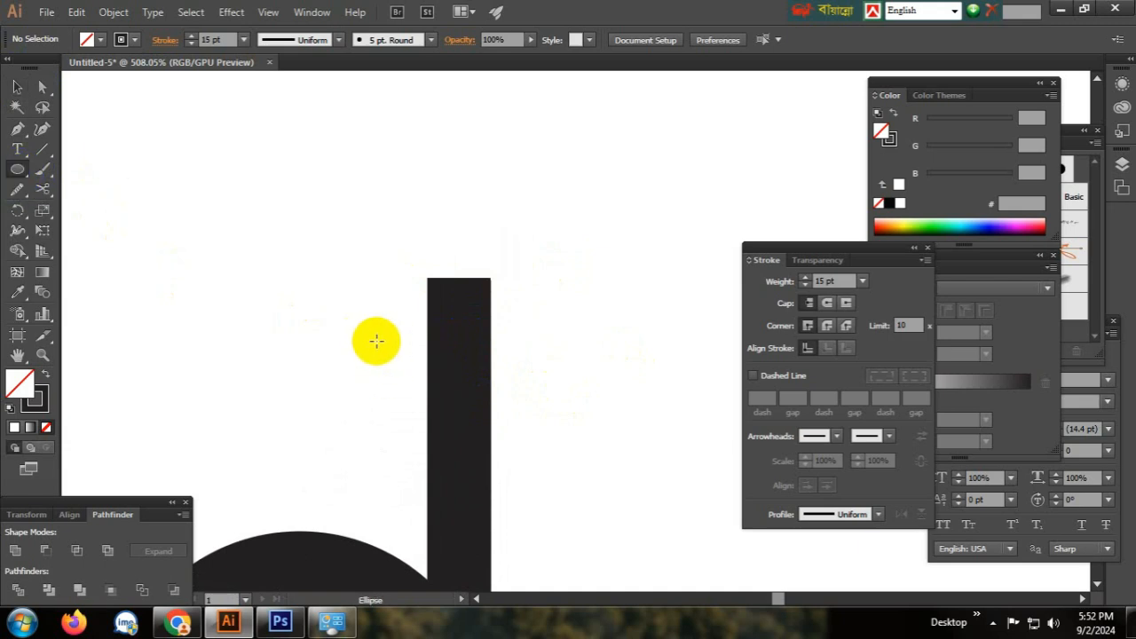
{"action": "left_click_drag", "start_coordinate": [374, 339], "coordinate": [418, 381]}
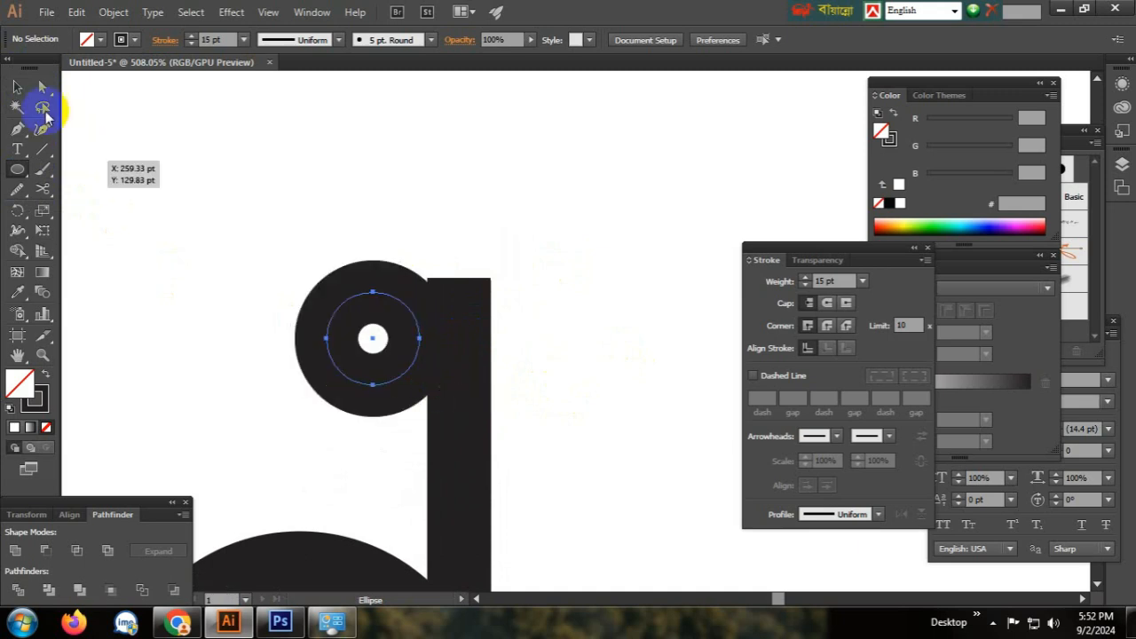
Remove the small circle's stroke and give it the yellow fill F1FF00, then deselect it
{"action": "left_click", "coordinate": [21, 92]}
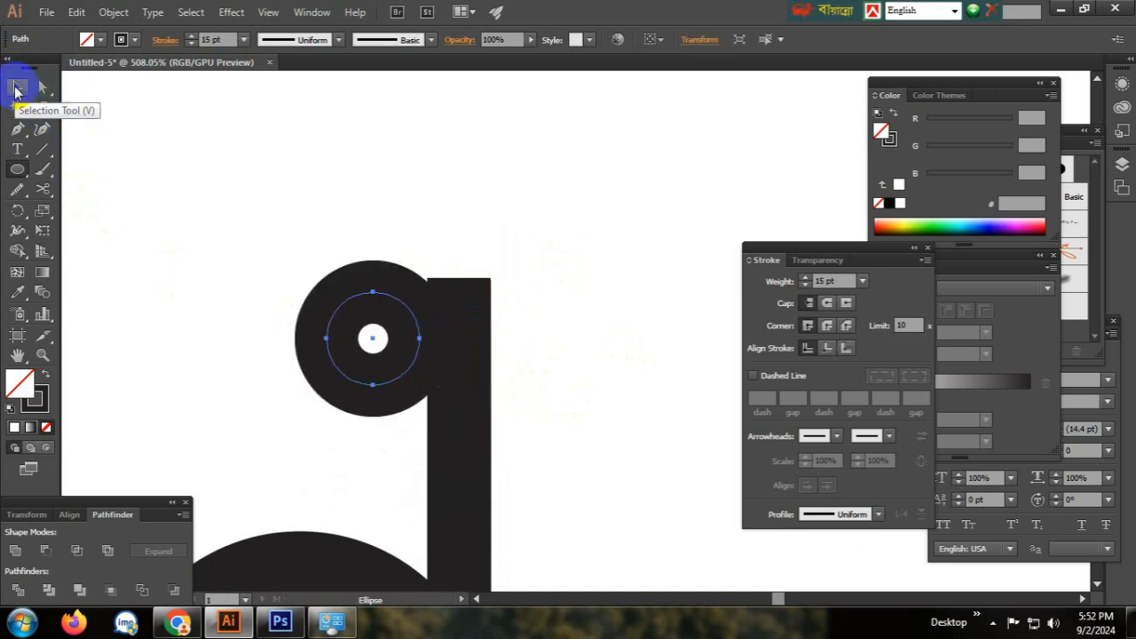
{"action": "left_click", "coordinate": [373, 299]}
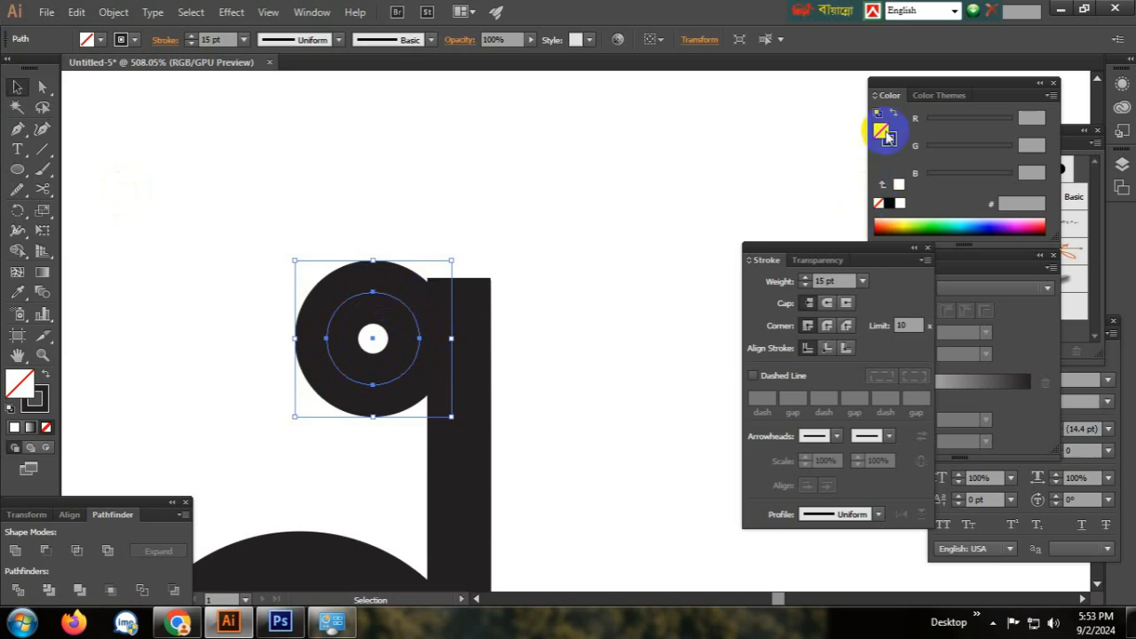
{"action": "left_click_drag", "start_coordinate": [906, 89], "coordinate": [779, 82]}
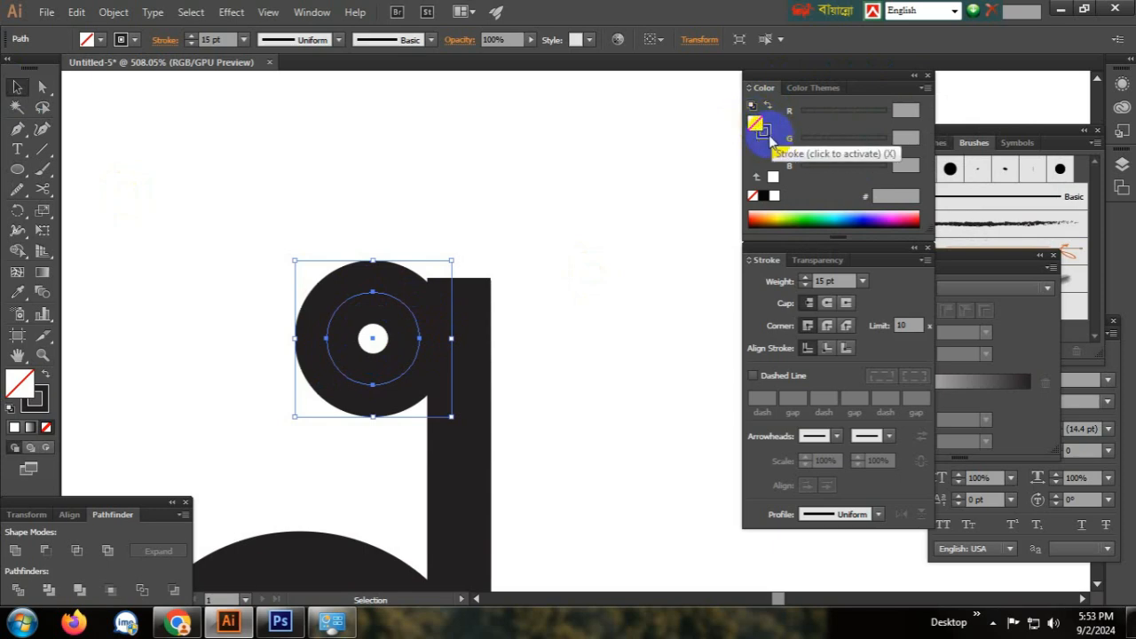
{"action": "left_click", "coordinate": [765, 135]}
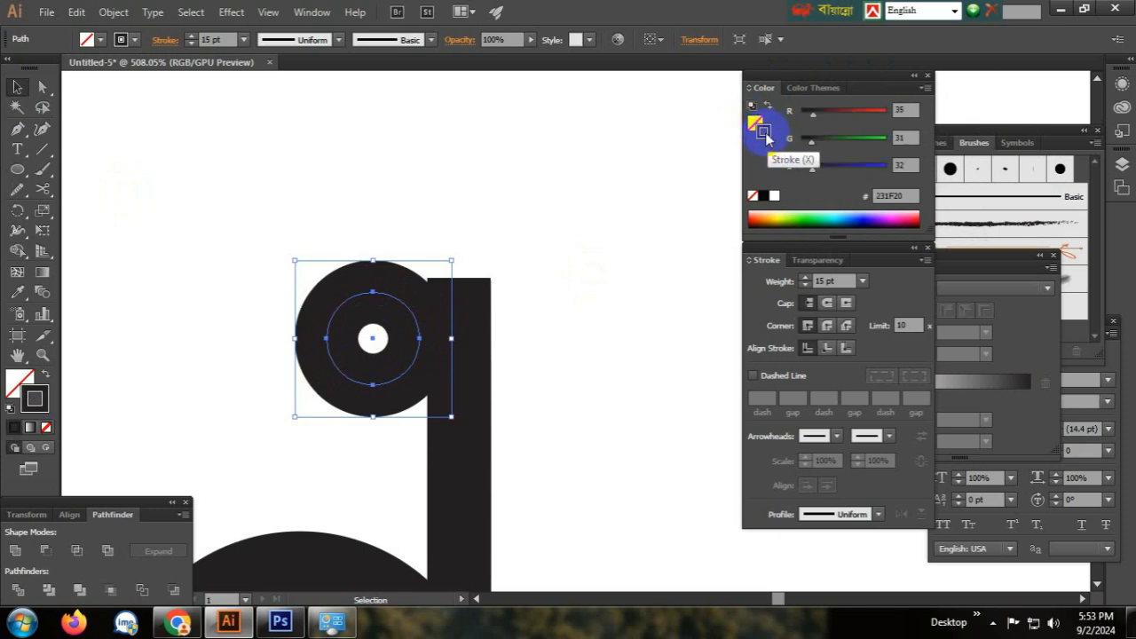
{"action": "left_click", "coordinate": [753, 197]}
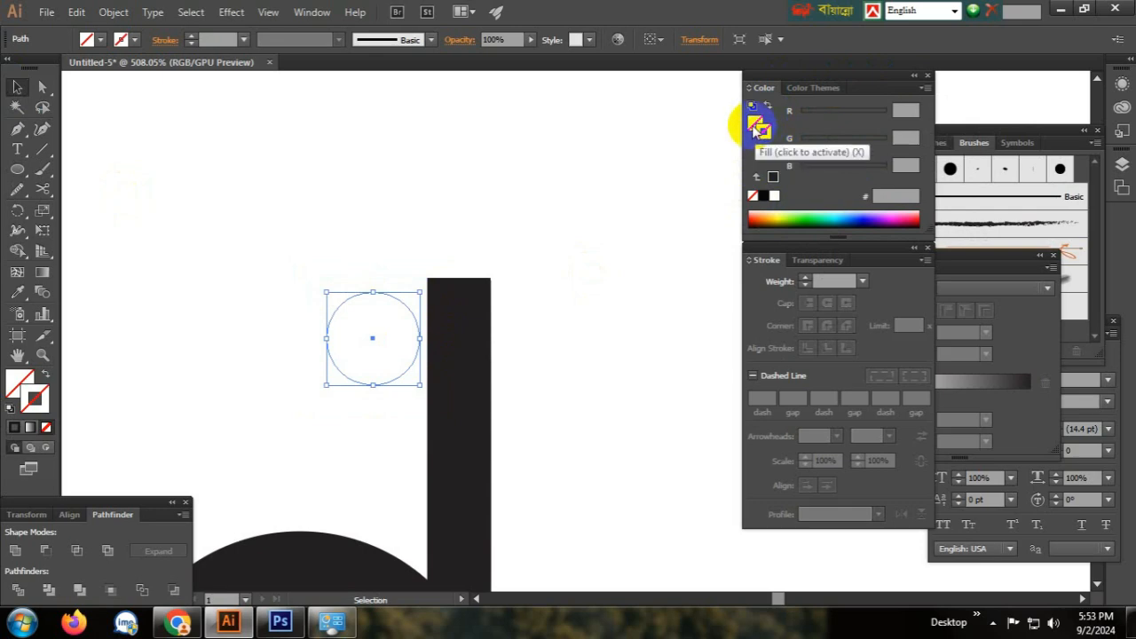
{"action": "left_click", "coordinate": [776, 197]}
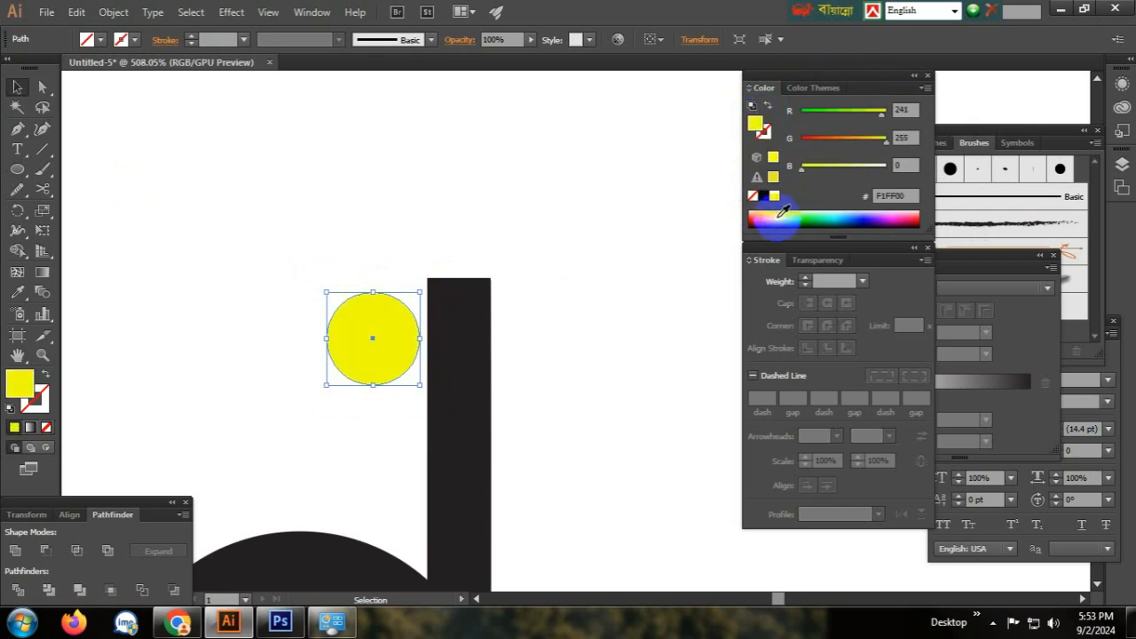
{"action": "left_click", "coordinate": [662, 258]}
Move the yellow circle onto the upper end of the thick vertical line
{"action": "scroll", "coordinate": [479, 284], "scroll_direction": "up", "scroll_amount": 3}
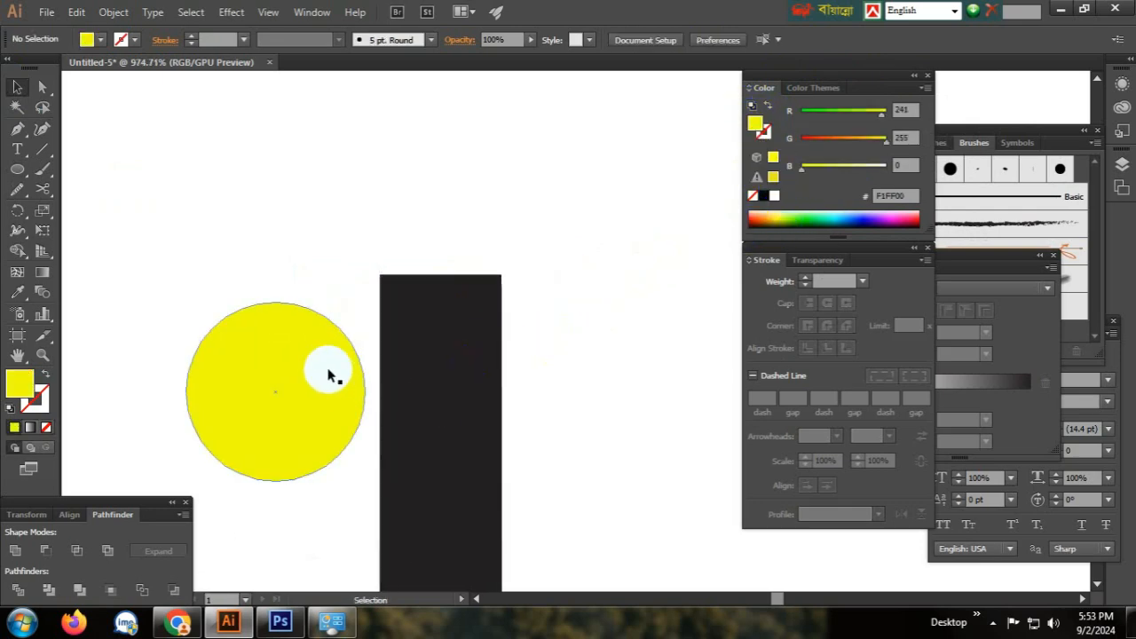
{"action": "left_click_drag", "start_coordinate": [302, 376], "coordinate": [411, 368]}
{"action": "scroll", "coordinate": [411, 355], "scroll_direction": "up", "scroll_amount": 2}
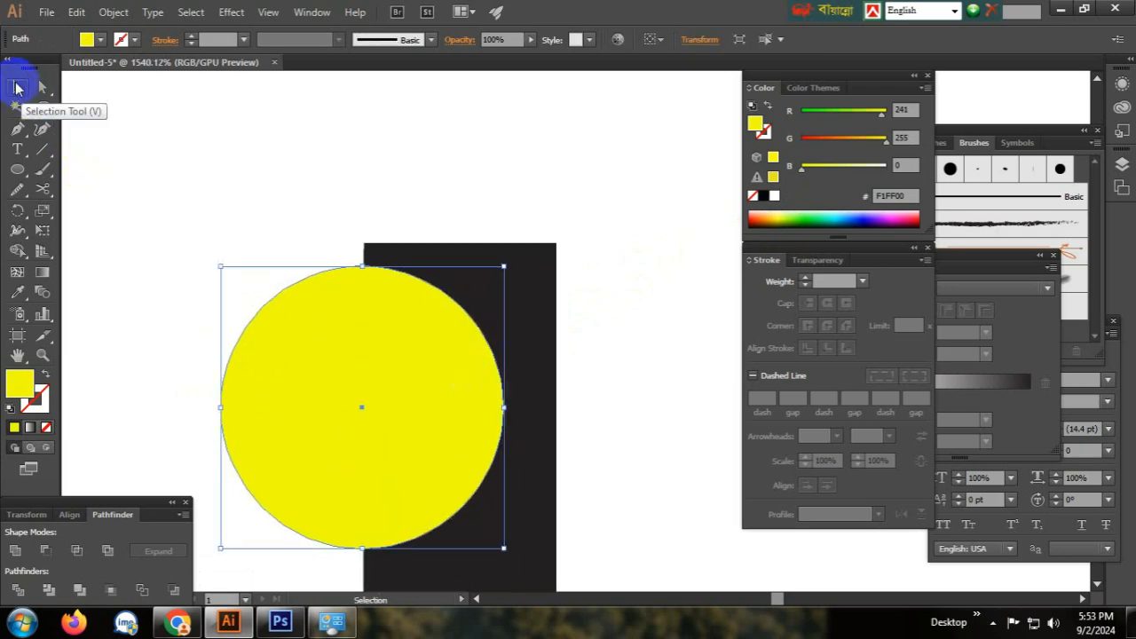
{"action": "left_click_drag", "start_coordinate": [392, 389], "coordinate": [441, 384]}
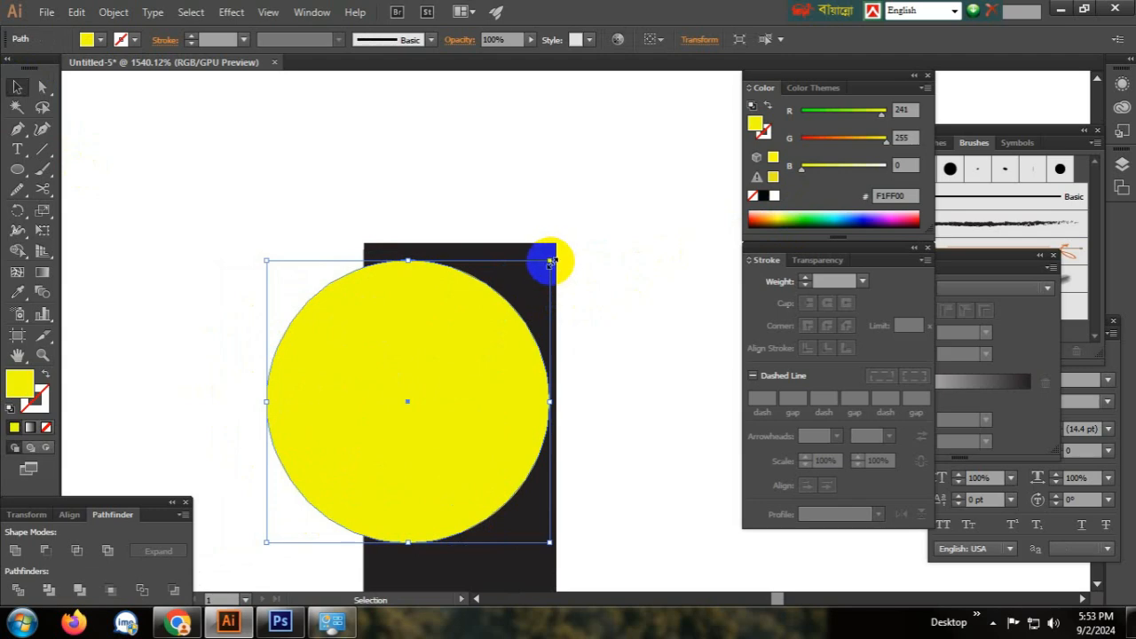
Enlarge the yellow circle from its center and align its top and right edges with those of the vertical line, then check the fit up close
{"action": "left_click_drag", "start_coordinate": [559, 257], "coordinate": [575, 242]}
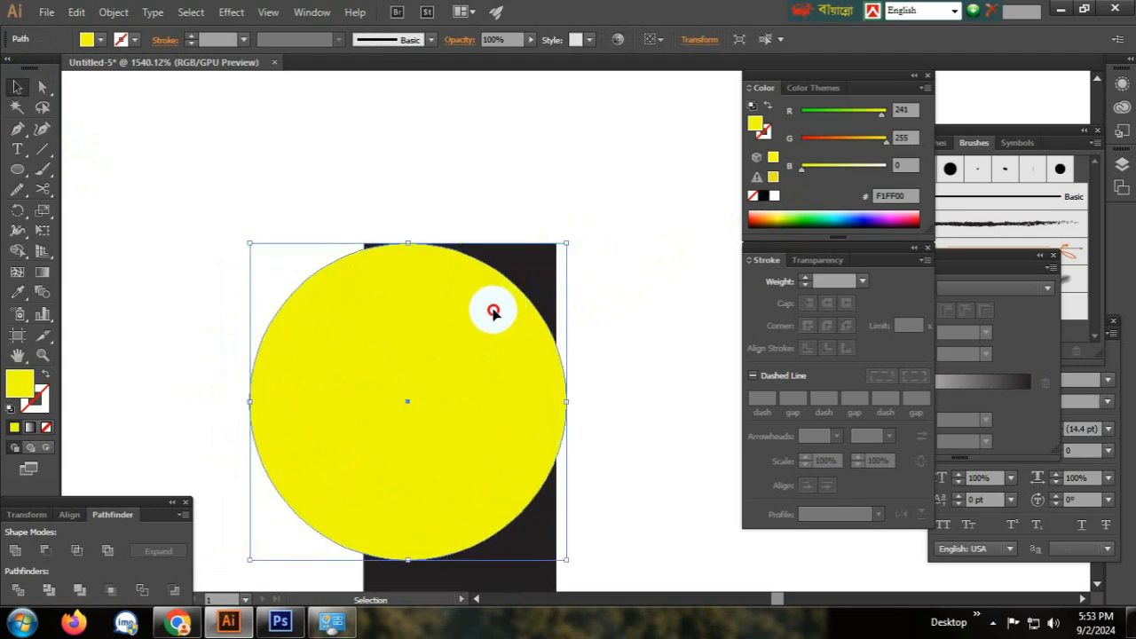
{"action": "left_click_drag", "start_coordinate": [495, 310], "coordinate": [475, 314]}
{"action": "scroll", "coordinate": [667, 347], "scroll_direction": "up", "scroll_amount": 5}
{"action": "left_click_drag", "start_coordinate": [410, 409], "coordinate": [431, 404]}
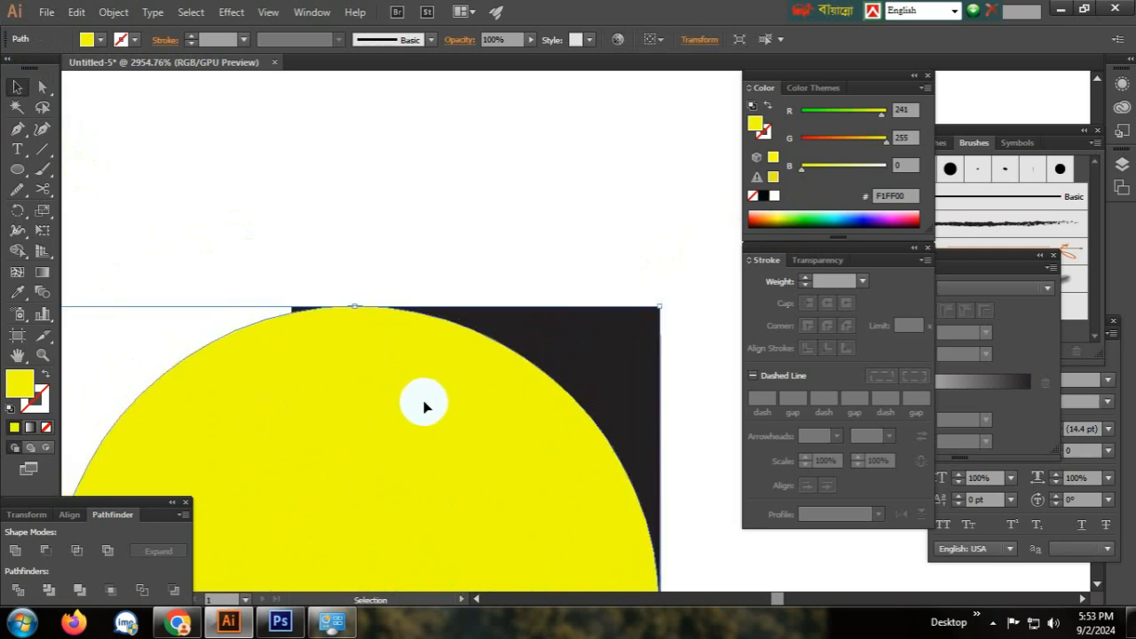
{"action": "left_click_drag", "start_coordinate": [528, 515], "coordinate": [481, 368]}
{"action": "scroll", "coordinate": [532, 346], "scroll_direction": "up", "scroll_amount": 7}
{"action": "left_click", "coordinate": [563, 373]}
{"action": "scroll", "coordinate": [442, 294], "scroll_direction": "down", "scroll_amount": 5}
{"action": "left_click_drag", "start_coordinate": [418, 287], "coordinate": [455, 387]}
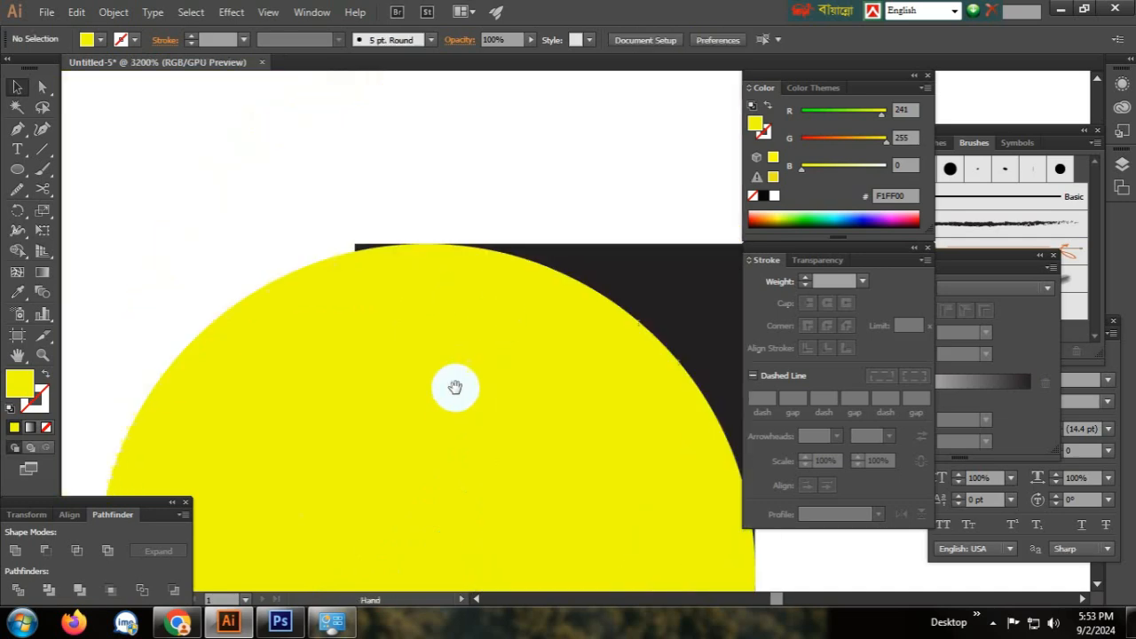
{"action": "scroll", "coordinate": [470, 233], "scroll_direction": "up", "scroll_amount": 7}
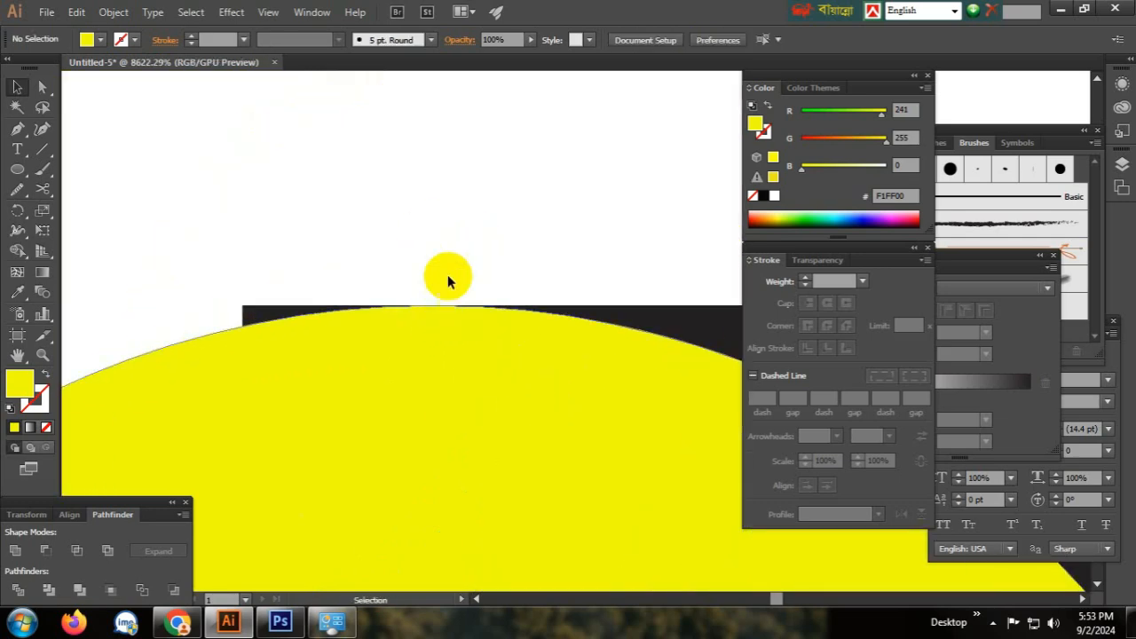
Examine how the yellow circle meets the top and right edges of the thick vertical line
{"action": "scroll", "coordinate": [627, 406], "scroll_direction": "up", "scroll_amount": 3}
{"action": "scroll", "coordinate": [503, 359], "scroll_direction": "down", "scroll_amount": 2}
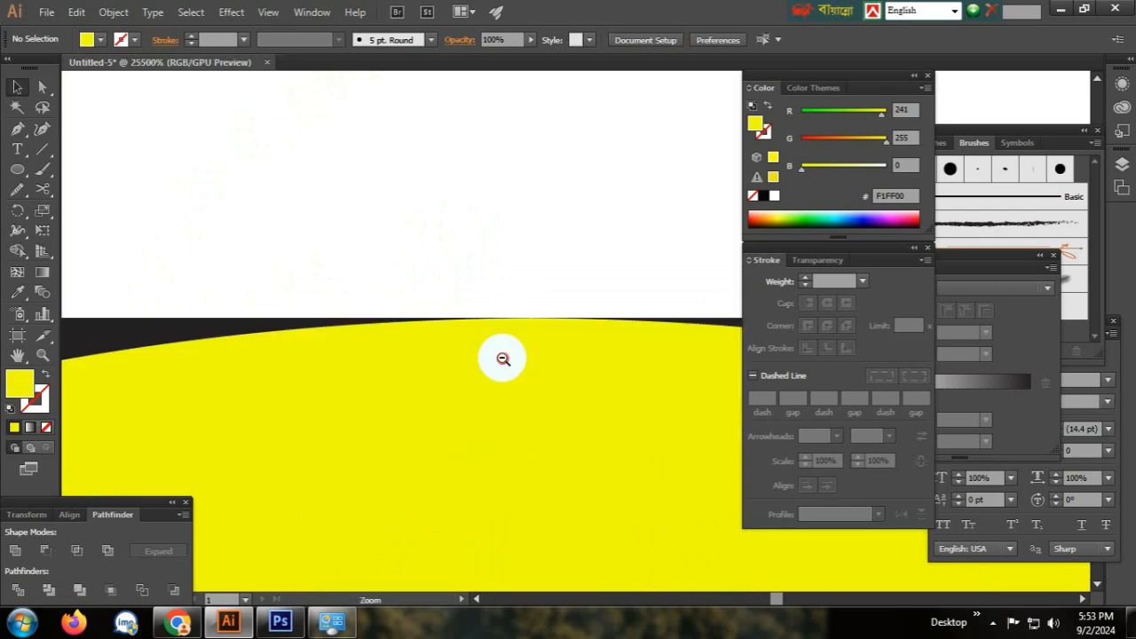
{"action": "scroll", "coordinate": [502, 359], "scroll_direction": "down", "scroll_amount": 10}
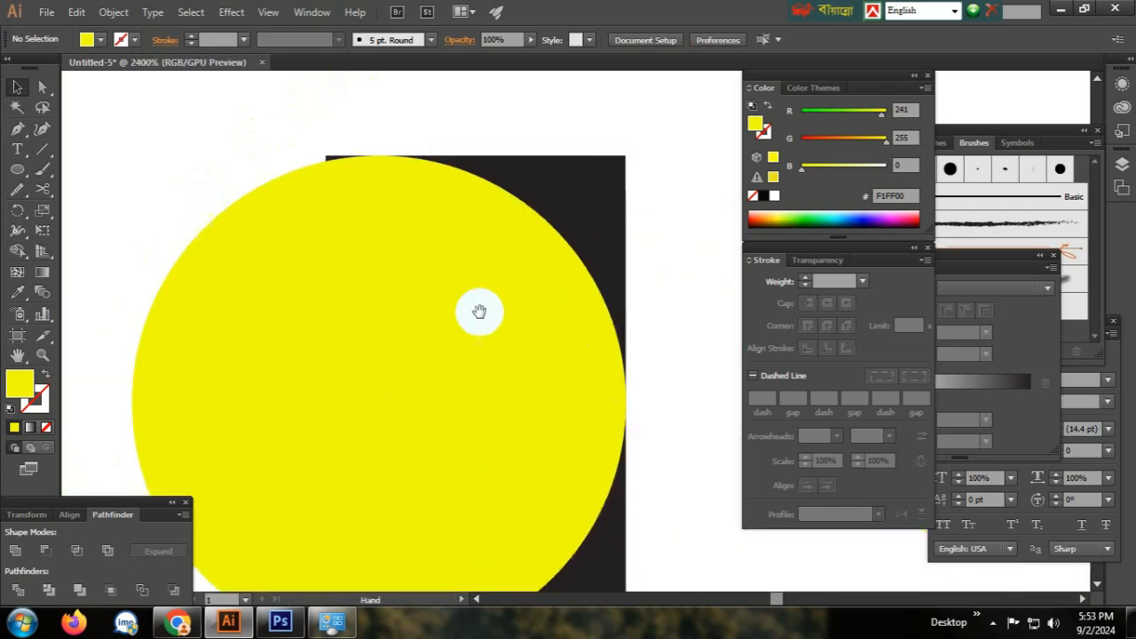
{"action": "scroll", "coordinate": [479, 311], "scroll_direction": "down", "scroll_amount": 2}
{"action": "left_click_drag", "start_coordinate": [616, 437], "coordinate": [520, 393]}
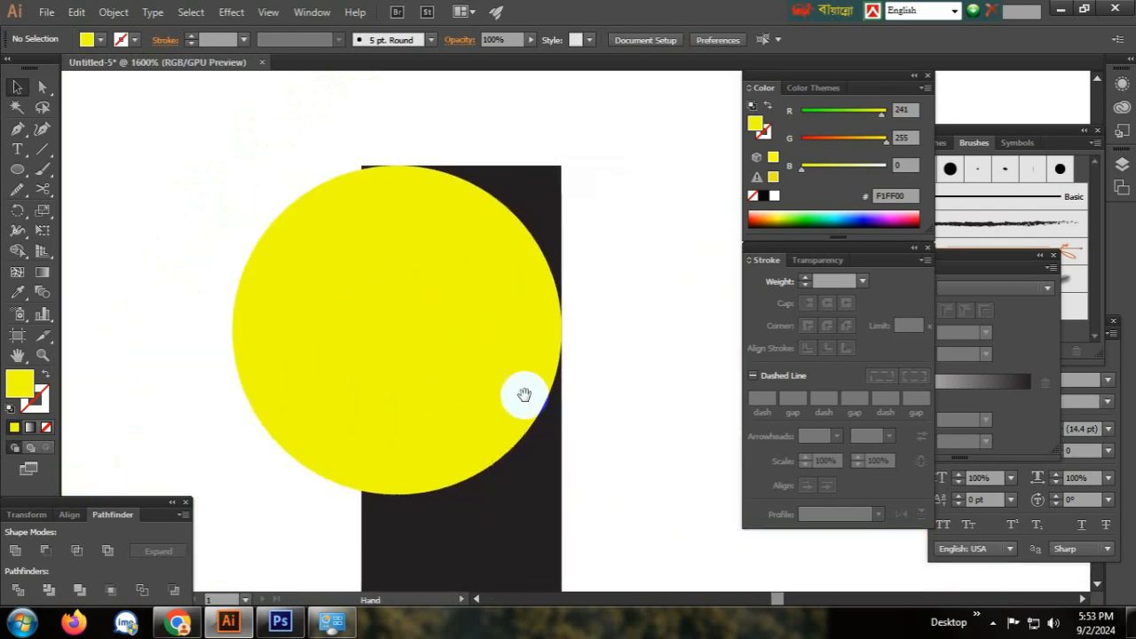
{"action": "left_click", "coordinate": [487, 341]}
{"action": "key", "text": "ctrl+minus"}
{"action": "left_click", "coordinate": [328, 376]}
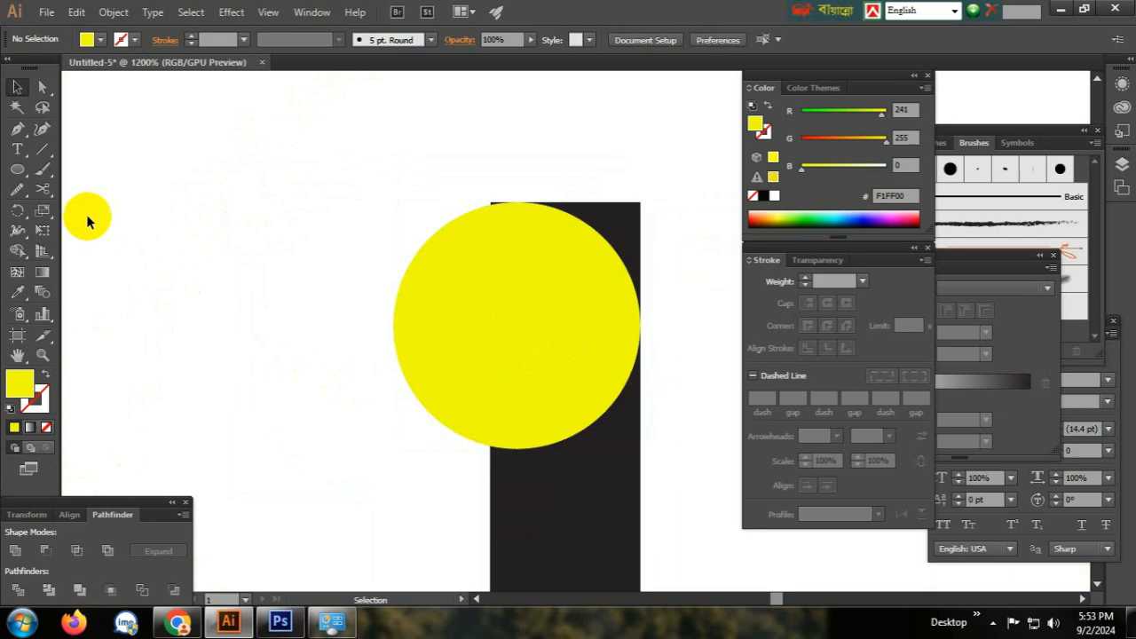
Try to reshape the yellow circle by moving its left anchor point up across the line's upper end
{"action": "left_click", "coordinate": [42, 88]}
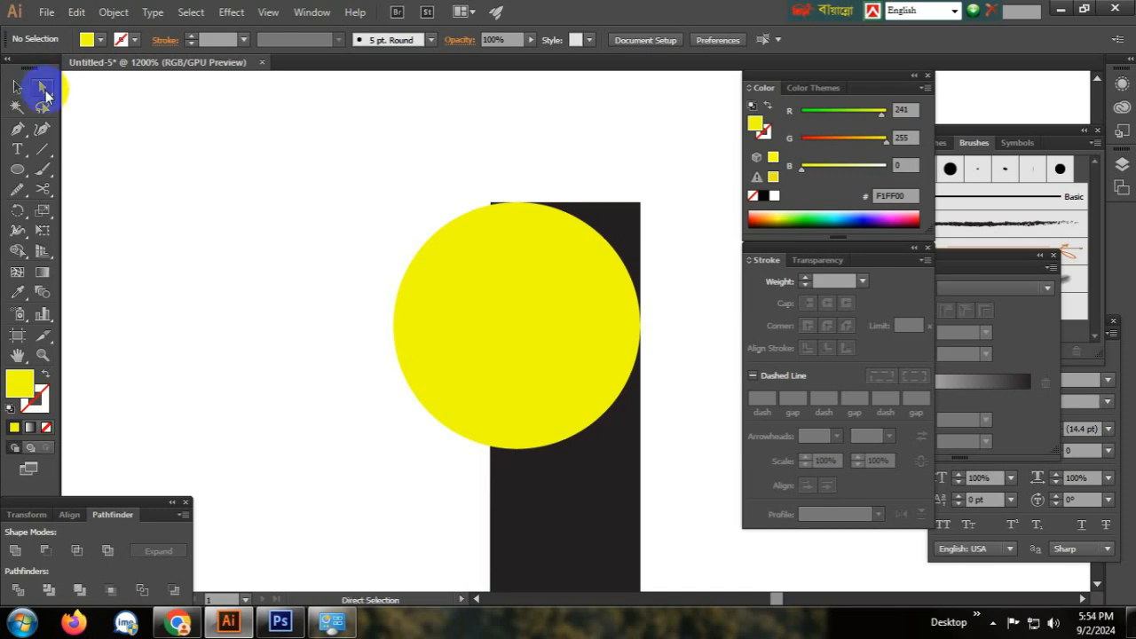
{"action": "left_click_drag", "start_coordinate": [310, 254], "coordinate": [439, 435]}
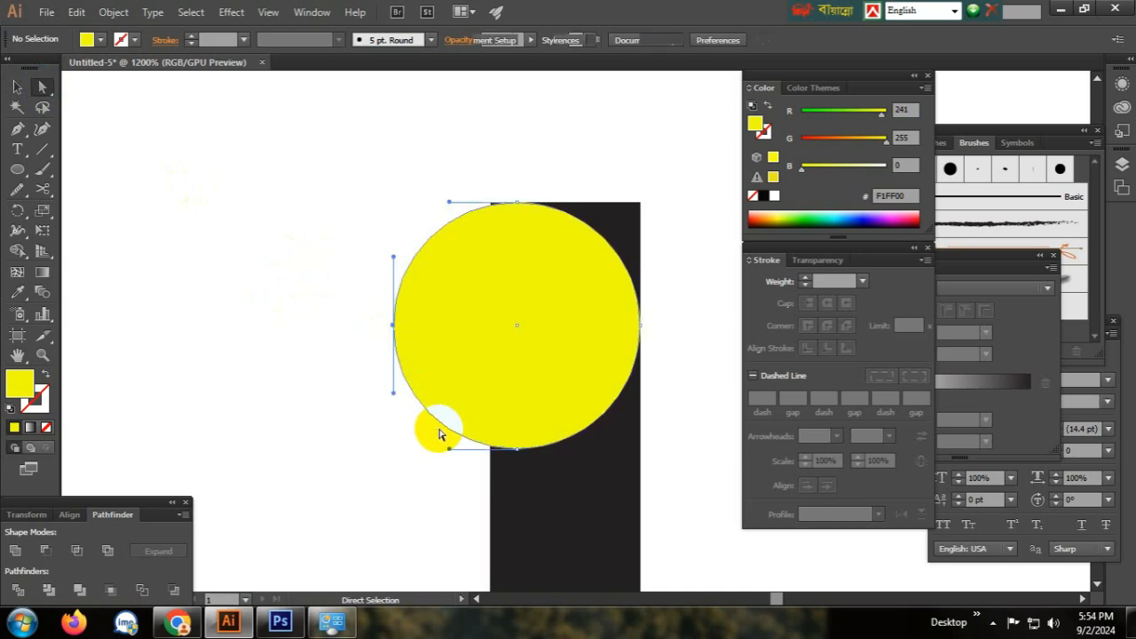
{"action": "left_click", "coordinate": [394, 325]}
{"action": "left_click_drag", "start_coordinate": [393, 326], "coordinate": [507, 237]}
{"action": "key", "text": "ctrl+z"}
{"action": "left_click", "coordinate": [488, 498]}
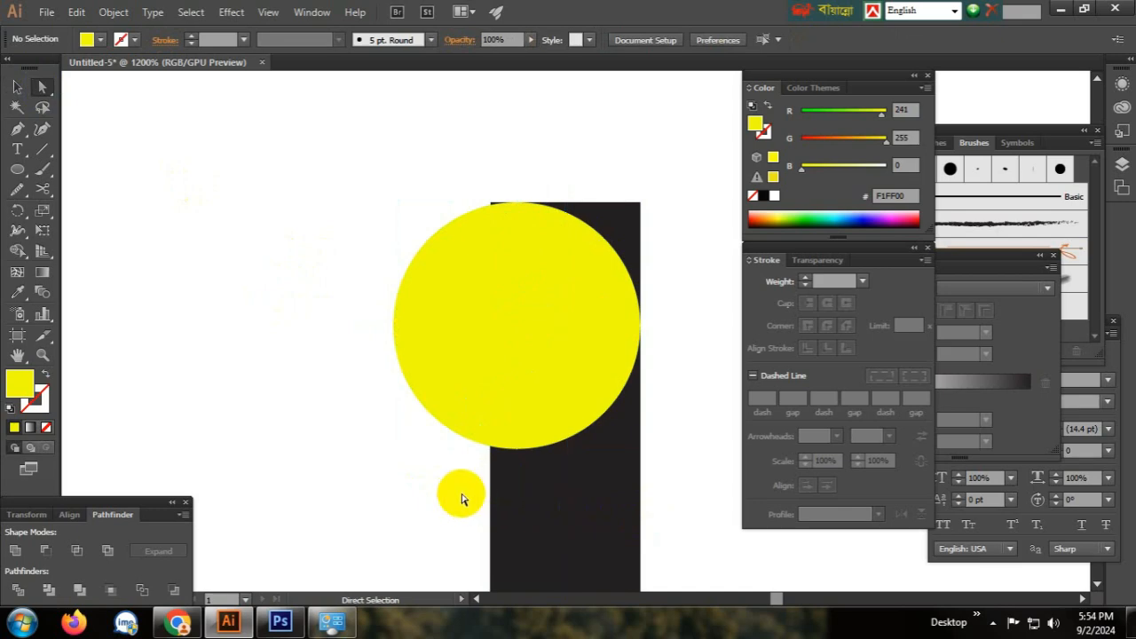
{"action": "left_click_drag", "start_coordinate": [463, 494], "coordinate": [657, 518]}
{"action": "left_click", "coordinate": [540, 463]}
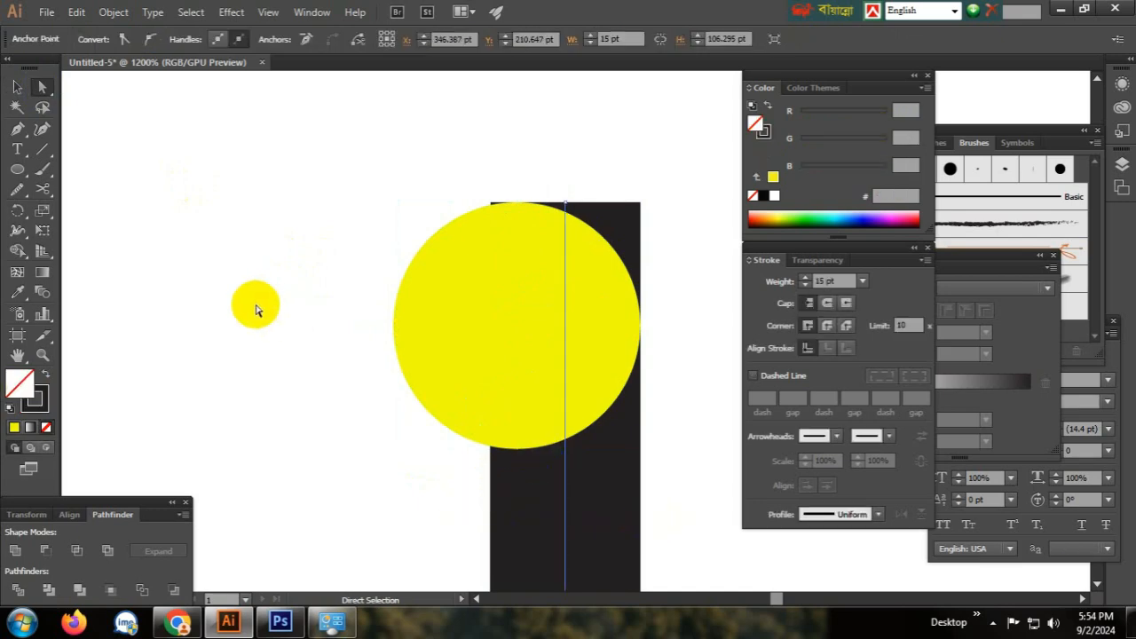
{"action": "key", "text": "ctrl+a"}
{"action": "left_click", "coordinate": [261, 304]}
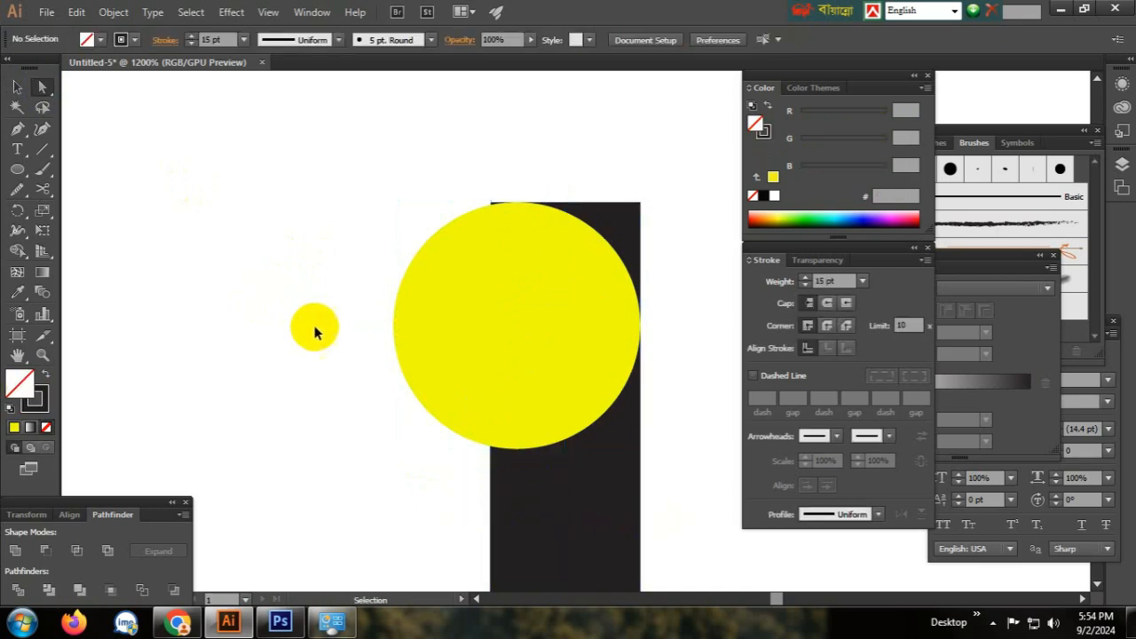
Move the yellow circle's left and bottom anchor points up past the line's right edge, leaving the curve over the upper-right corner, then deselect
{"action": "left_click_drag", "start_coordinate": [341, 268], "coordinate": [504, 471]}
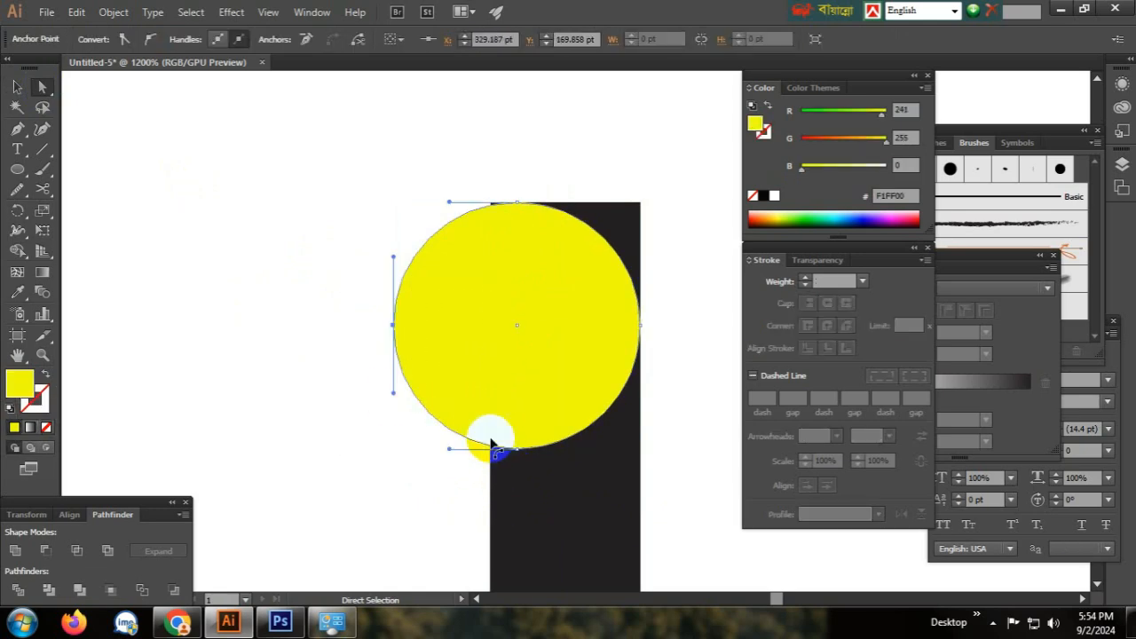
{"action": "left_click", "coordinate": [386, 330]}
{"action": "left_click_drag", "start_coordinate": [351, 305], "coordinate": [523, 477]}
{"action": "left_click_drag", "start_coordinate": [398, 332], "coordinate": [647, 249]}
{"action": "left_click", "coordinate": [11, 90]}
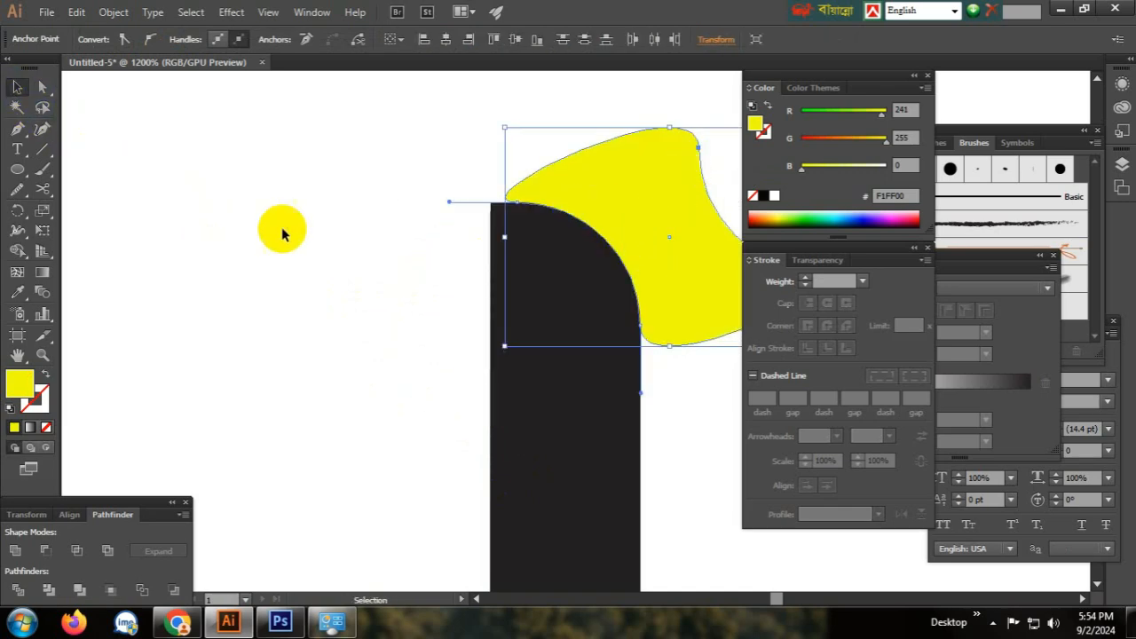
{"action": "left_click", "coordinate": [282, 231]}
Expand the thick vertical line's 15 pt stroke into a filled shape, then deselect it
{"action": "key", "text": "ctrl+minus"}
{"action": "key", "text": "ctrl+minus"}
{"action": "left_click_drag", "start_coordinate": [621, 427], "coordinate": [581, 326]}
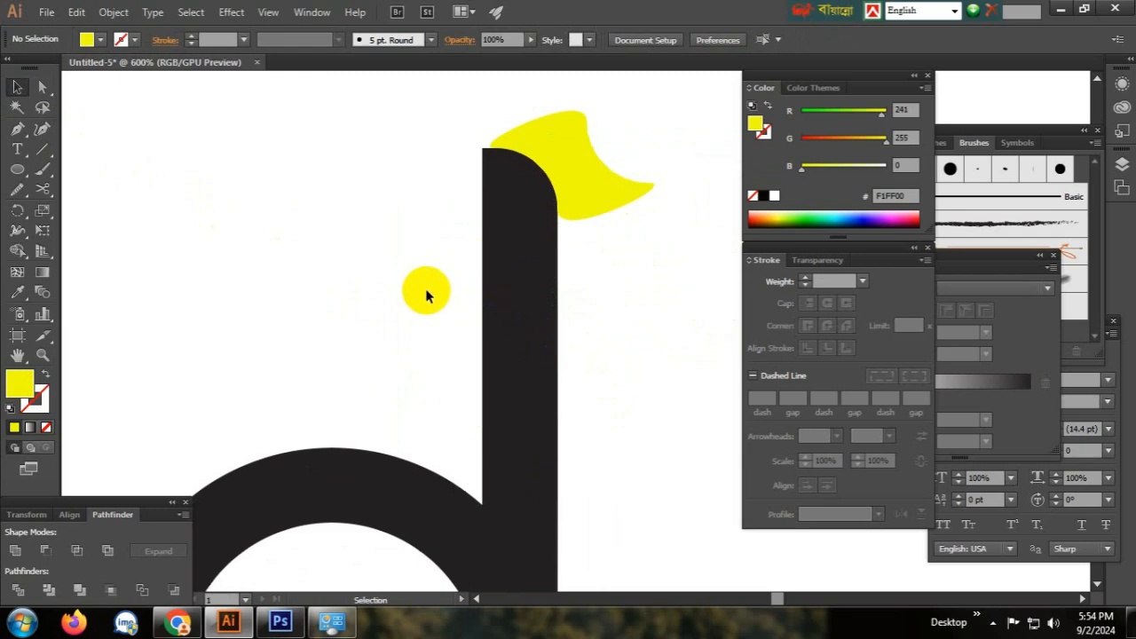
{"action": "left_click_drag", "start_coordinate": [439, 295], "coordinate": [583, 350]}
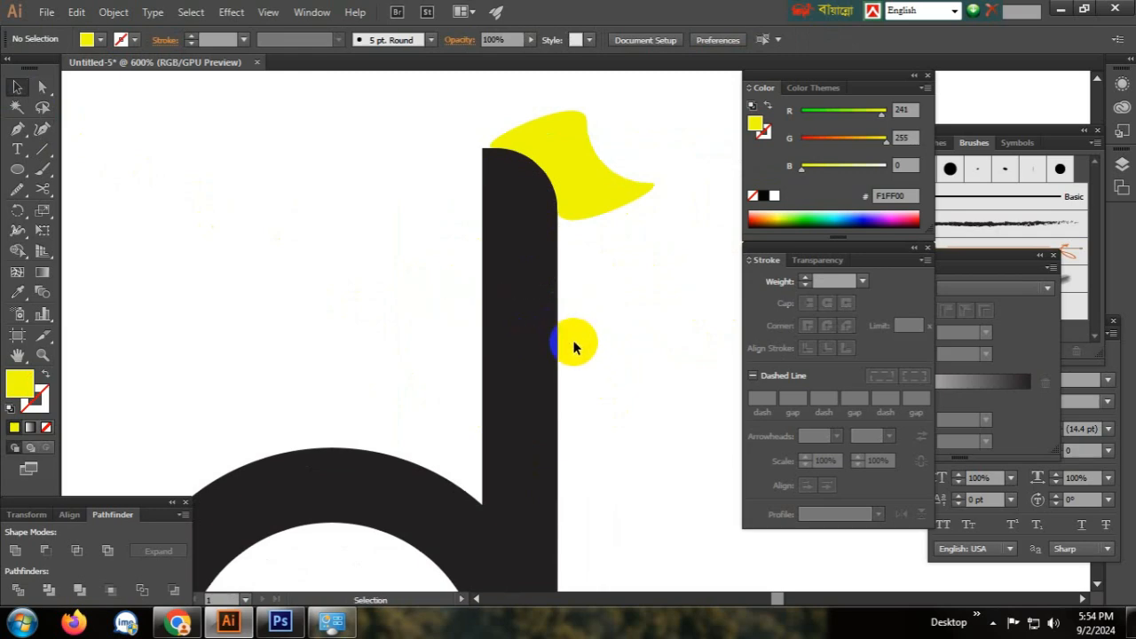
{"action": "left_click_drag", "start_coordinate": [574, 348], "coordinate": [578, 342]}
{"action": "left_click", "coordinate": [580, 342]}
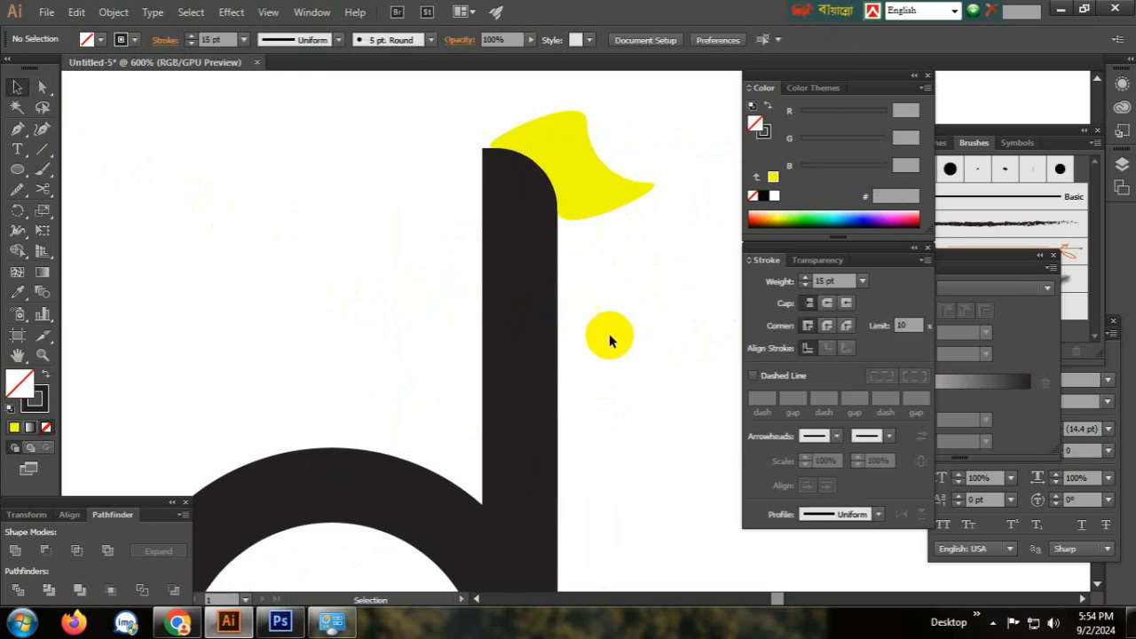
{"action": "left_click_drag", "start_coordinate": [454, 303], "coordinate": [574, 338]}
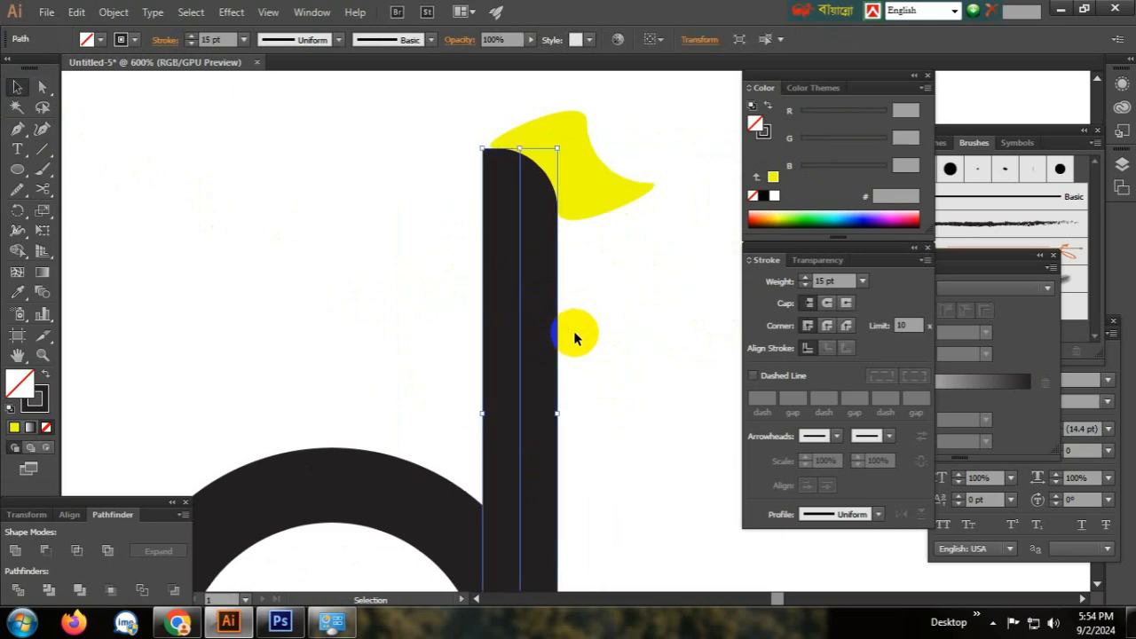
{"action": "left_click", "coordinate": [582, 338]}
{"action": "left_click", "coordinate": [537, 318]}
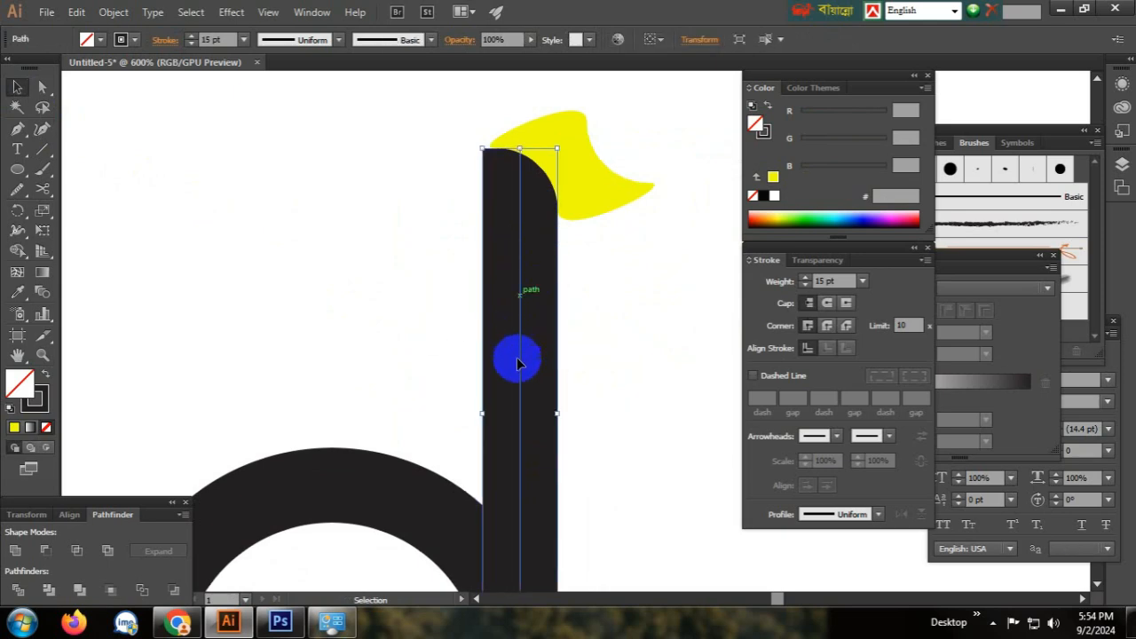
{"action": "left_click", "coordinate": [116, 14]}
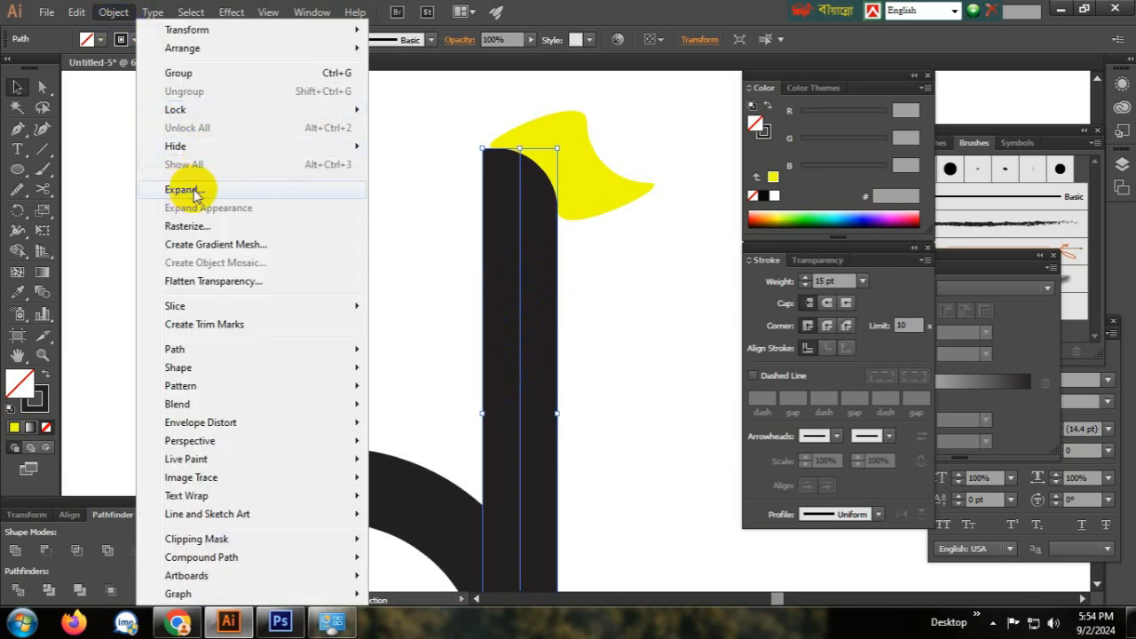
{"action": "left_click", "coordinate": [193, 192]}
{"action": "left_click", "coordinate": [535, 410]}
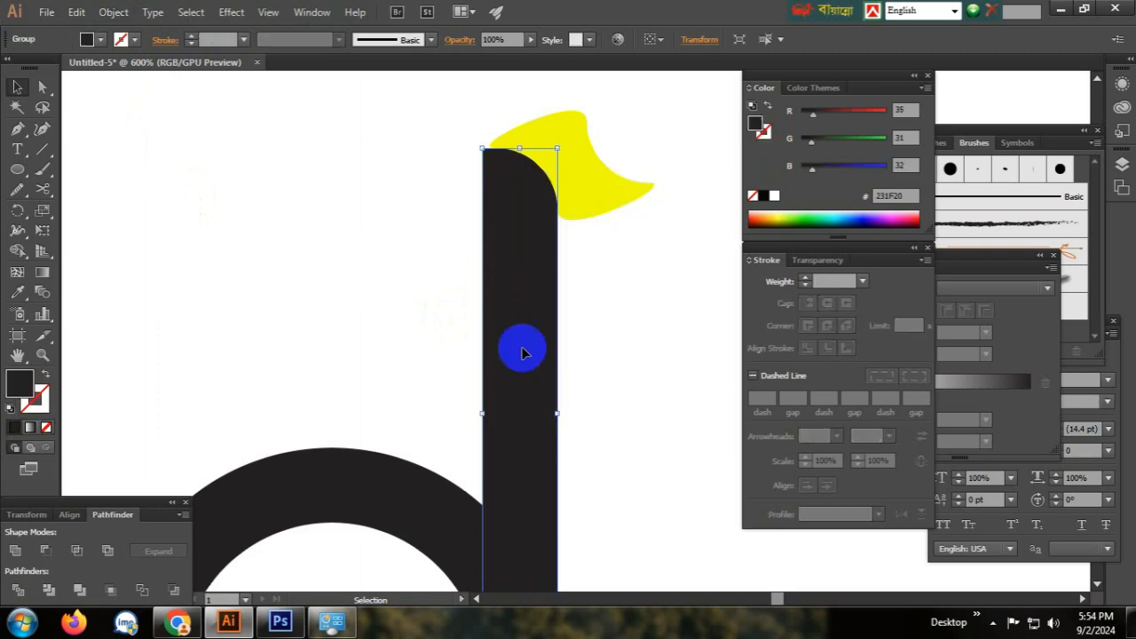
{"action": "left_click", "coordinate": [657, 398]}
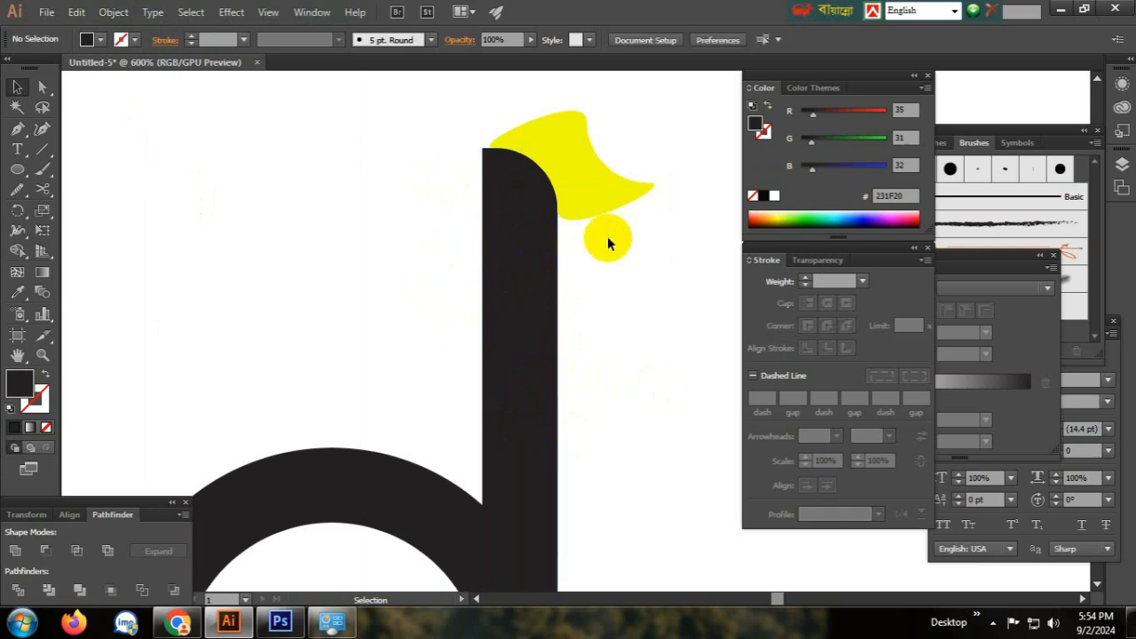
Select the line and the yellow shape and try the Intersect and Exclude shape modes, undoing each
{"action": "left_click_drag", "start_coordinate": [414, 119], "coordinate": [550, 195]}
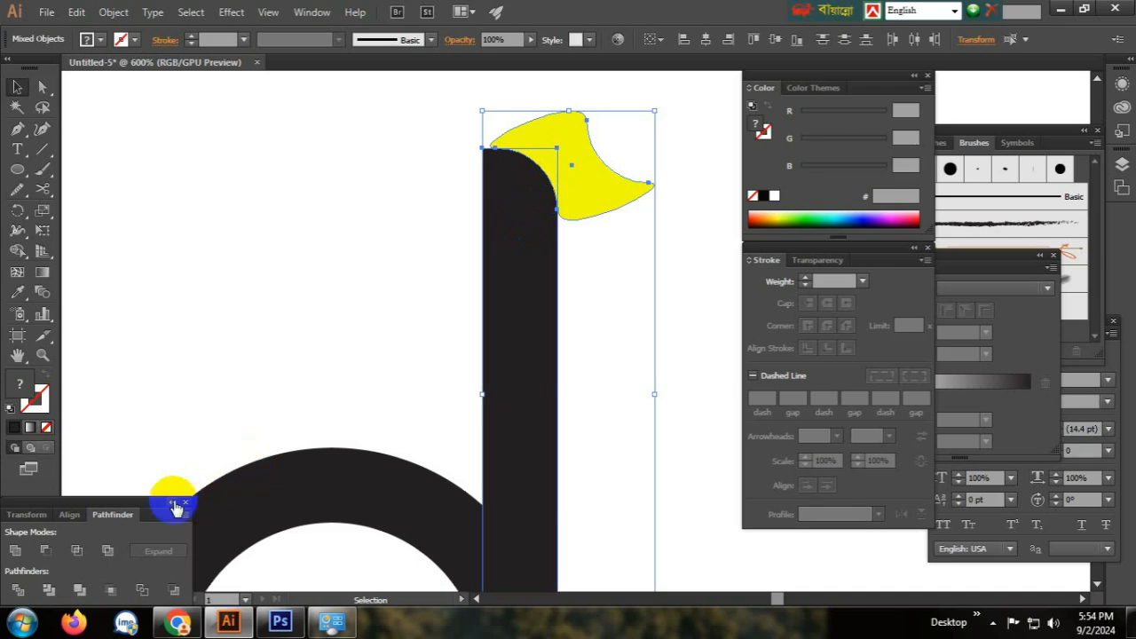
{"action": "left_click", "coordinate": [78, 553]}
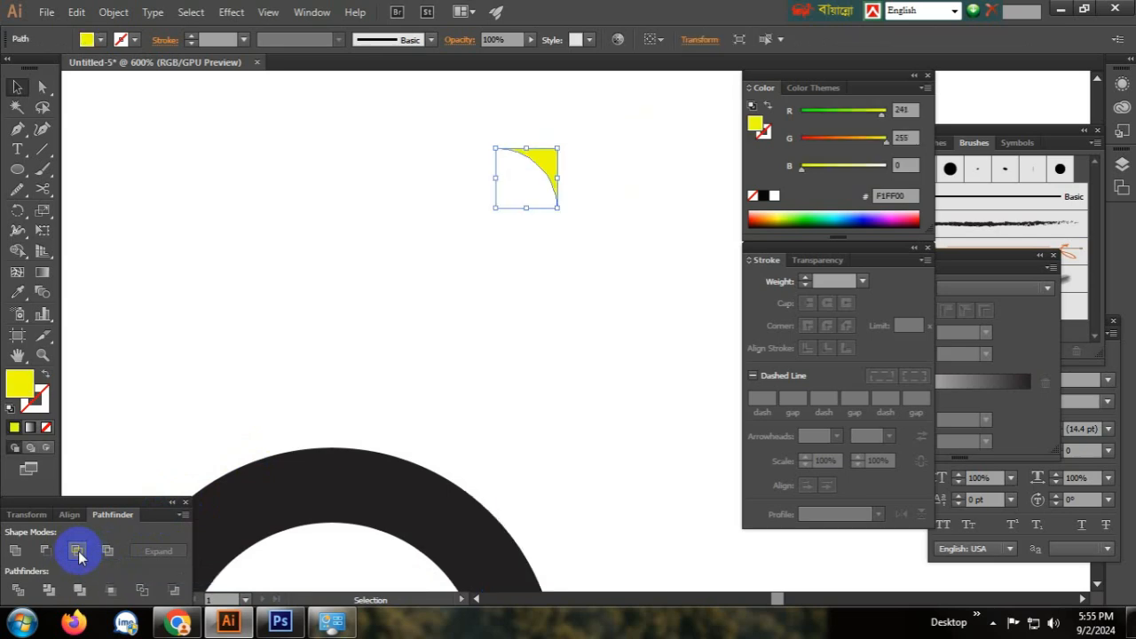
{"action": "key", "text": "ctrl+z"}
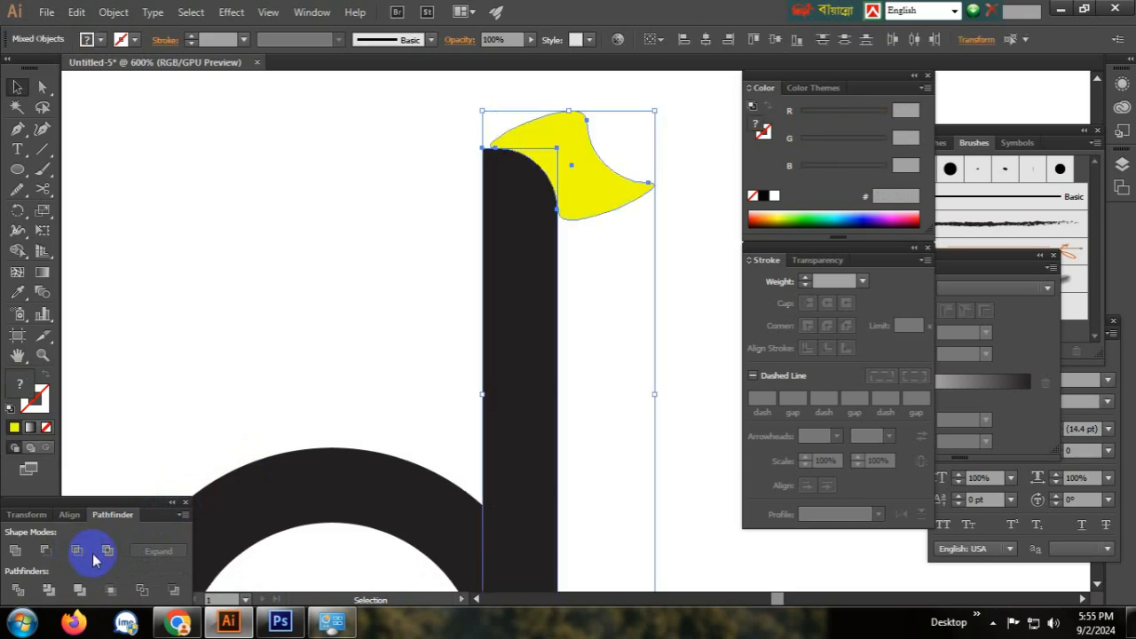
{"action": "left_click", "coordinate": [105, 552]}
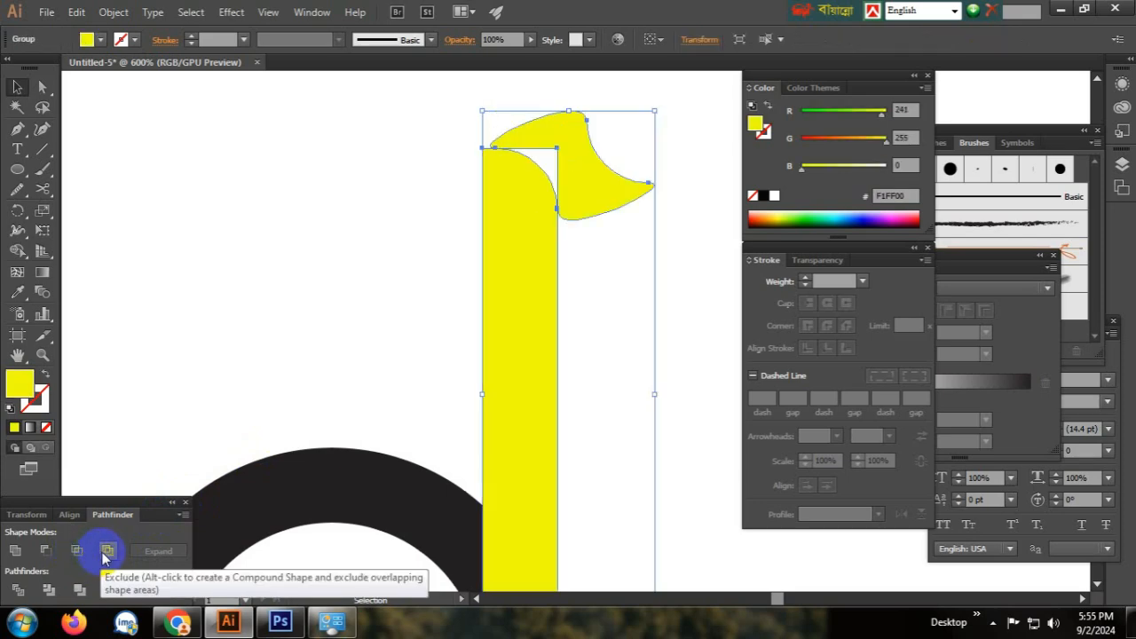
{"action": "key", "text": "ctrl+z"}
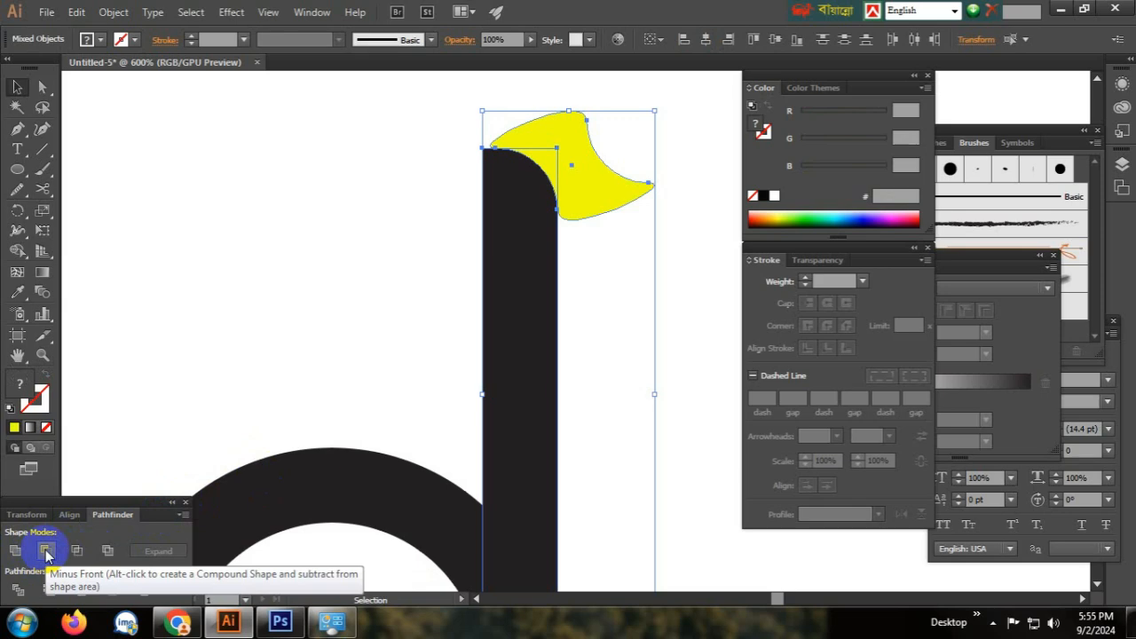
Subtract the yellow shape from the vertical line with Minus Front to round its upper-right corner, then deselect
{"action": "left_click", "coordinate": [46, 551]}
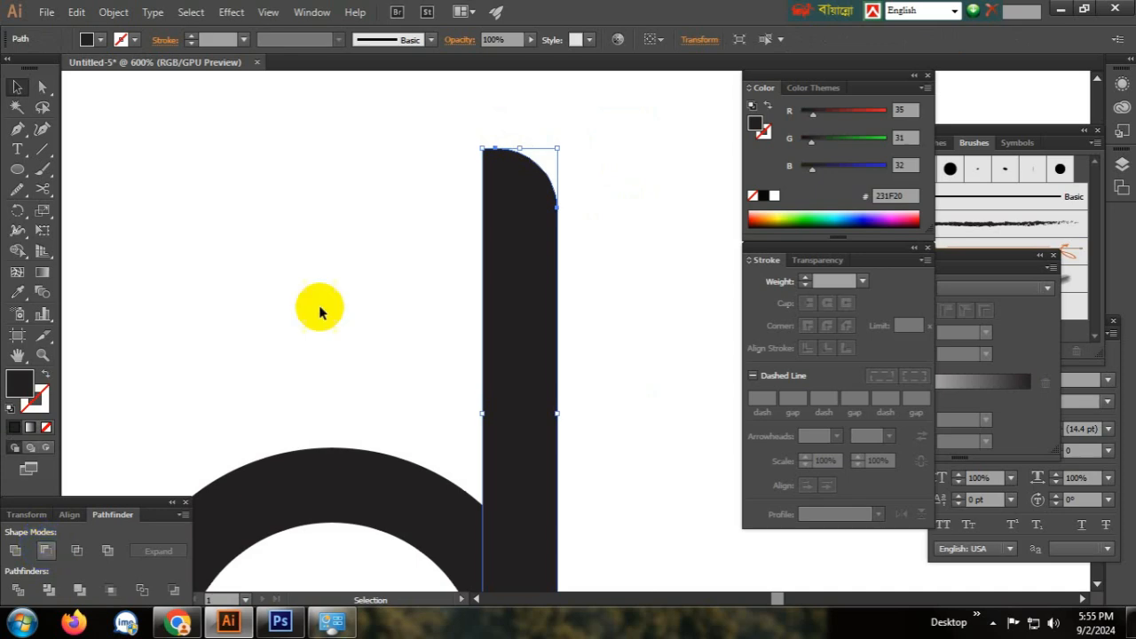
{"action": "left_click", "coordinate": [522, 169]}
{"action": "left_click", "coordinate": [622, 197]}
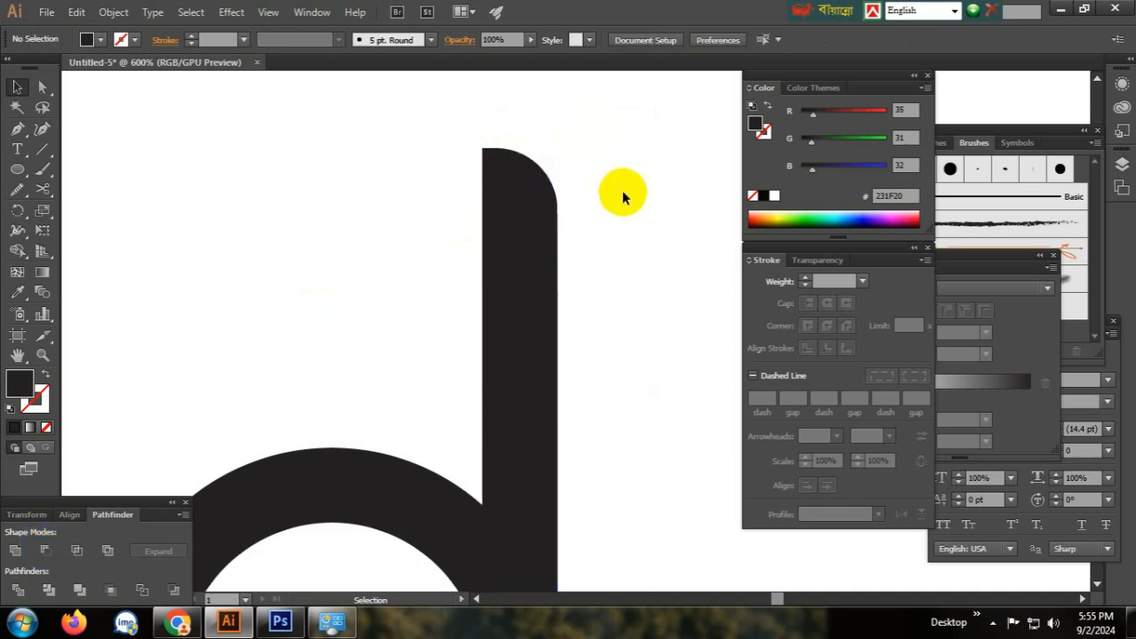
Undo the Minus Front cut to restore the yellow shape, keeping the vertical line expanded
{"action": "key", "text": "ctrl+space"}
{"action": "left_click_drag", "start_coordinate": [526, 144], "coordinate": [555, 300]}
{"action": "left_click", "coordinate": [555, 300], "text": "ctrl+alt"}
{"action": "left_click", "coordinate": [612, 348]}
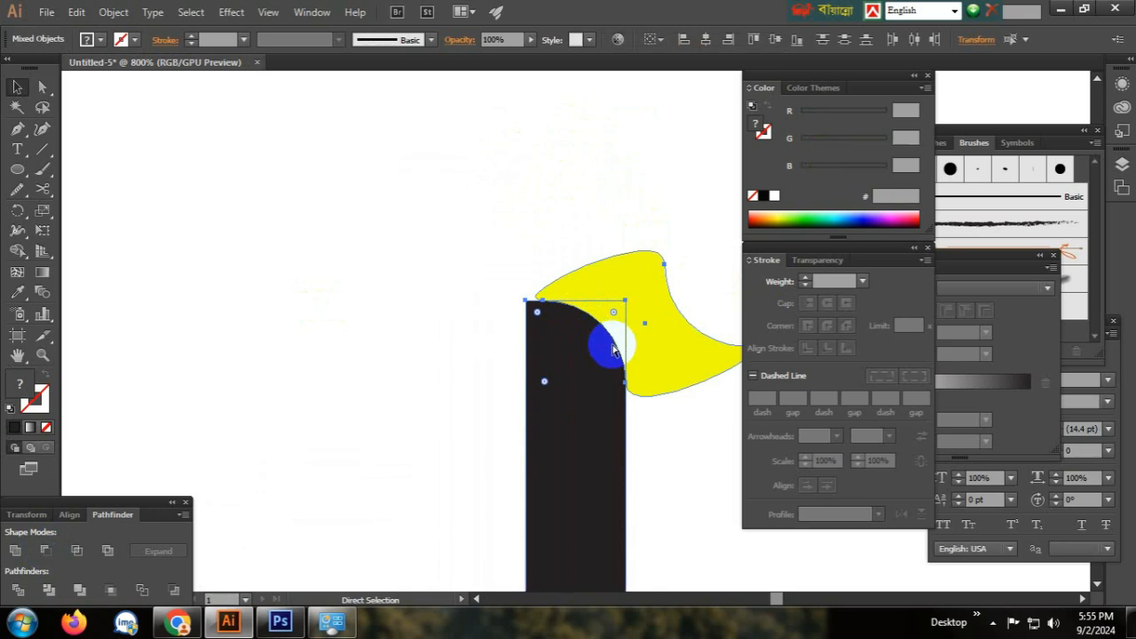
{"action": "left_click", "coordinate": [613, 348]}
{"action": "left_click", "coordinate": [613, 351]}
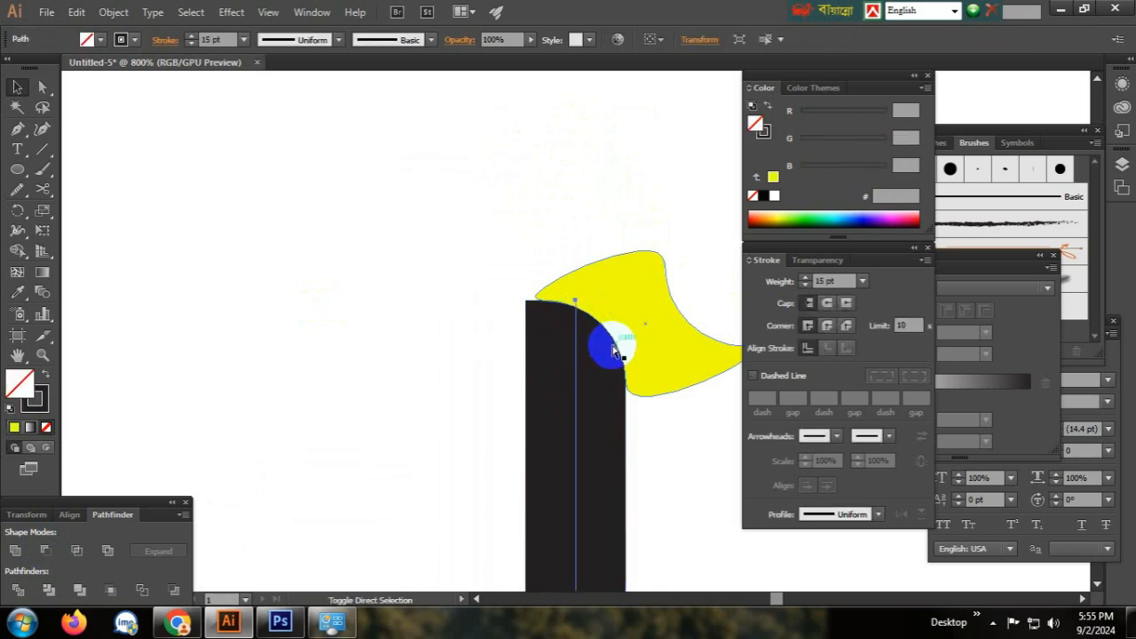
{"action": "scroll", "coordinate": [660, 332], "scroll_direction": "up", "scroll_amount": 2}
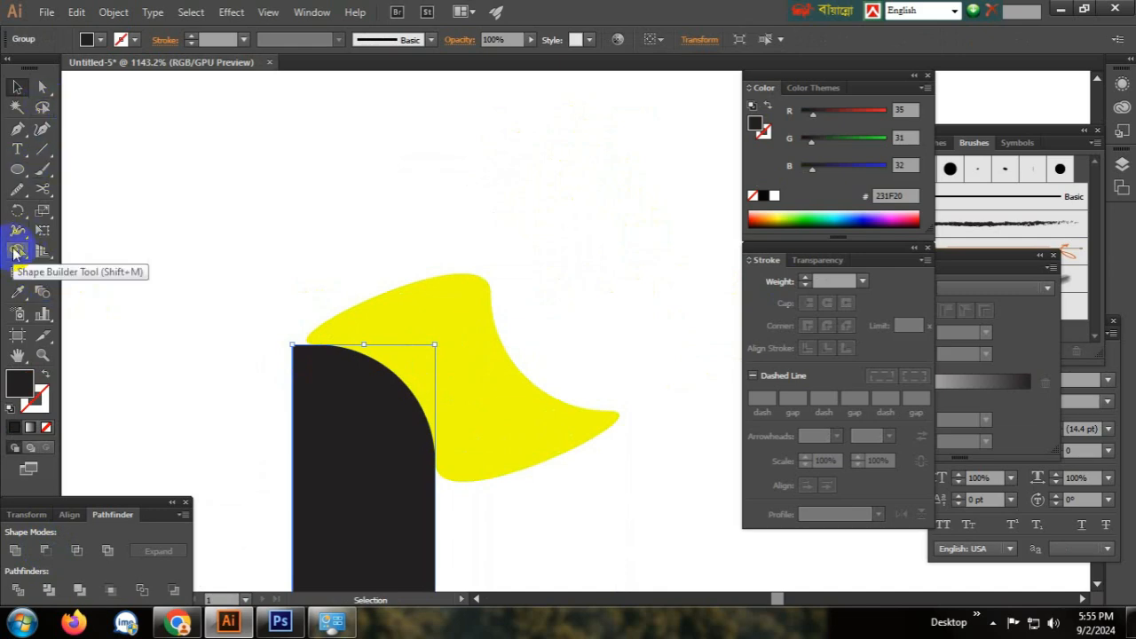
Select the line and the yellow shape together and remove the yellow area with the Shape Builder tool
{"action": "left_click", "coordinate": [17, 252]}
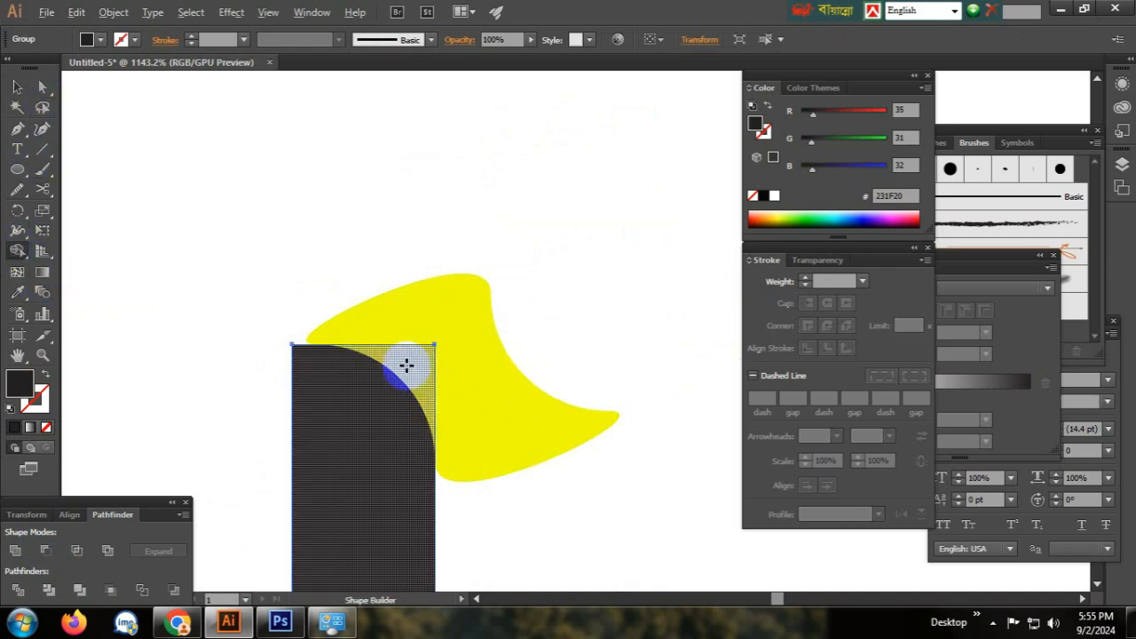
{"action": "key", "text": "ctrl+z"}
{"action": "key", "text": "ctrl+shift+z"}
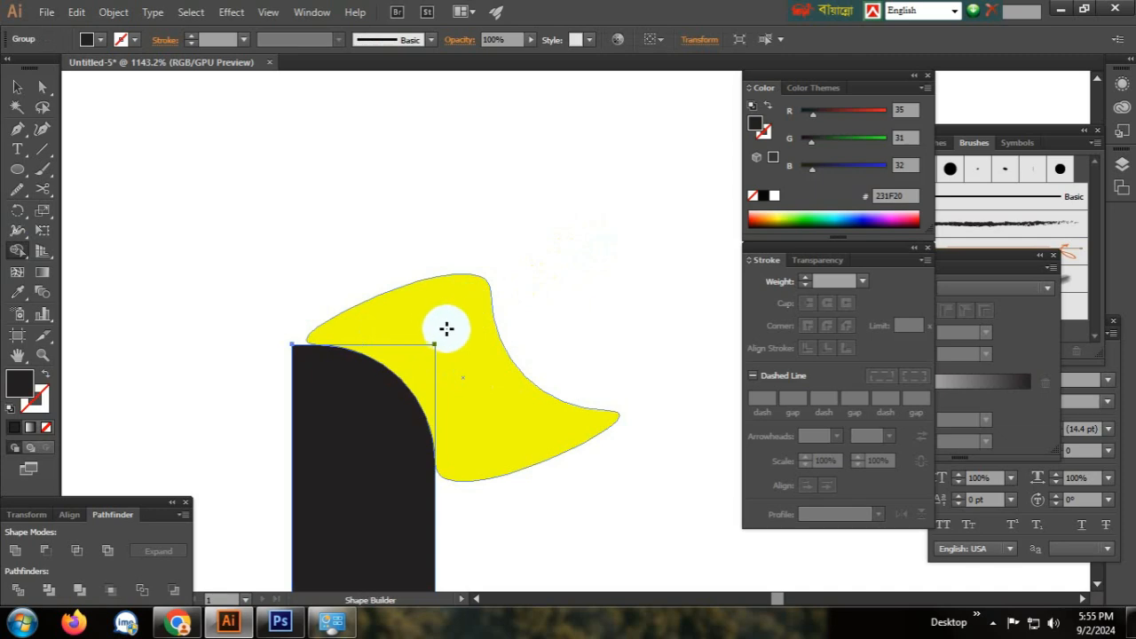
{"action": "key", "text": "v"}
{"action": "left_click_drag", "start_coordinate": [310, 234], "coordinate": [571, 436]}
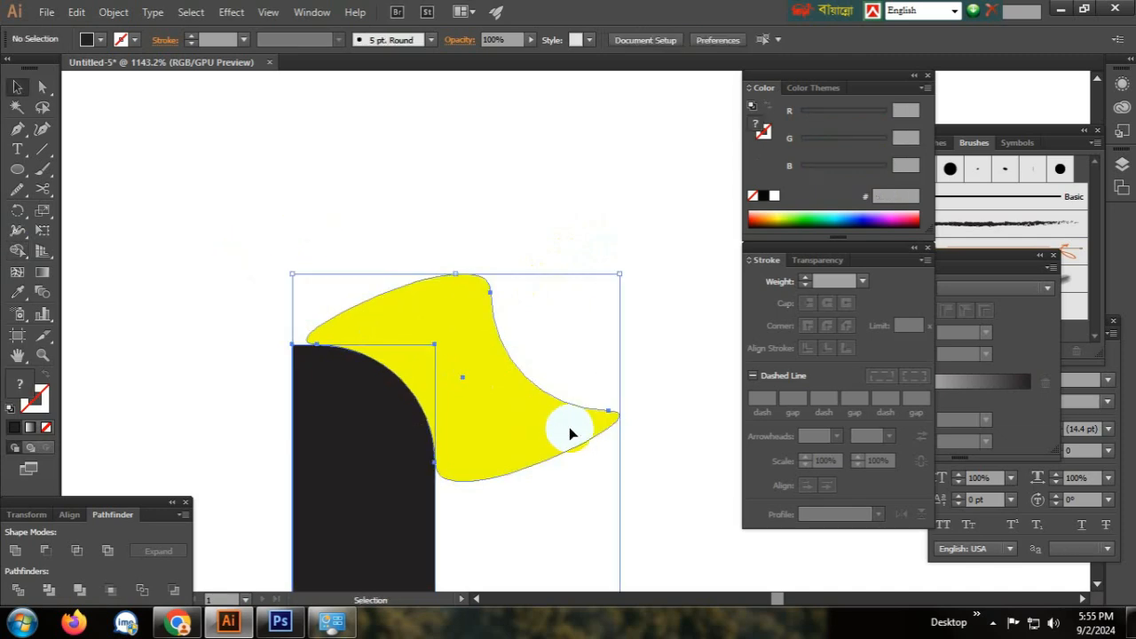
{"action": "left_click", "coordinate": [17, 251]}
{"action": "left_click", "coordinate": [447, 328], "text": "alt"}
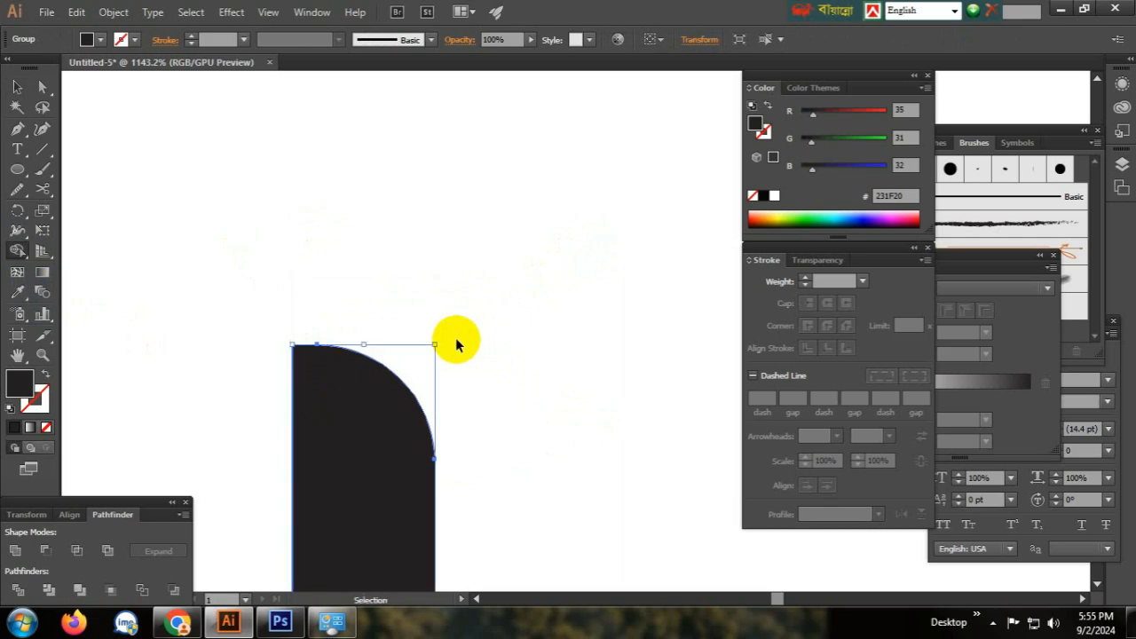
Undo the Shape Builder removal of the yellow shape
{"action": "key", "text": "ctrl+z"}
{"action": "key", "text": "ctrl+z"}
{"action": "left_click", "coordinate": [482, 394], "text": "ctrl"}
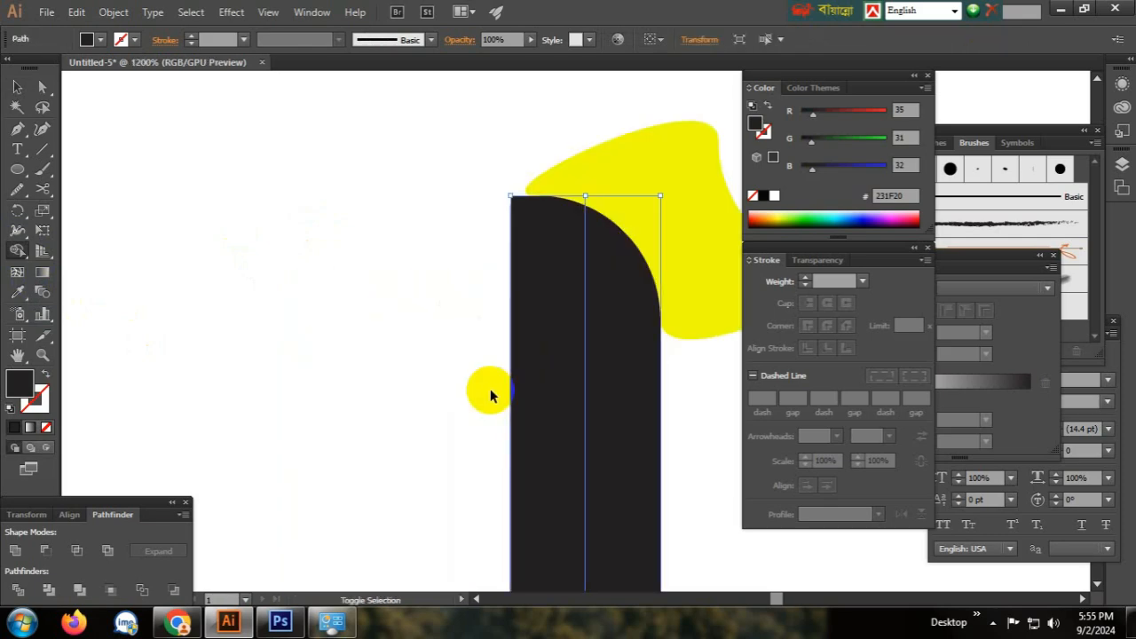
Select the vertical line and the yellow shape together and cut the line's upper-right corner round with Minus Front
{"action": "key", "text": "ctrl+minus"}
{"action": "key", "text": "ctrl+minus"}
{"action": "key", "text": "v"}
{"action": "left_click_drag", "start_coordinate": [418, 196], "coordinate": [560, 318]}
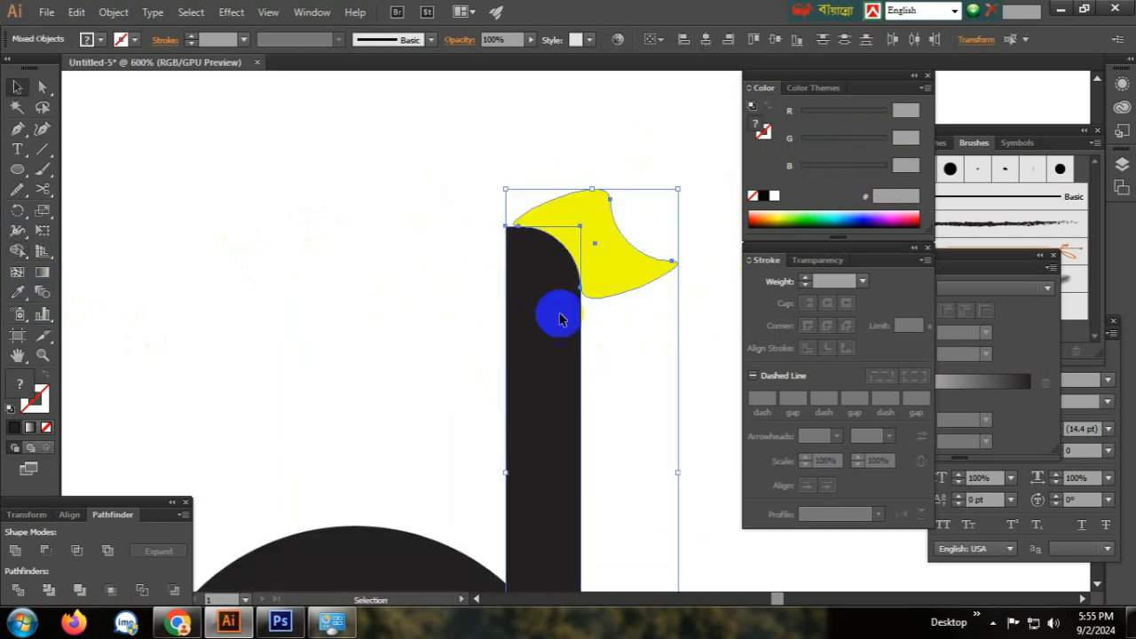
{"action": "left_click", "coordinate": [47, 555]}
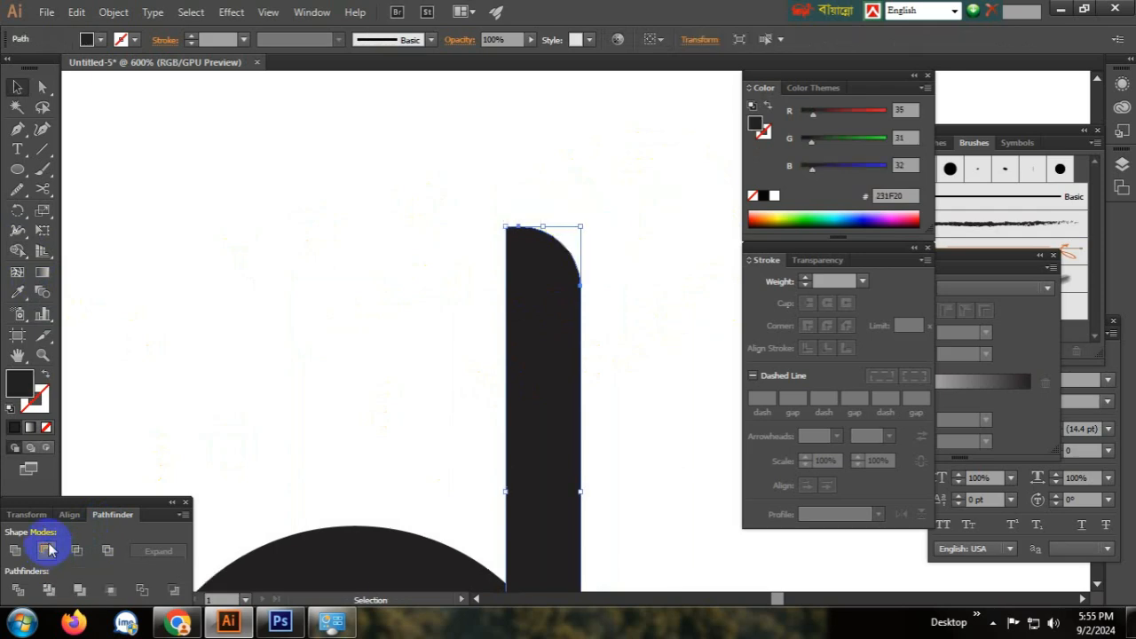
{"action": "left_click", "coordinate": [667, 261]}
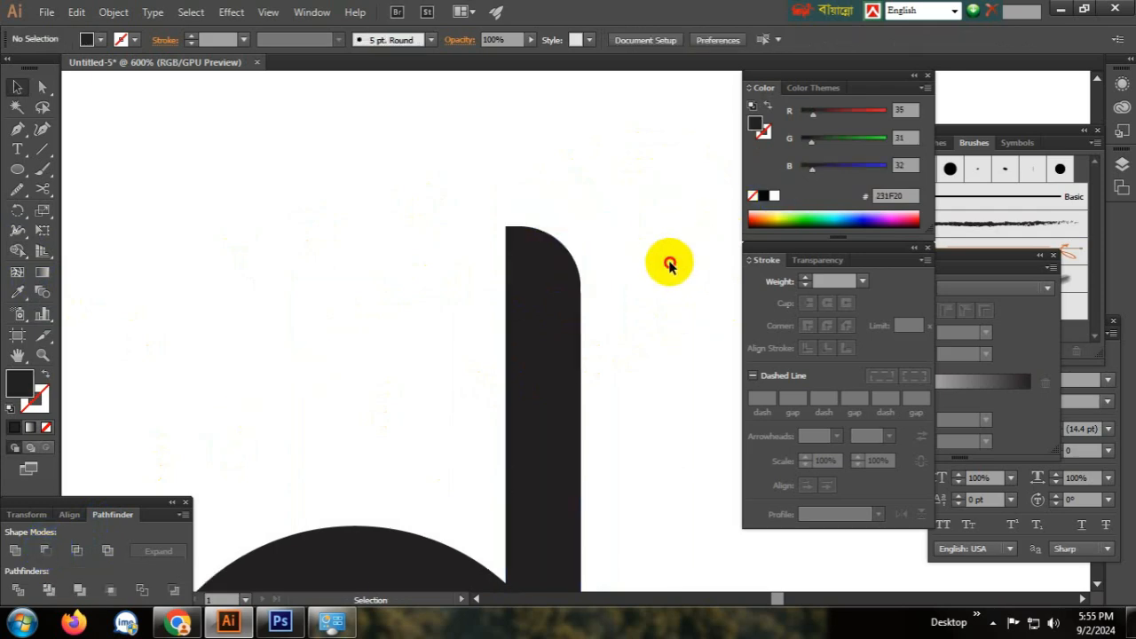
Select the circle and examine its path against the vertical line in outline view
{"action": "left_click", "coordinate": [586, 382], "text": "ctrl+alt"}
{"action": "left_click", "coordinate": [579, 377], "text": "ctrl+alt"}
{"action": "scroll", "coordinate": [563, 370], "scroll_direction": "down", "scroll_amount": 1}
{"action": "left_click", "coordinate": [578, 368]}
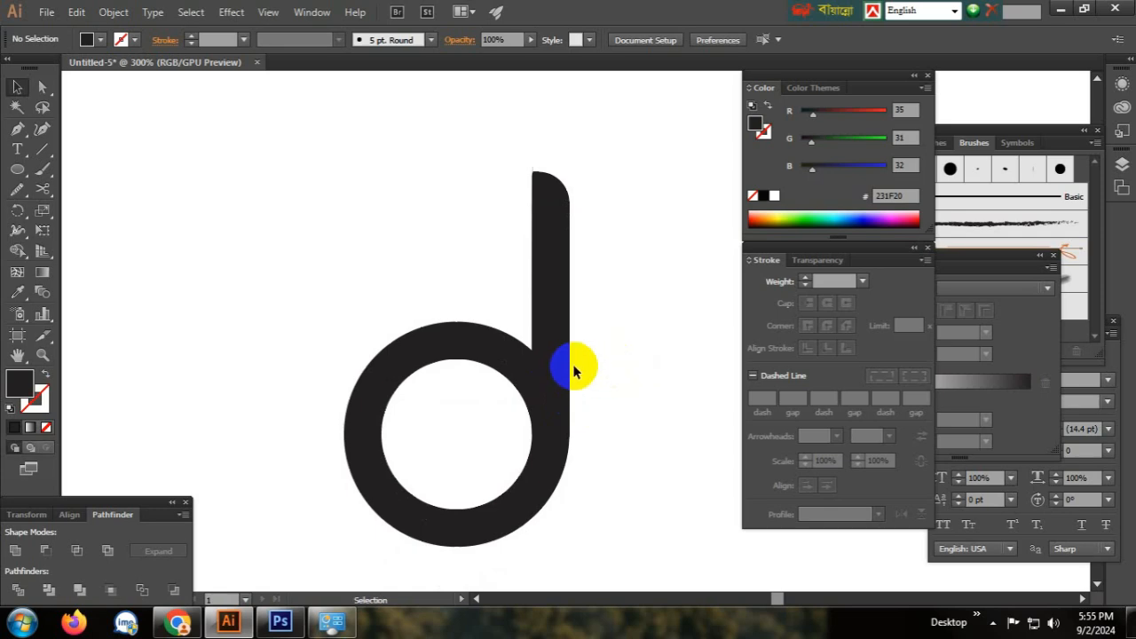
{"action": "left_click", "coordinate": [456, 346]}
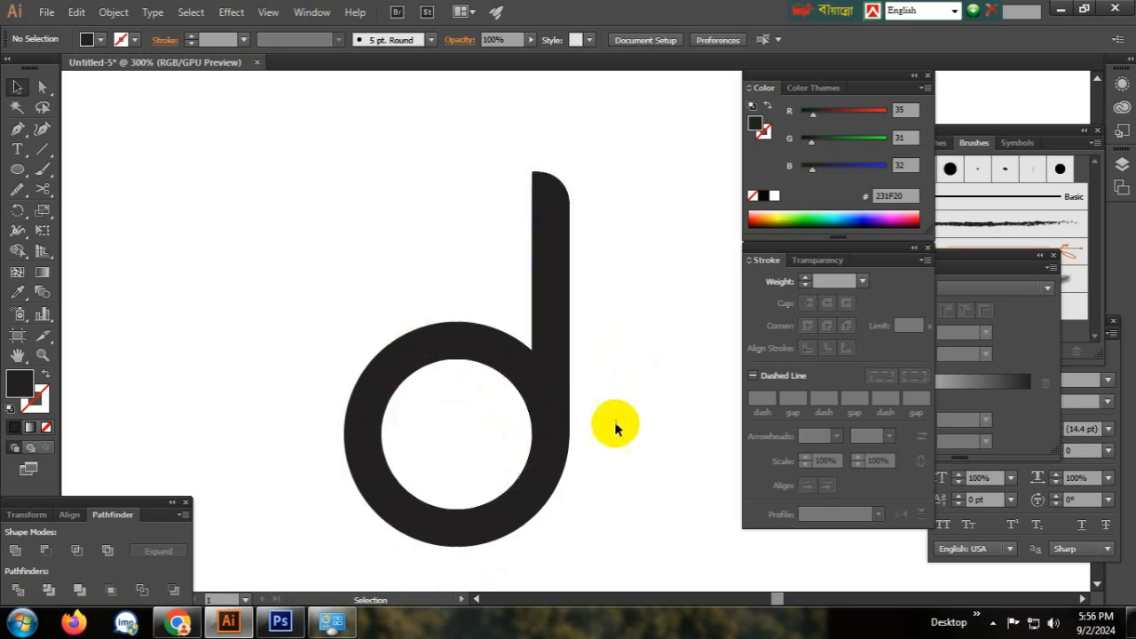
{"action": "left_click_drag", "start_coordinate": [540, 414], "coordinate": [649, 347]}
{"action": "left_click", "coordinate": [432, 370]}
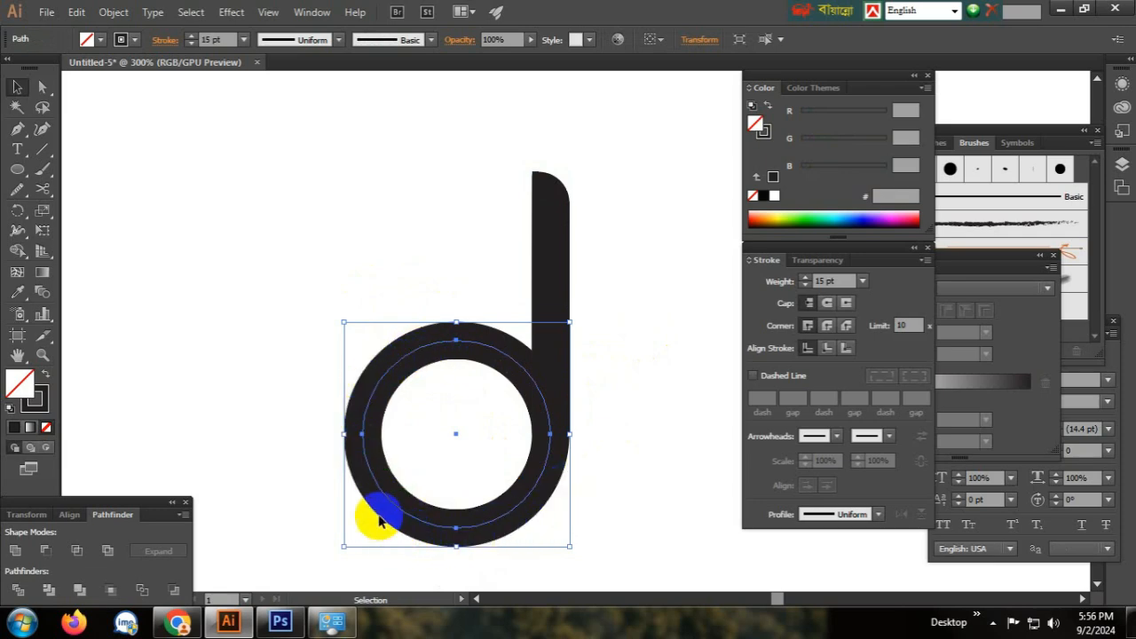
{"action": "key", "text": "a"}
{"action": "key", "text": "ctrl+y"}
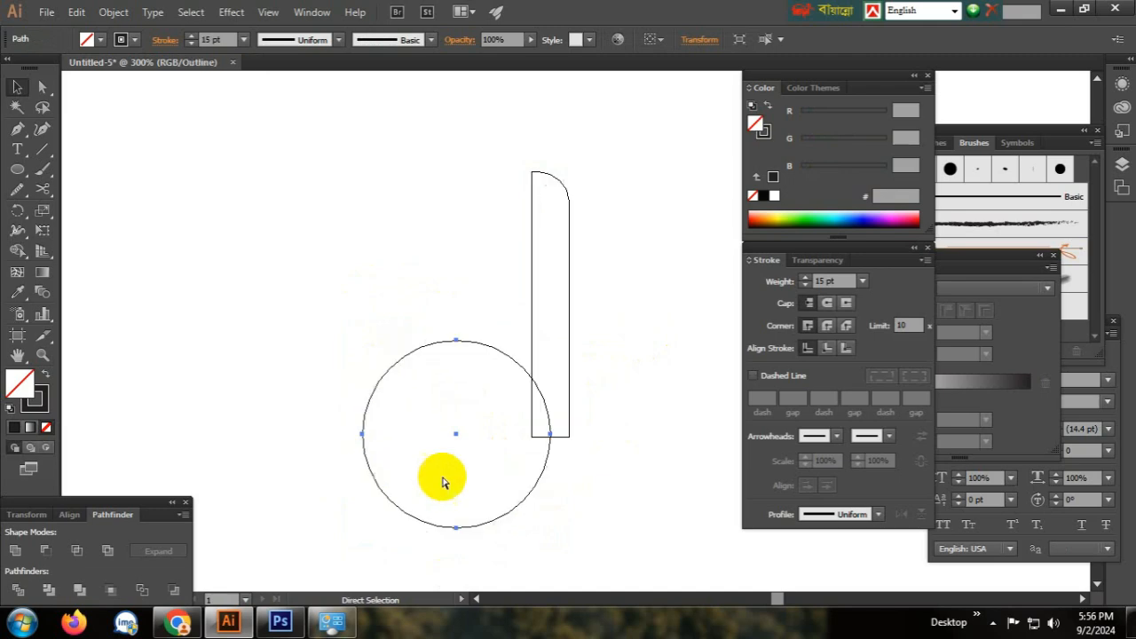
{"action": "key", "text": "ctrl+y"}
Expand the circle's 15 pt stroke into a filled ring and deselect it
{"action": "key", "text": "v"}
{"action": "left_click_drag", "start_coordinate": [353, 330], "coordinate": [372, 350]}
{"action": "left_click", "coordinate": [113, 12]}
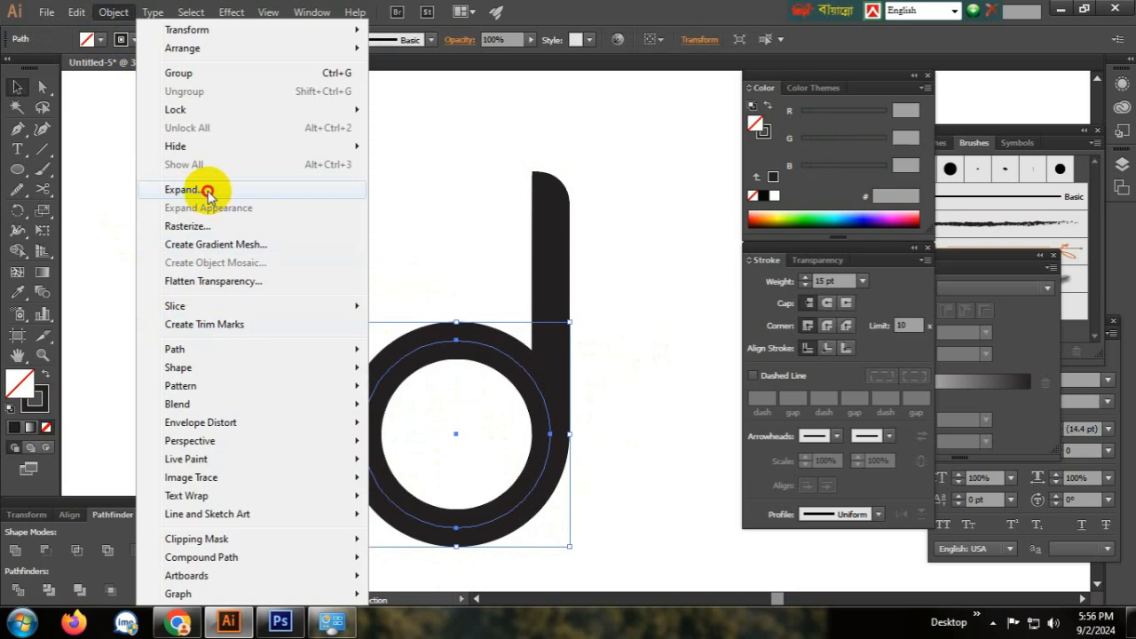
{"action": "left_click", "coordinate": [206, 192]}
{"action": "left_click", "coordinate": [536, 407]}
{"action": "left_click", "coordinate": [484, 324]}
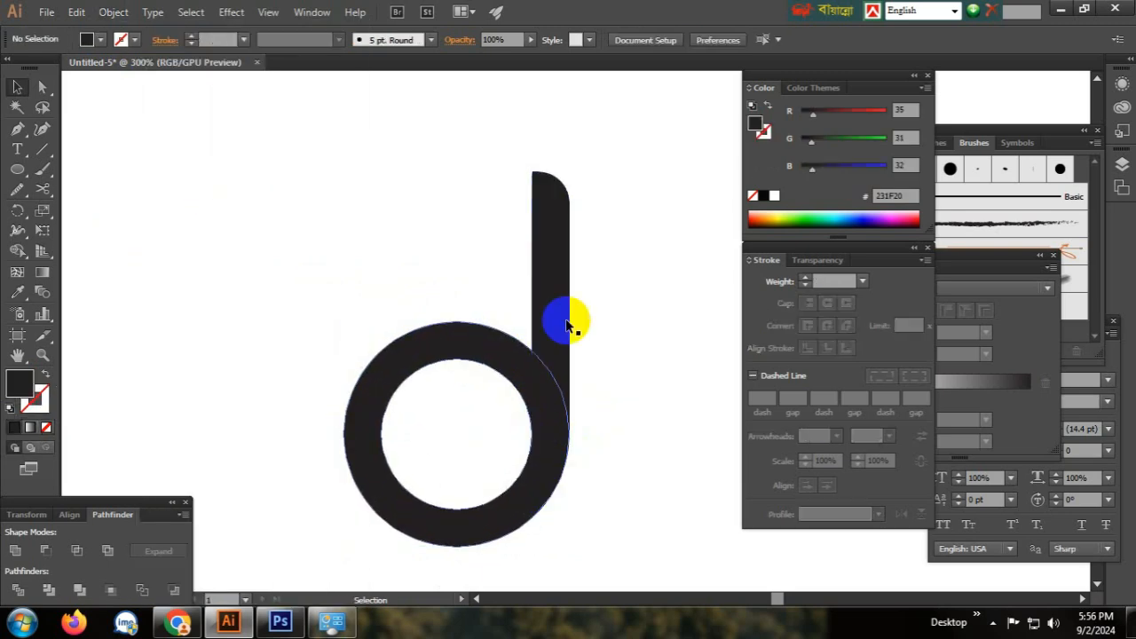
Select the ring and the vertical line together and combine them with Pathfinder Merge
{"action": "left_click_drag", "start_coordinate": [489, 394], "coordinate": [622, 311]}
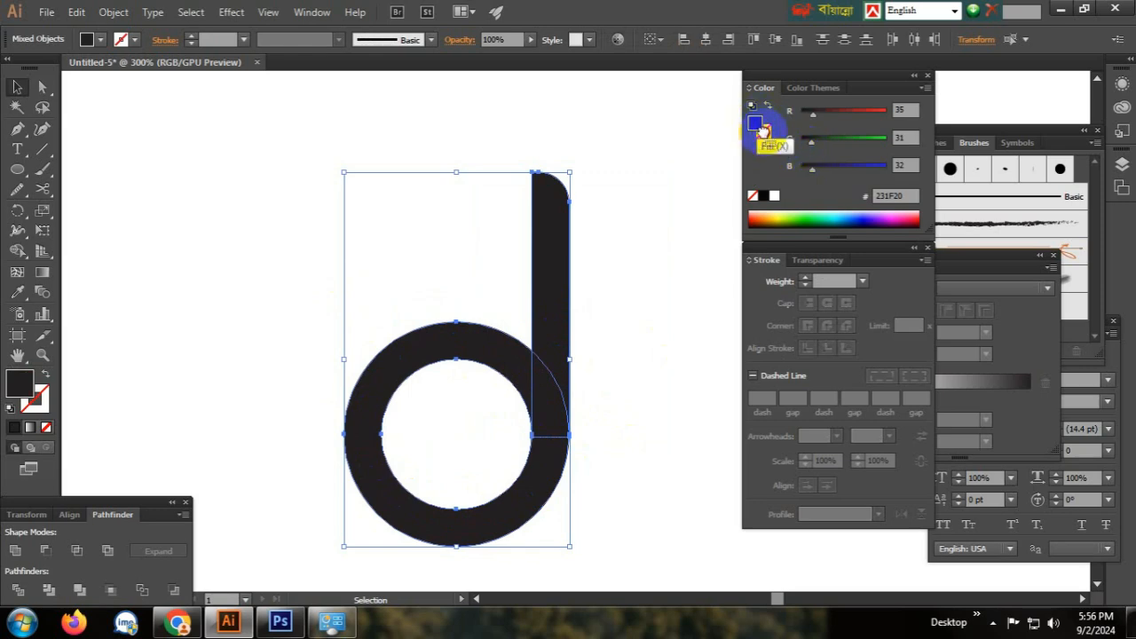
{"action": "left_click", "coordinate": [636, 347]}
{"action": "left_click_drag", "start_coordinate": [279, 252], "coordinate": [575, 417]}
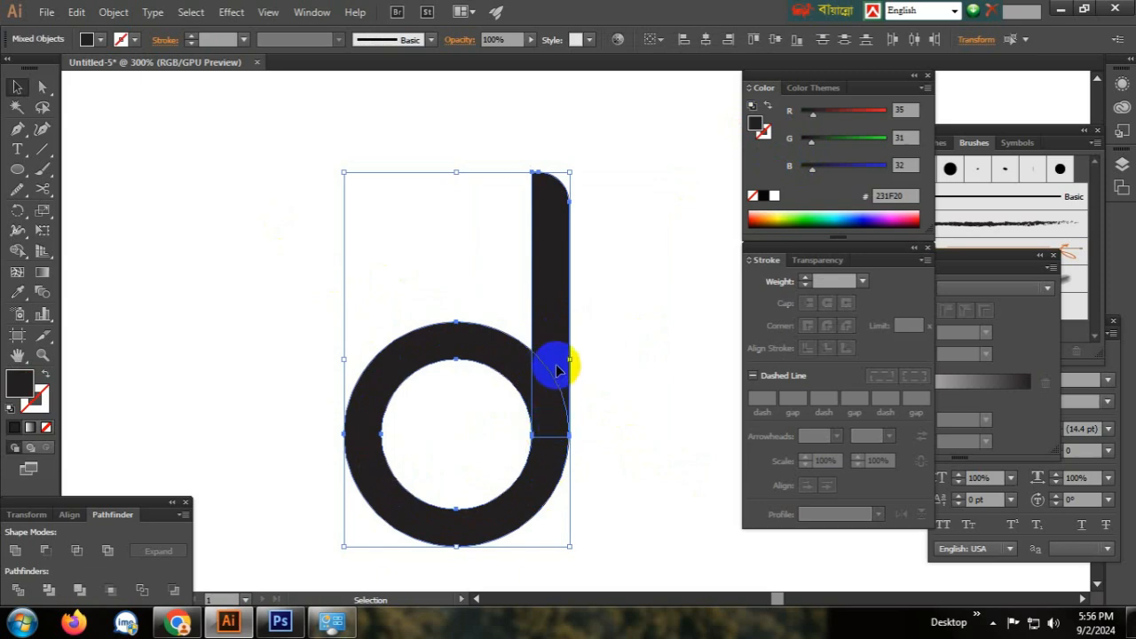
{"action": "left_click", "coordinate": [544, 464]}
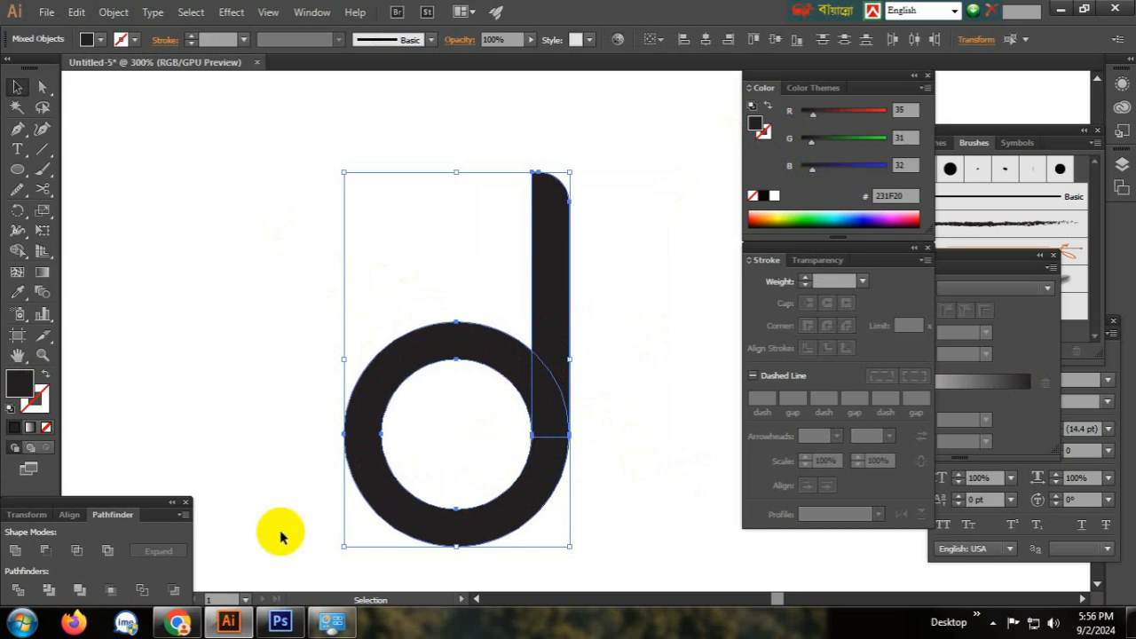
{"action": "left_click_drag", "start_coordinate": [117, 508], "coordinate": [129, 479]}
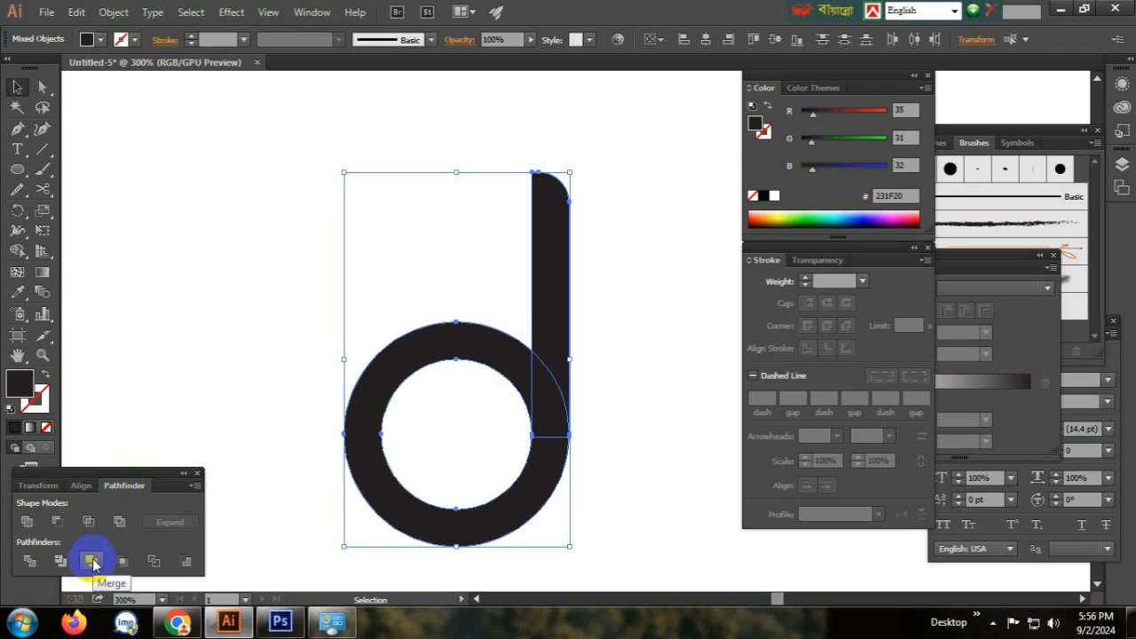
{"action": "left_click", "coordinate": [92, 560]}
{"action": "key", "text": "ctrl+h"}
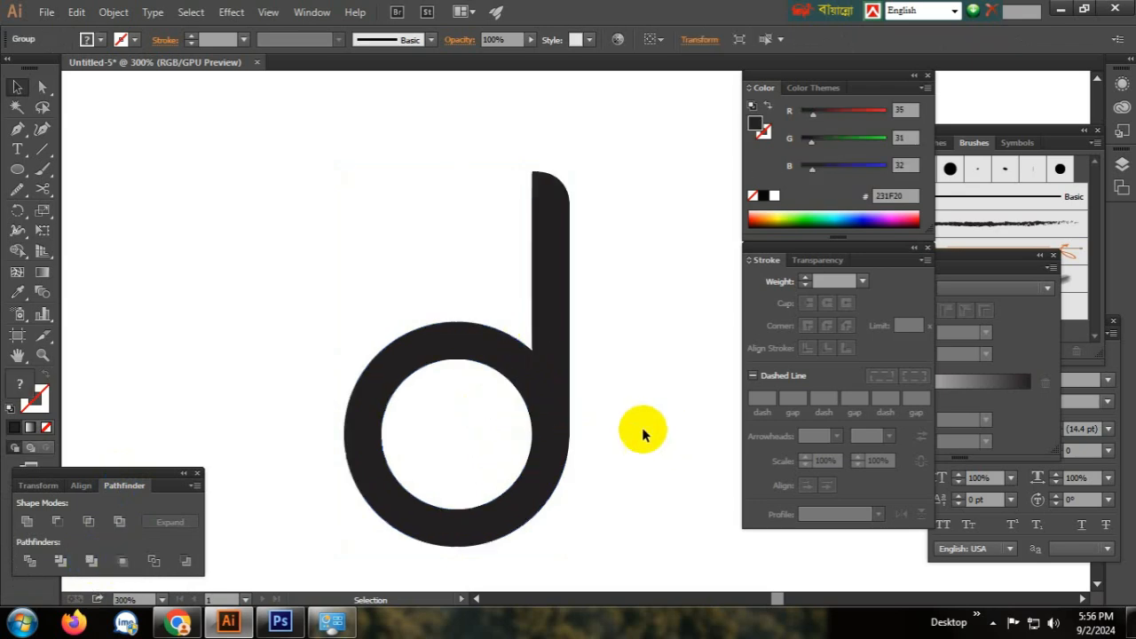
{"action": "left_click", "coordinate": [644, 435]}
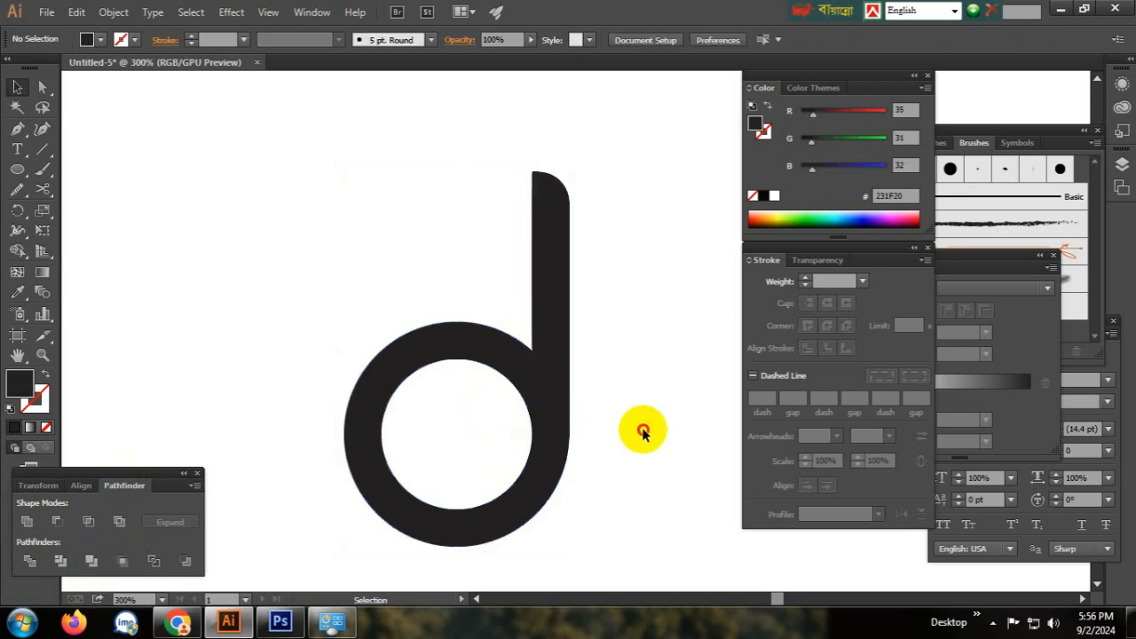
Give the merged shape a 1 pt near-black stroke and no fill
{"action": "left_click_drag", "start_coordinate": [382, 254], "coordinate": [628, 409]}
{"action": "left_click", "coordinate": [777, 167]}
{"action": "left_click", "coordinate": [767, 135]}
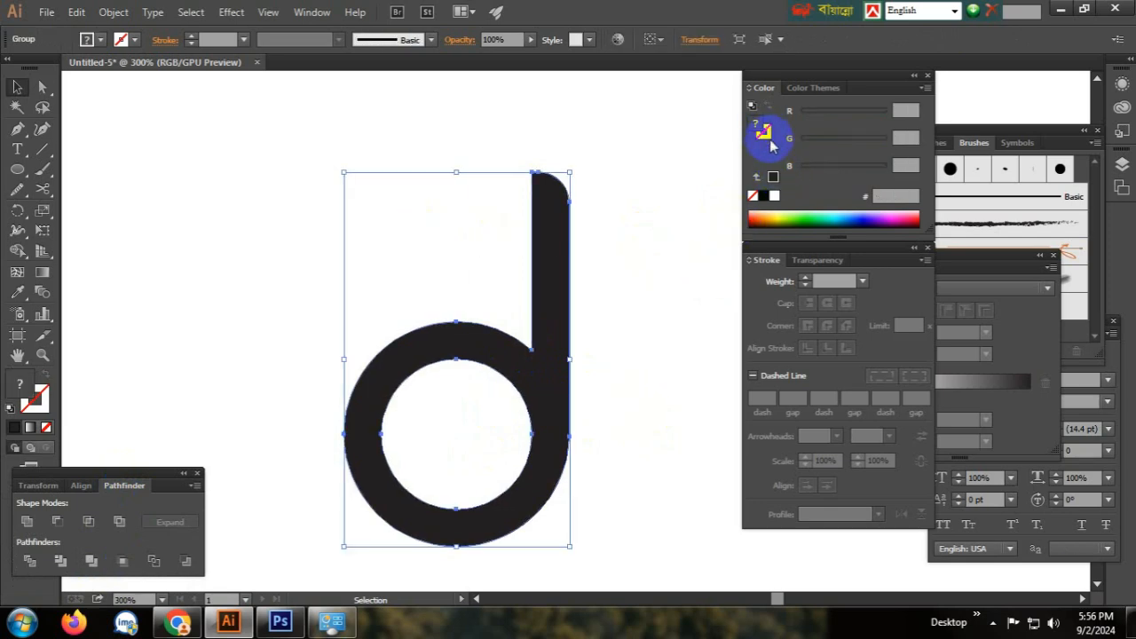
{"action": "left_click", "coordinate": [774, 178]}
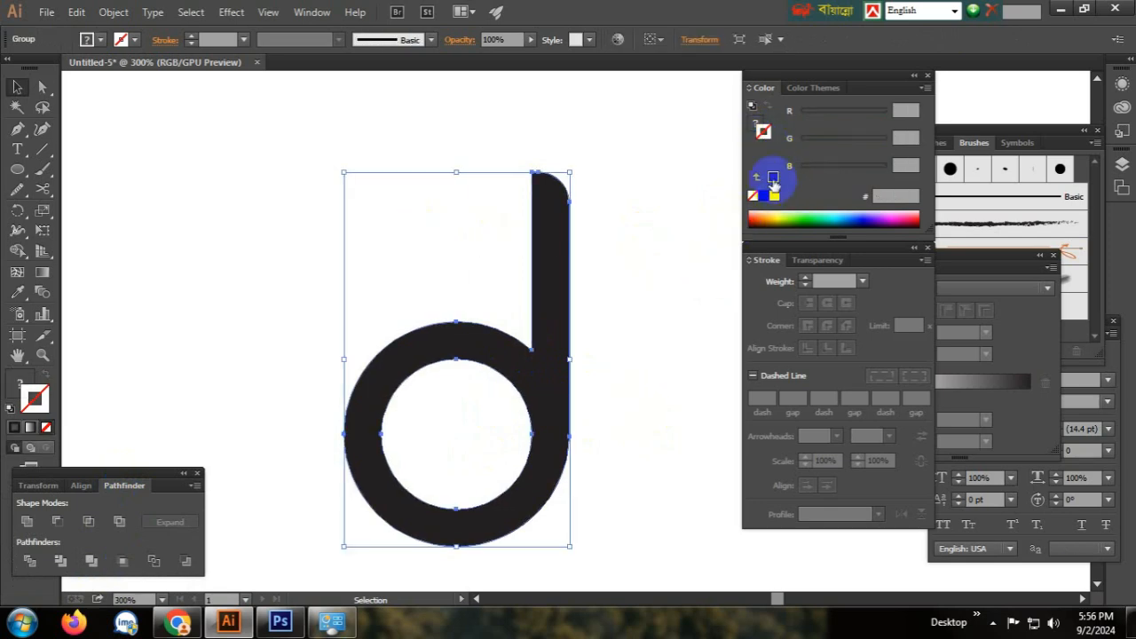
{"action": "left_click", "coordinate": [774, 178]}
{"action": "left_click", "coordinate": [756, 122]}
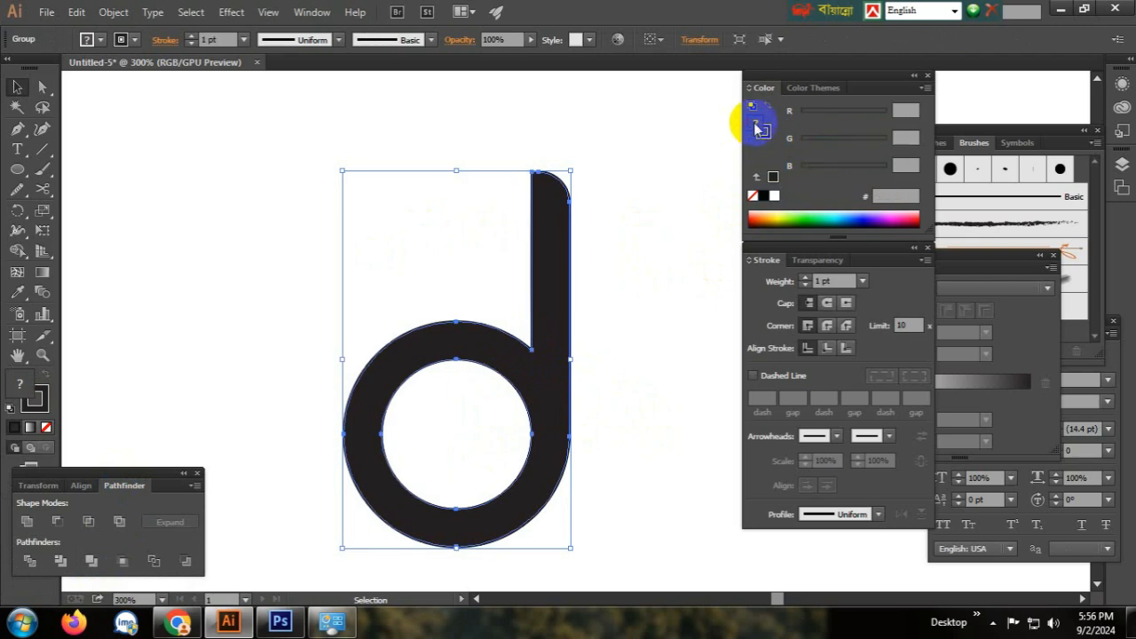
{"action": "left_click", "coordinate": [753, 195]}
{"action": "left_click", "coordinate": [598, 293]}
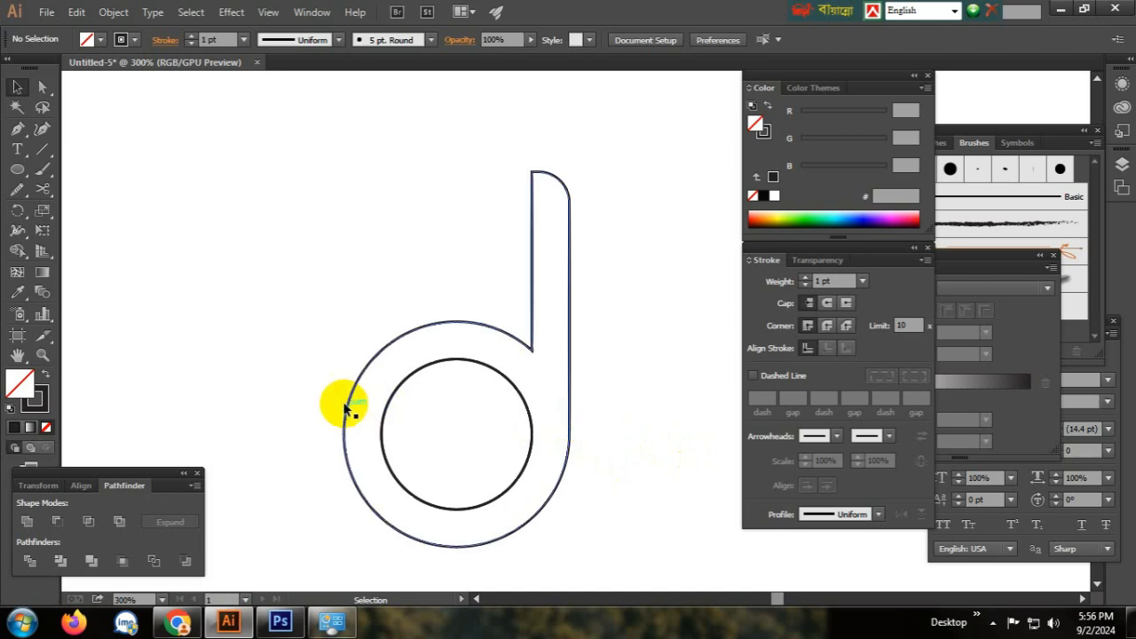
Draw a circle slightly smaller than the ring's outer edge, overlapping the ring and the base of the stem
{"action": "left_click", "coordinate": [34, 187]}
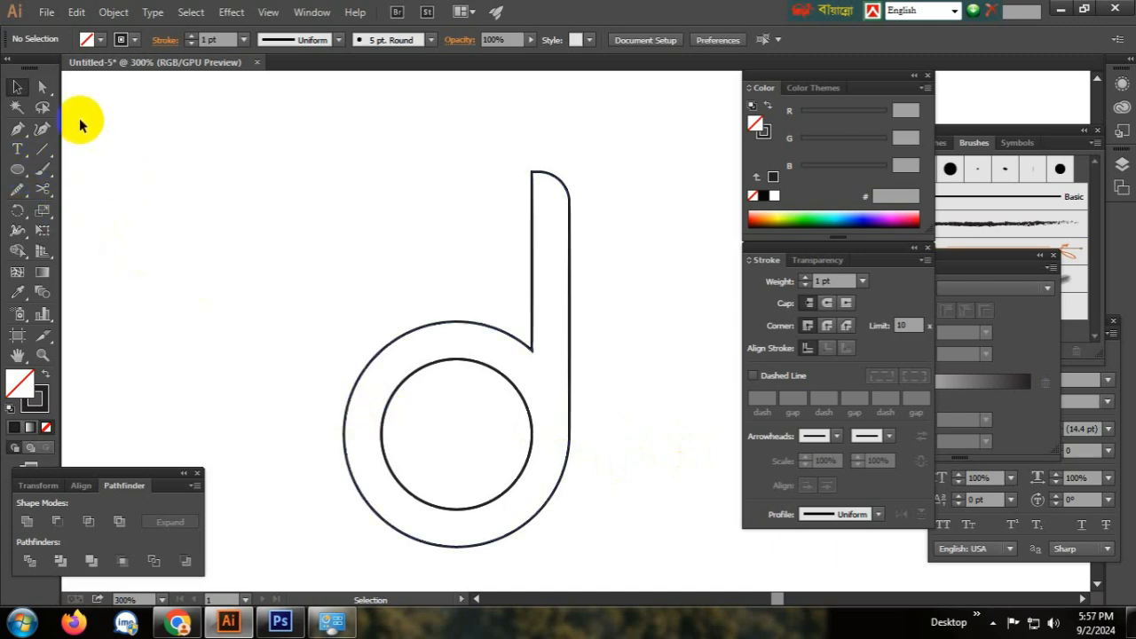
{"action": "left_click", "coordinate": [18, 86]}
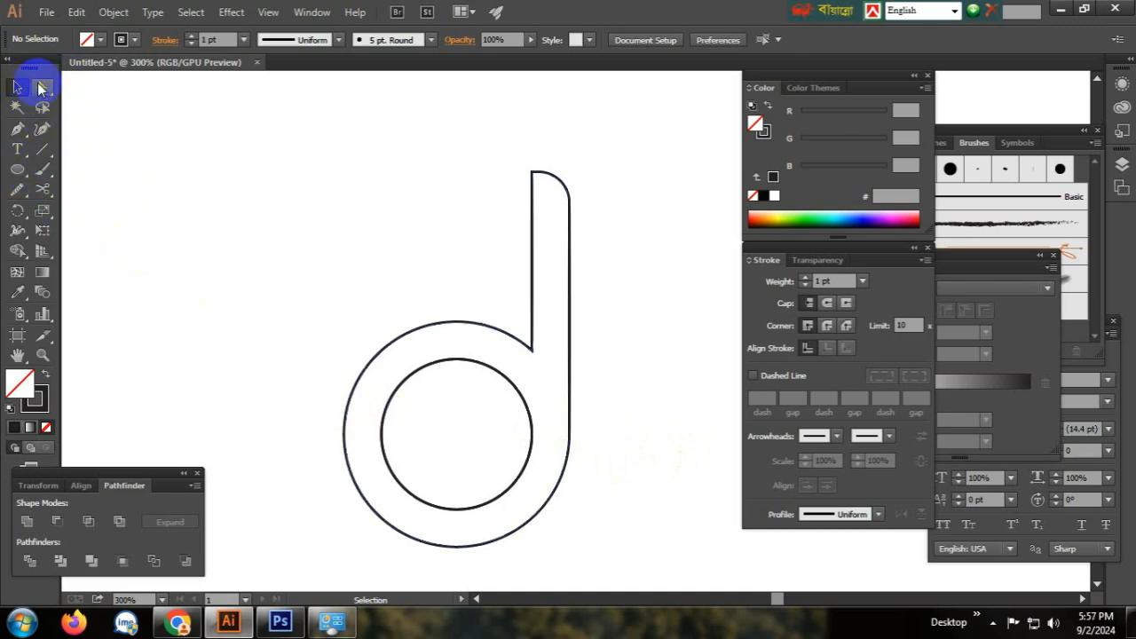
{"action": "left_click", "coordinate": [32, 130]}
{"action": "left_click", "coordinate": [30, 90]}
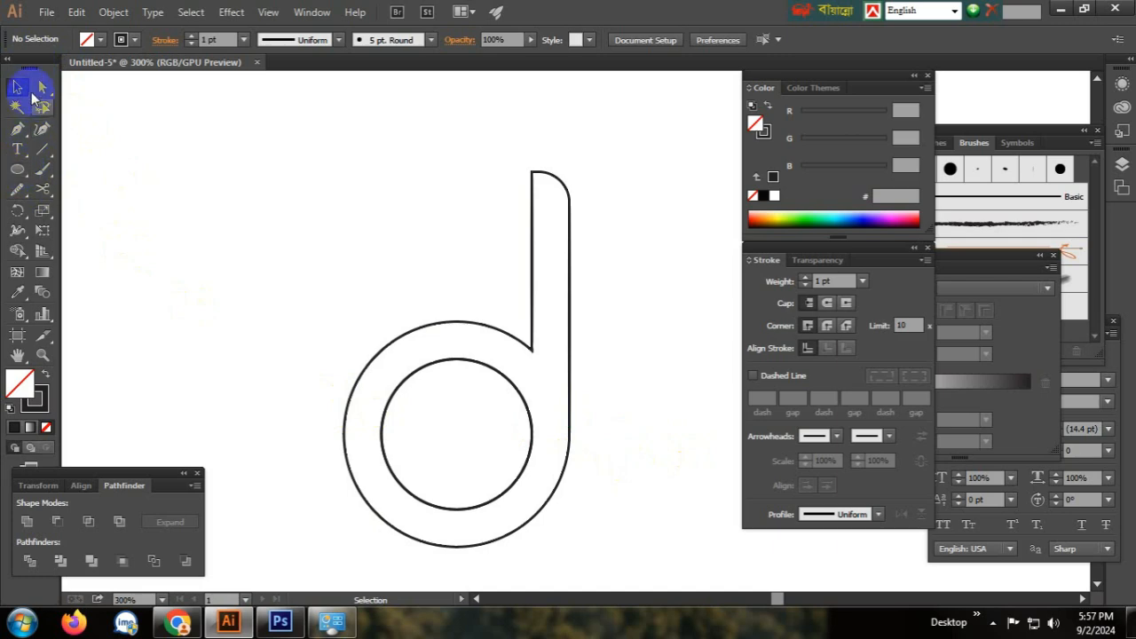
{"action": "left_click", "coordinate": [20, 170]}
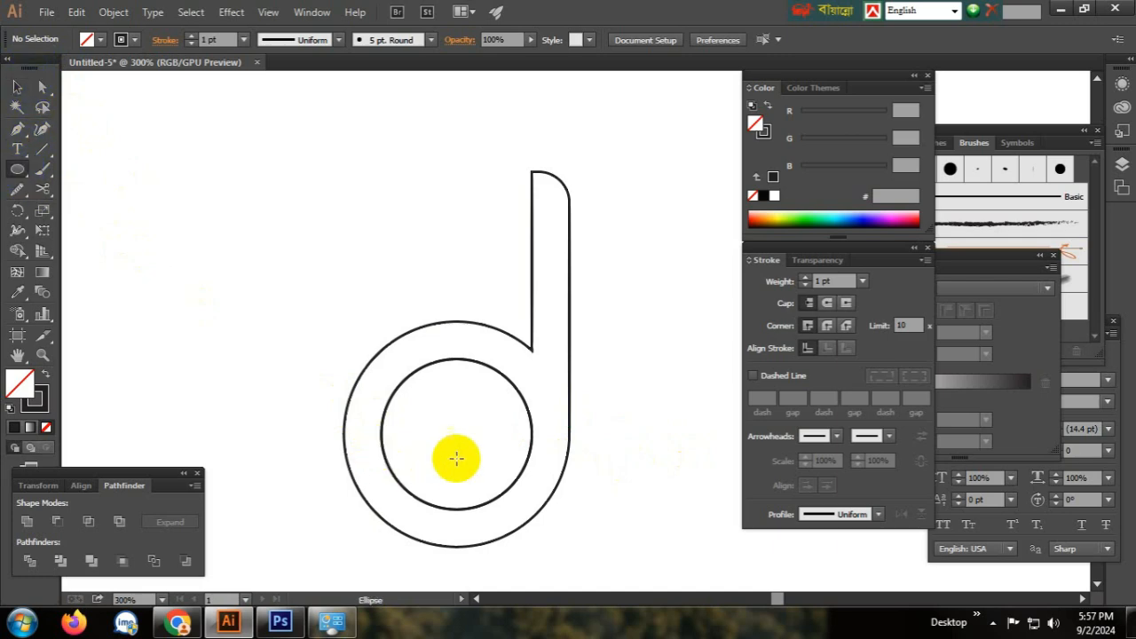
{"action": "left_click_drag", "start_coordinate": [490, 417], "coordinate": [596, 513]}
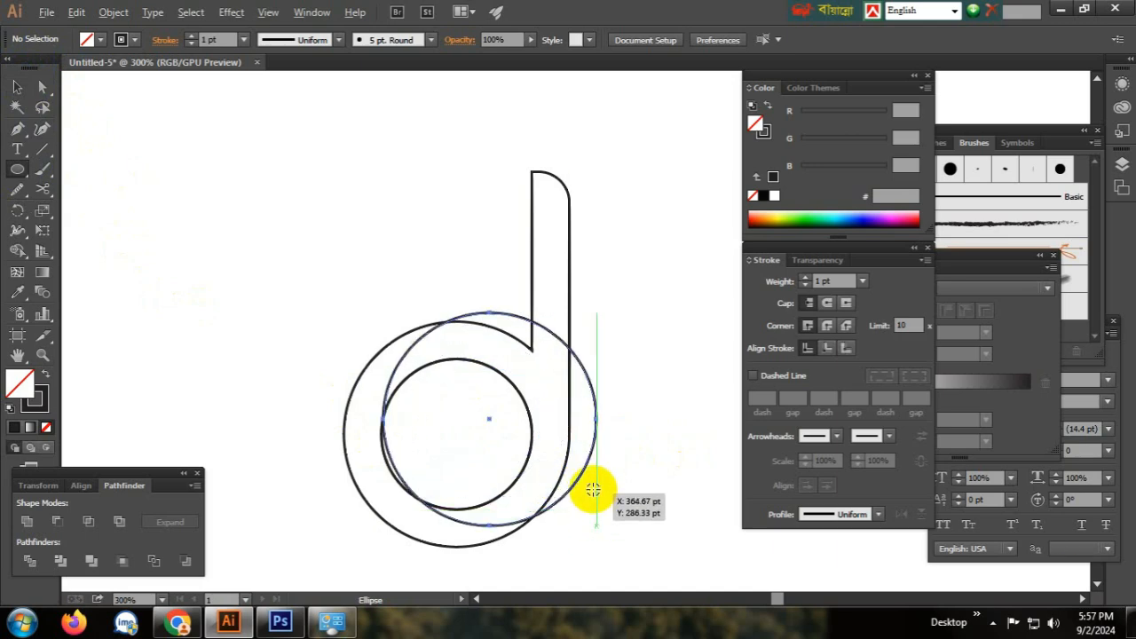
Move the new circle so its left edge meets the left edge of the ring's inner circle
{"action": "key", "text": "v"}
{"action": "scroll", "coordinate": [426, 468], "scroll_direction": "up", "scroll_amount": 3}
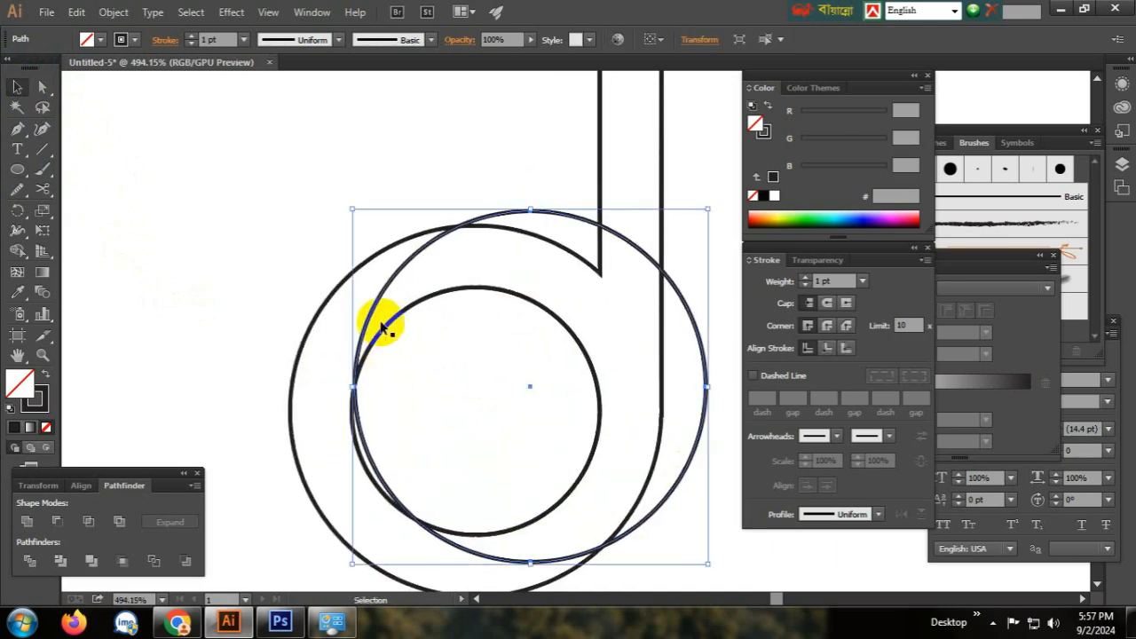
{"action": "left_click_drag", "start_coordinate": [374, 318], "coordinate": [347, 356]}
{"action": "scroll", "coordinate": [390, 382], "scroll_direction": "up", "scroll_amount": 3}
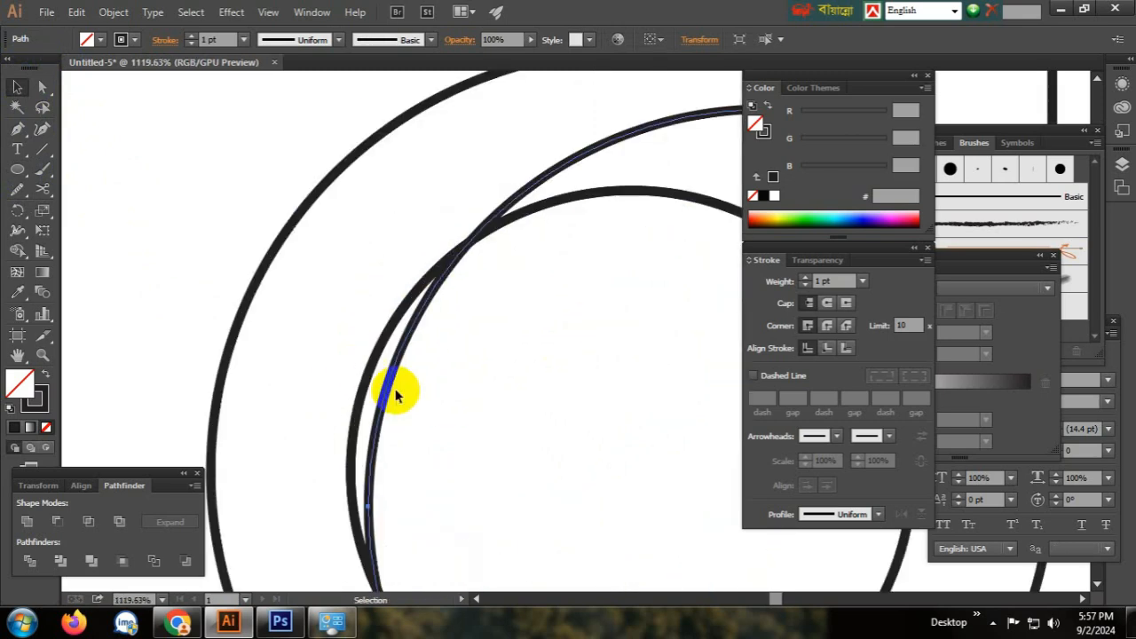
{"action": "left_click_drag", "start_coordinate": [383, 388], "coordinate": [360, 380]}
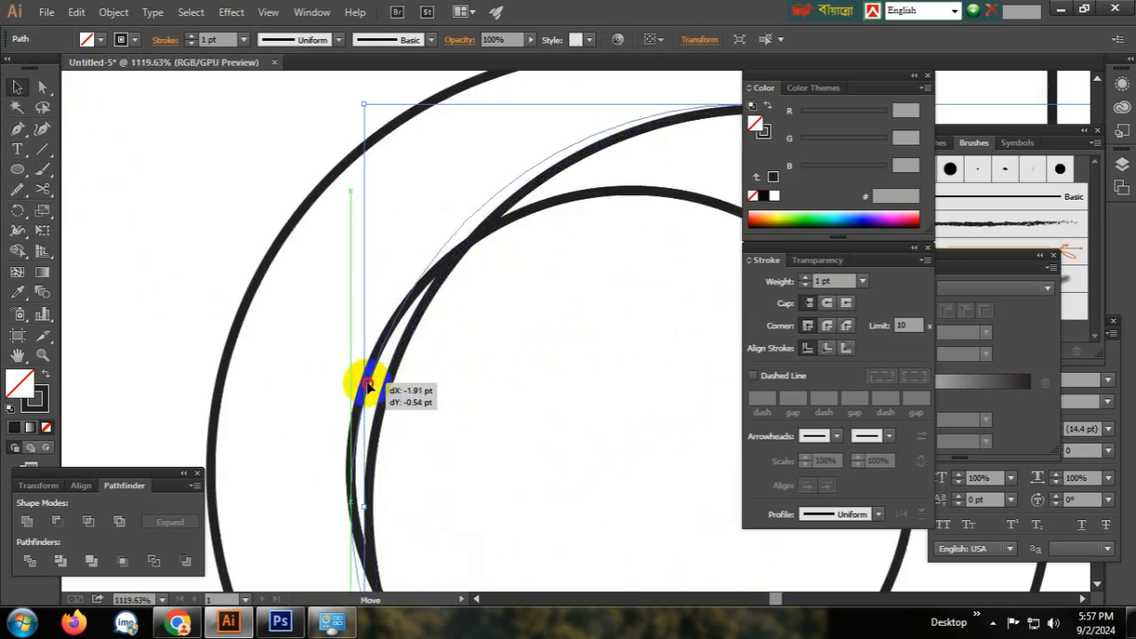
{"action": "scroll", "coordinate": [513, 458], "scroll_direction": "down", "scroll_amount": 2}
{"action": "scroll", "coordinate": [513, 458], "scroll_direction": "down", "scroll_amount": 2}
{"action": "scroll", "coordinate": [406, 450], "scroll_direction": "down", "scroll_amount": 1}
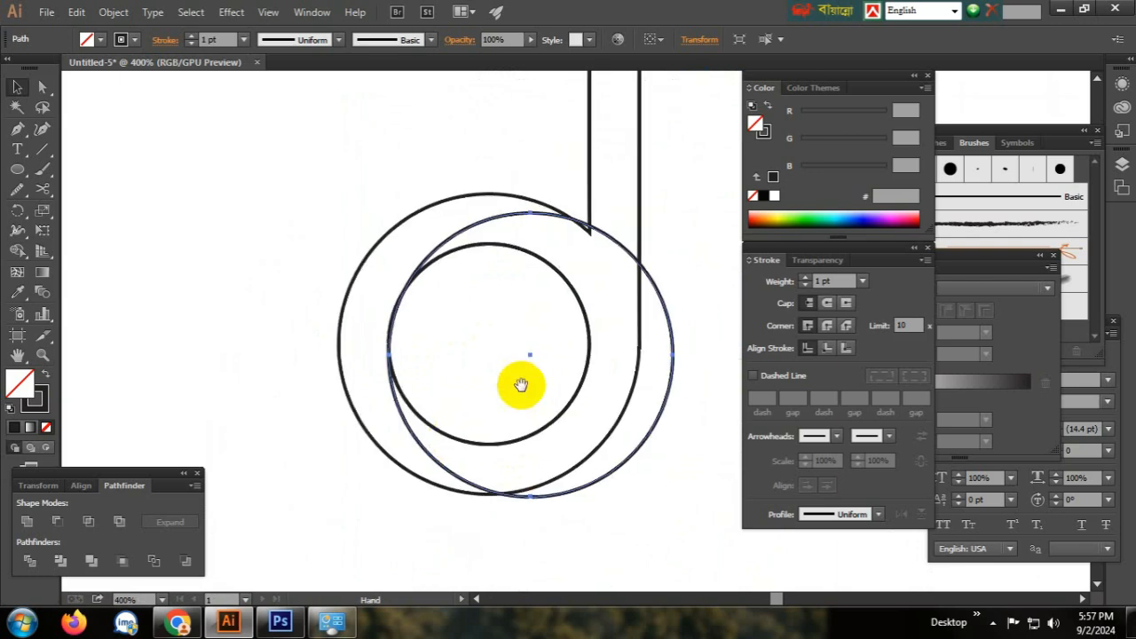
{"action": "scroll", "coordinate": [520, 380], "scroll_direction": "up", "scroll_amount": 1}
{"action": "left_click", "coordinate": [697, 410]}
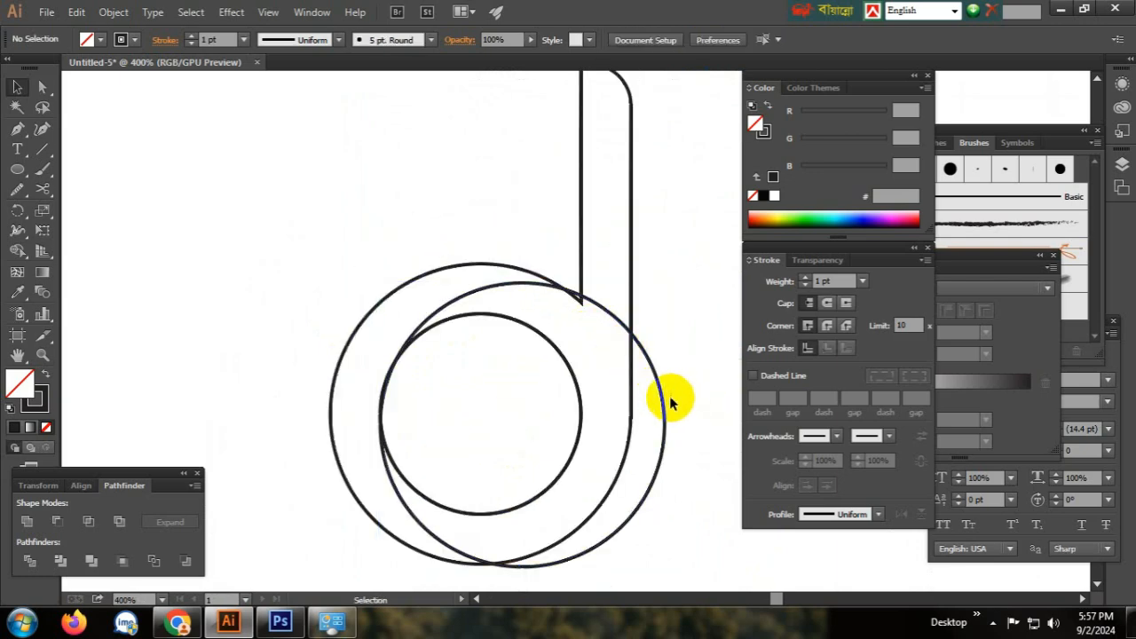
Duplicate the new circle leftward so the copy's right edge meets the right edge of the ring's inner circle
{"action": "mouse_move", "coordinate": [662, 401]}
{"action": "left_mouse_down"}
{"action": "mouse_move", "coordinate": [563, 400]}
{"action": "mouse_move", "coordinate": [580, 402]}
{"action": "left_mouse_up"}
{"action": "scroll", "coordinate": [568, 417], "scroll_direction": "up", "scroll_amount": 3}
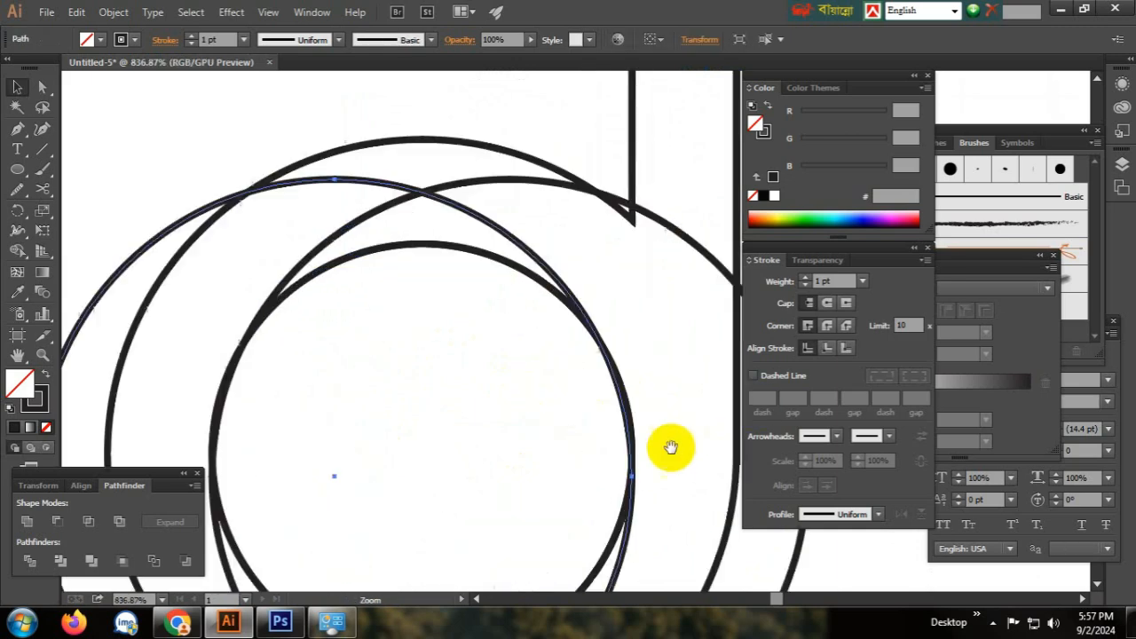
{"action": "scroll", "coordinate": [589, 388], "scroll_direction": "up", "scroll_amount": 2}
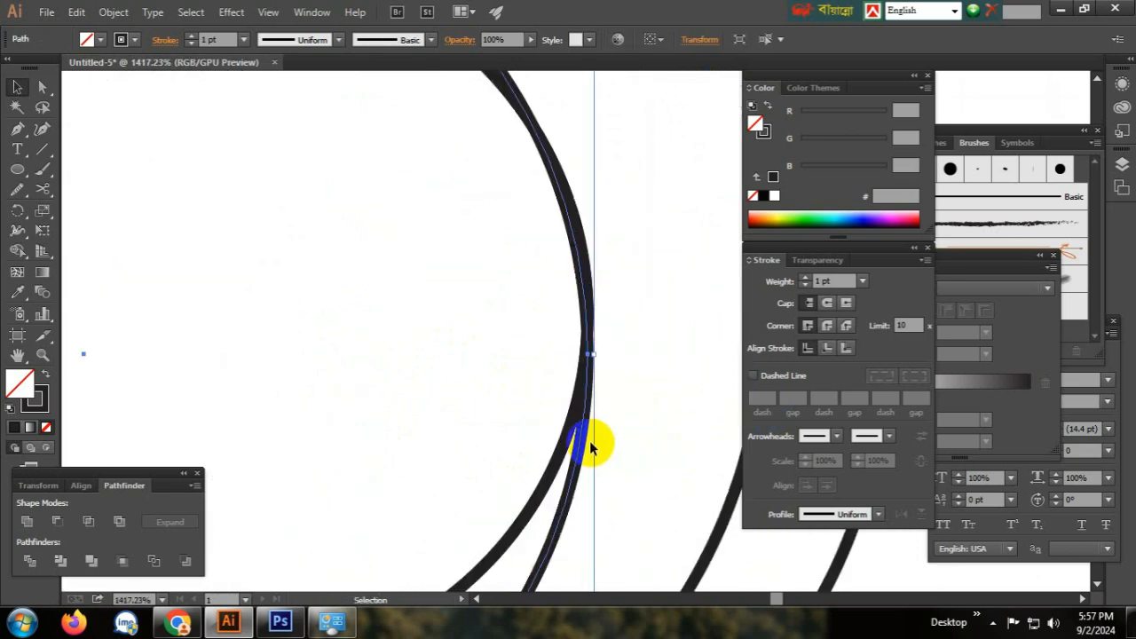
Fine-align the copied circle's right edge with the inner circle in outline view, then return to preview and deselect
{"action": "key", "text": "ctrl+y"}
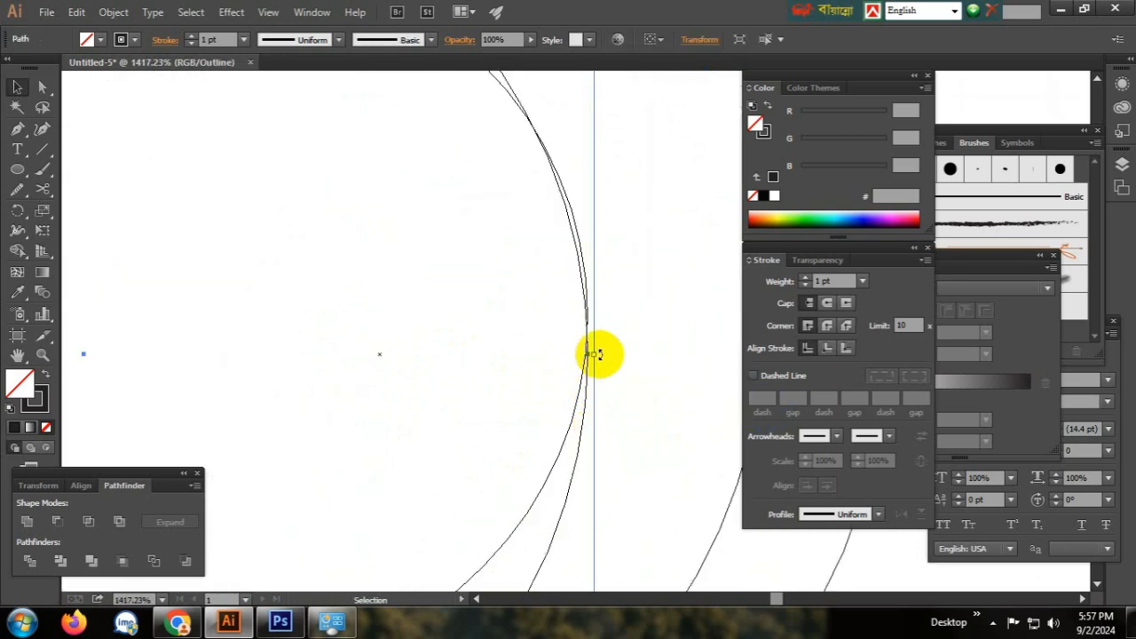
{"action": "mouse_move", "coordinate": [589, 373]}
{"action": "left_mouse_down"}
{"action": "mouse_move", "coordinate": [558, 381]}
{"action": "mouse_move", "coordinate": [591, 373]}
{"action": "left_mouse_up"}
{"action": "key", "text": "ctrl+minus"}
{"action": "key", "text": "ctrl+minus"}
{"action": "key", "text": "ctrl+minus"}
{"action": "key", "text": "ctrl+minus"}
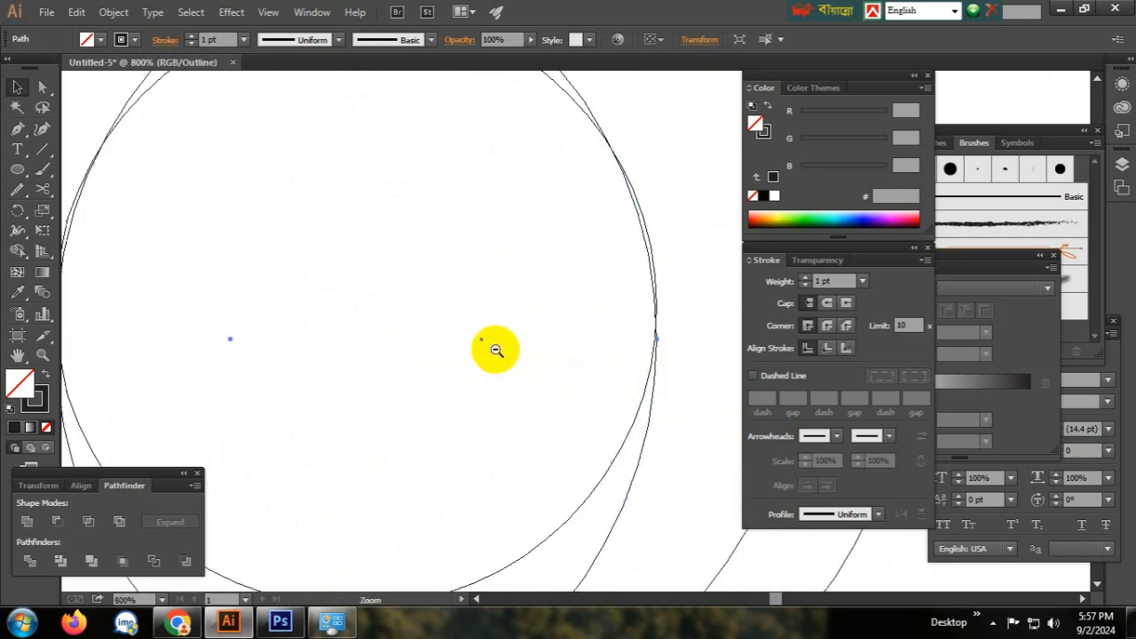
{"action": "key", "text": "ctrl+y"}
{"action": "scroll", "coordinate": [556, 396], "scroll_direction": "down", "scroll_amount": 1}
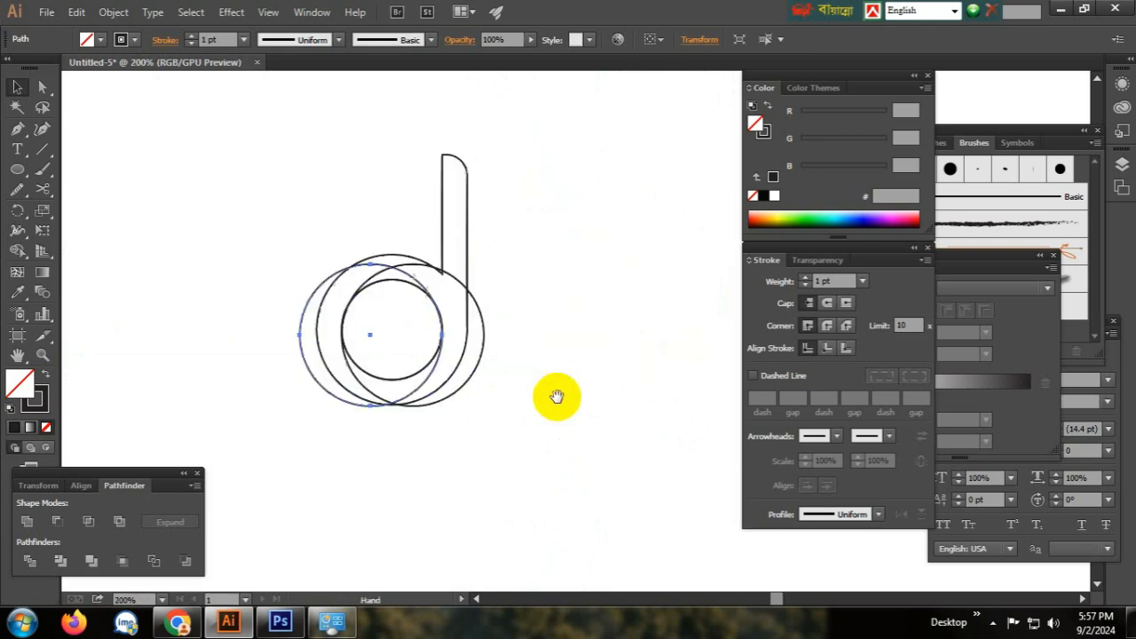
{"action": "left_click", "coordinate": [553, 405]}
{"action": "scroll", "coordinate": [507, 367], "scroll_direction": "up", "scroll_amount": 1}
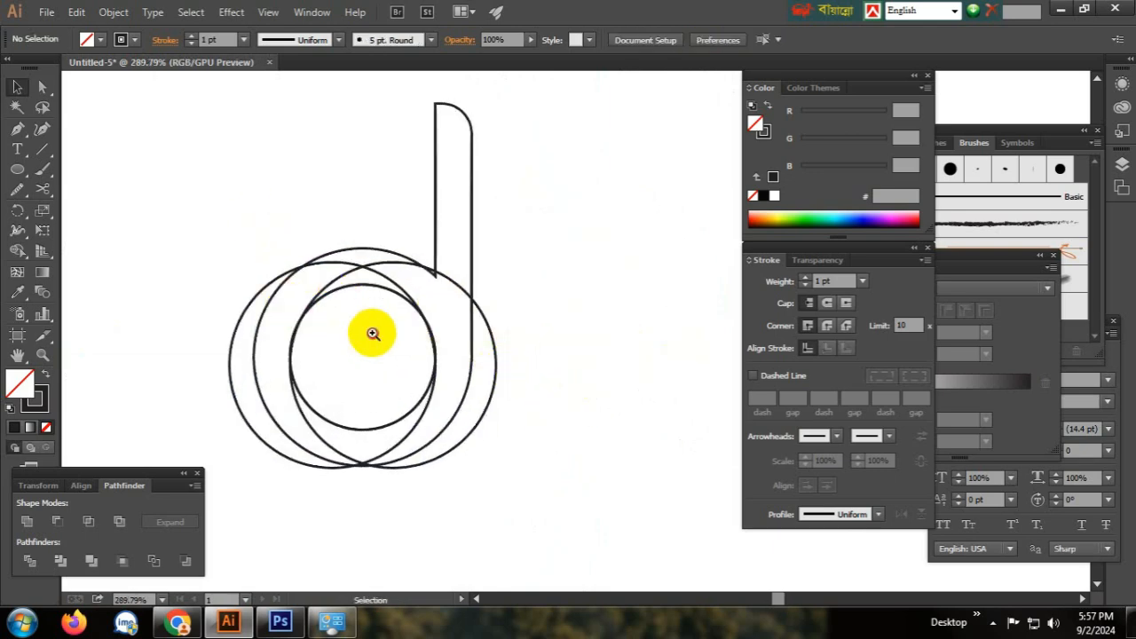
Select the ring, stem and both overlay circles, then remove the crescents outside the d shape with Shape Builder
{"action": "scroll", "coordinate": [373, 334], "scroll_direction": "up", "scroll_amount": 1}
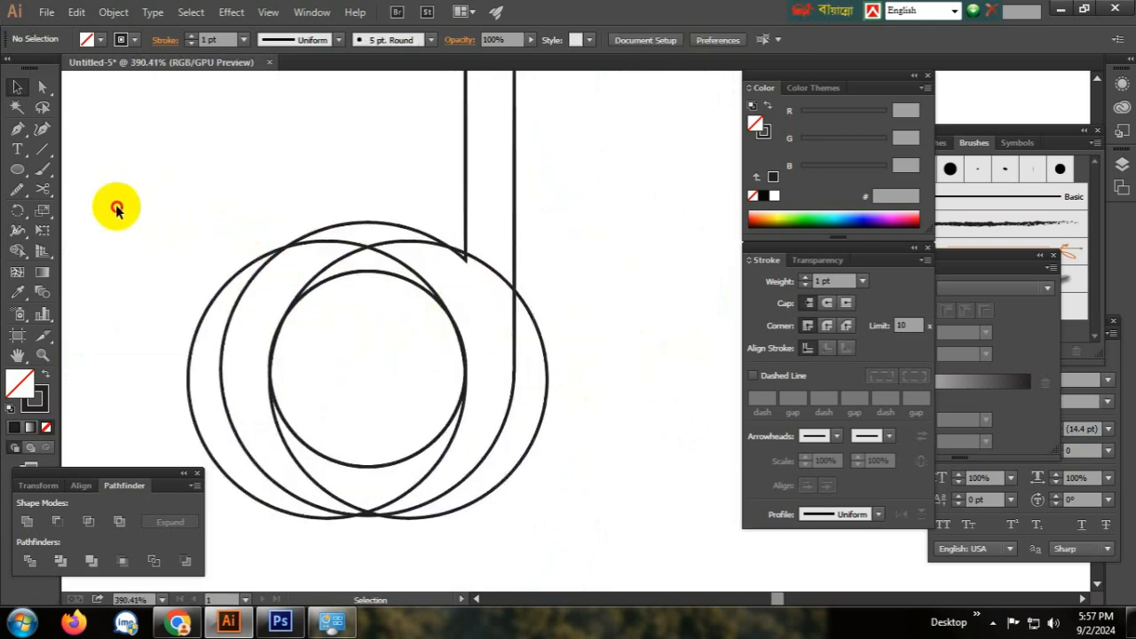
{"action": "left_click_drag", "start_coordinate": [117, 200], "coordinate": [569, 535]}
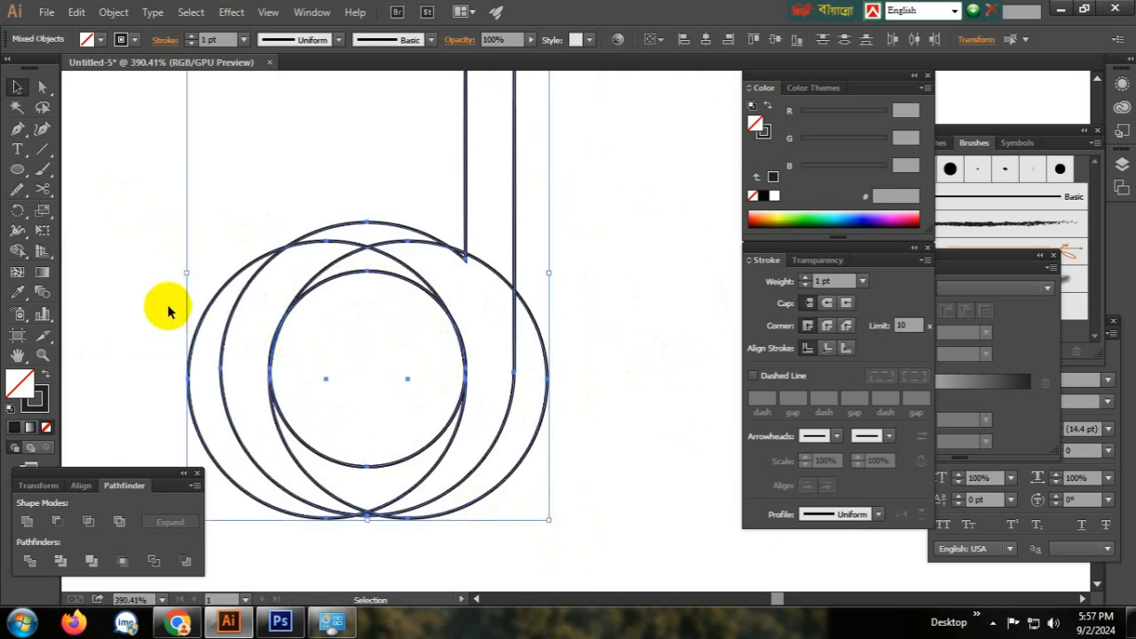
{"action": "left_click", "coordinate": [40, 71]}
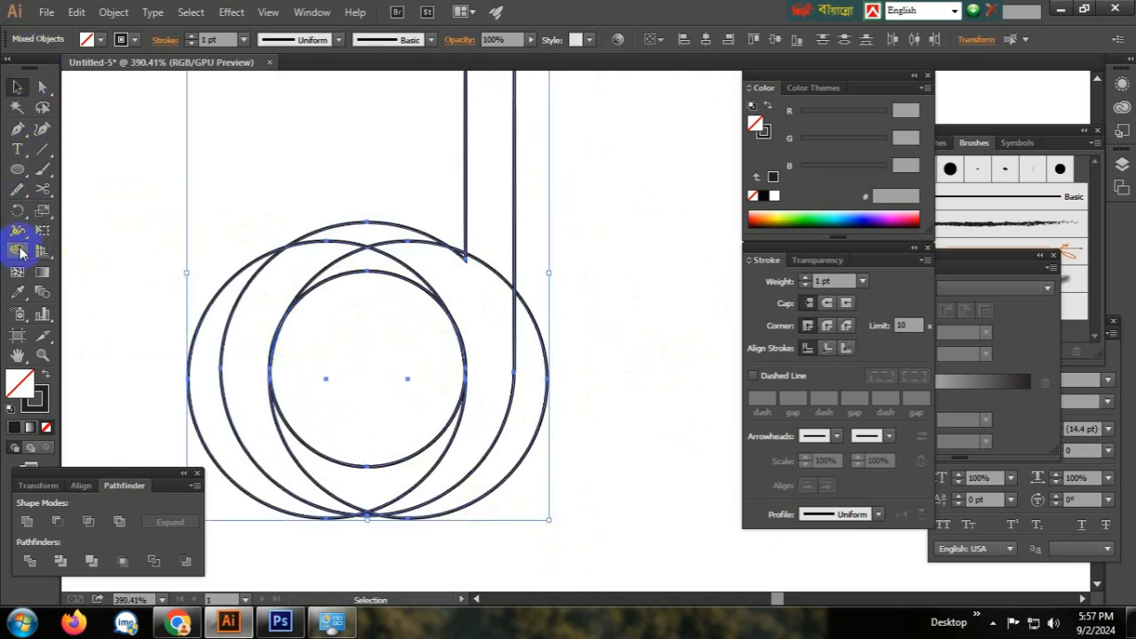
{"action": "left_click", "coordinate": [19, 251]}
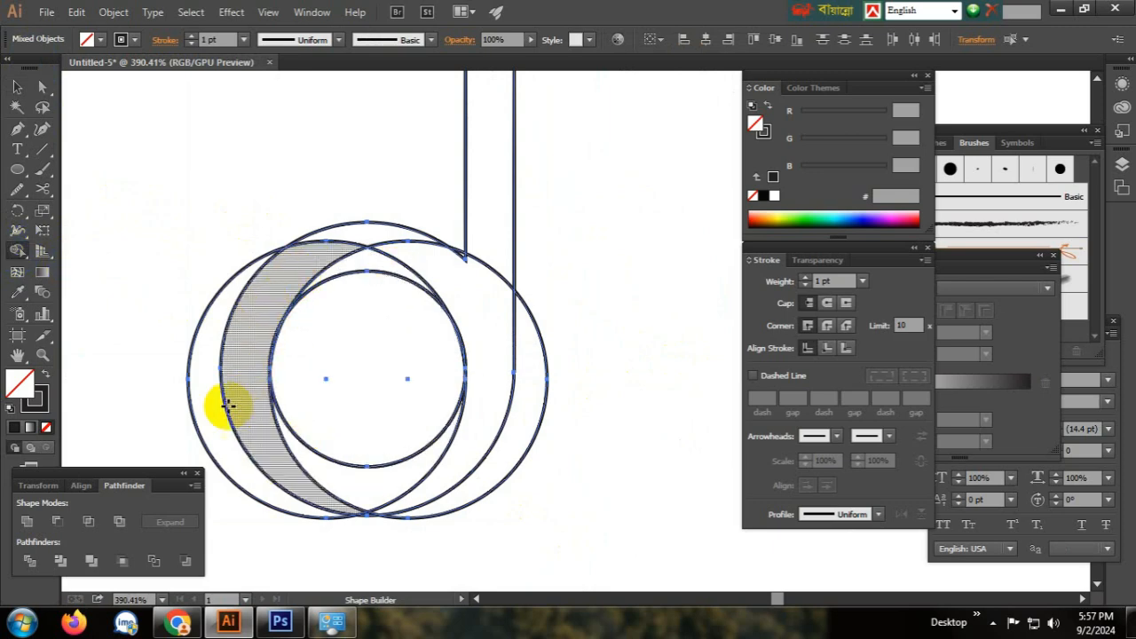
{"action": "left_click", "coordinate": [194, 392], "text": "alt"}
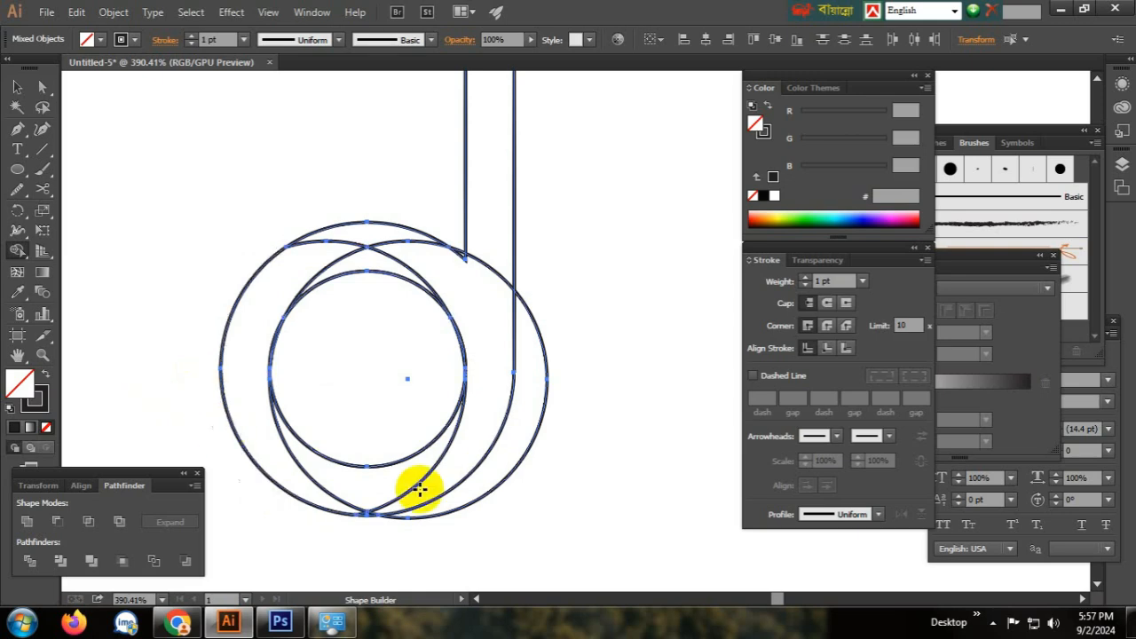
{"action": "left_click", "coordinate": [472, 497], "text": "alt"}
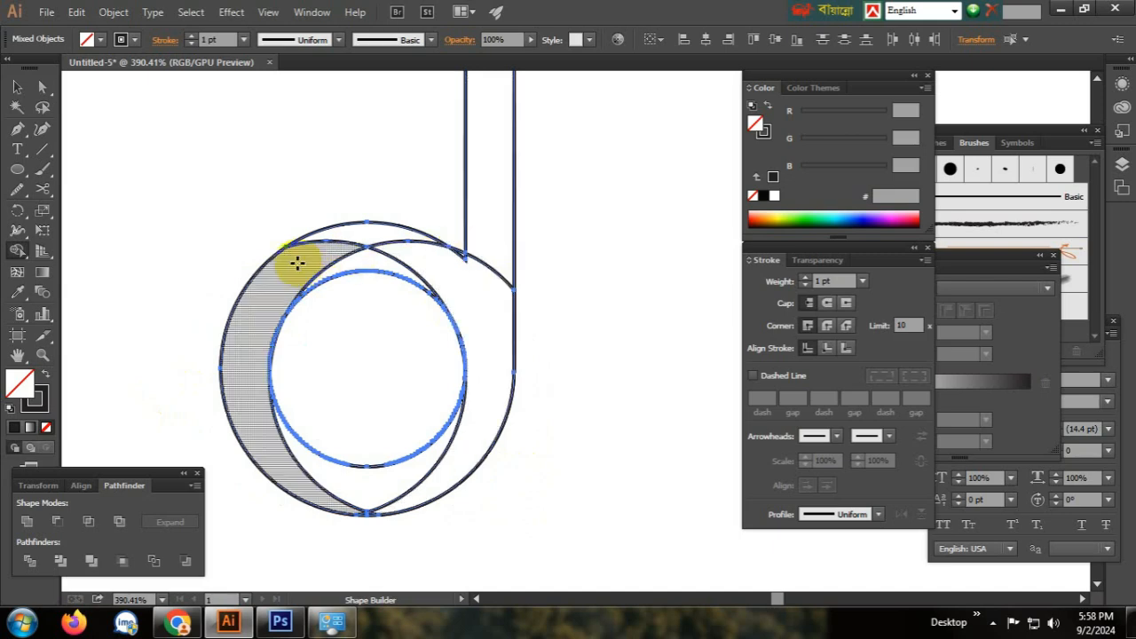
Merge the ring's regions with Shape Builder into an outer-left crescent and a d body joined to the stem
{"action": "left_click_drag", "start_coordinate": [271, 292], "coordinate": [427, 482]}
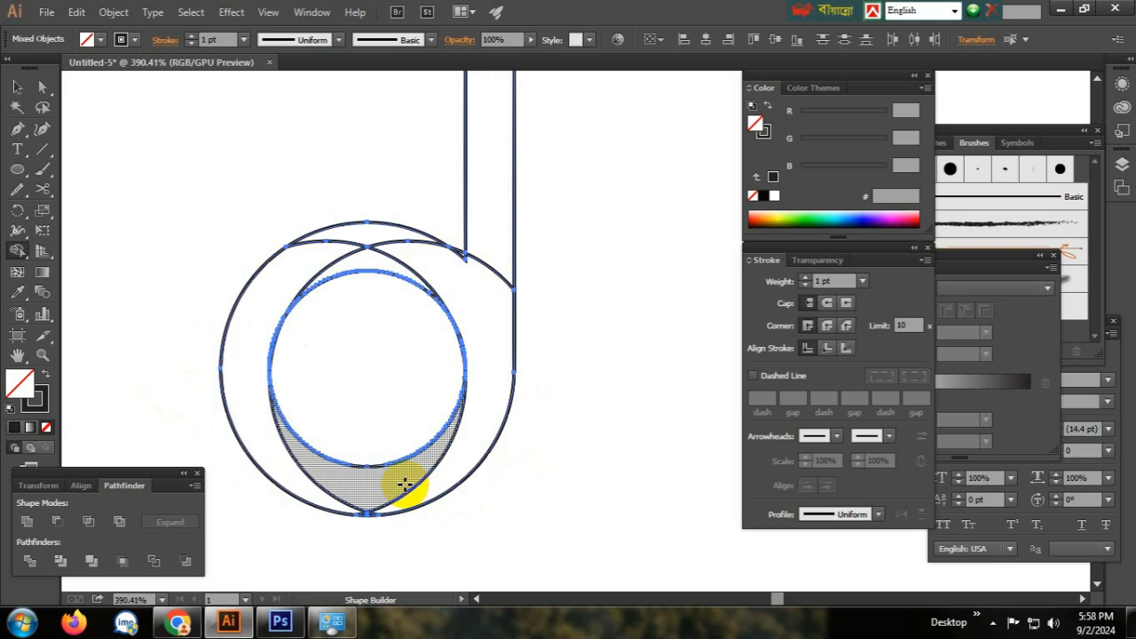
{"action": "left_click_drag", "start_coordinate": [315, 249], "coordinate": [363, 236]}
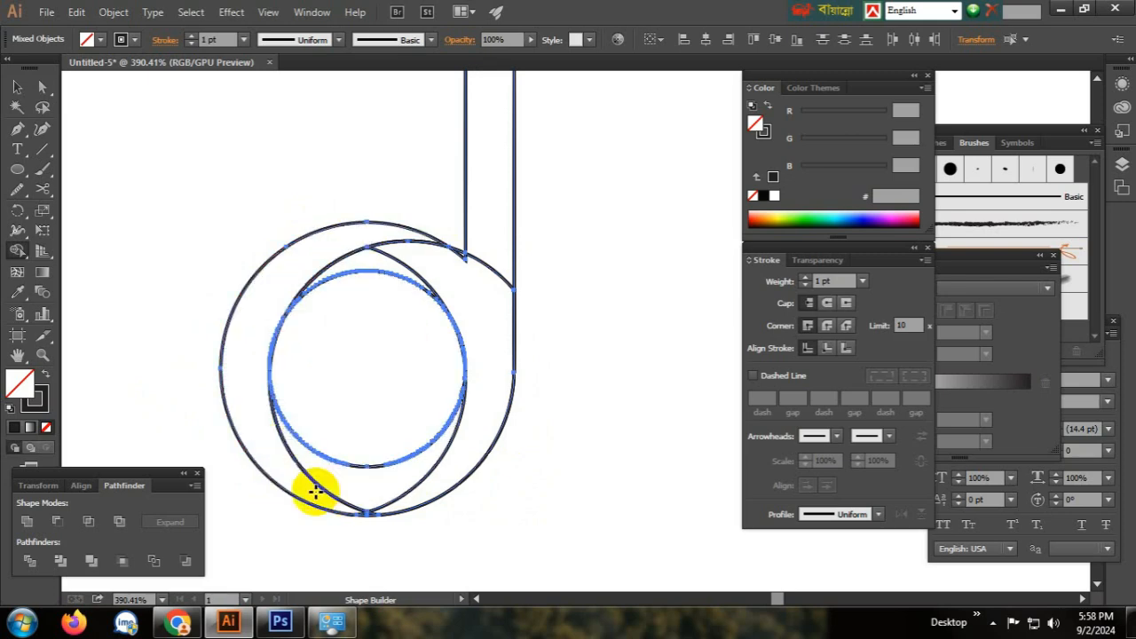
{"action": "mouse_move", "coordinate": [385, 489]}
{"action": "left_mouse_down"}
{"action": "mouse_move", "coordinate": [464, 459]}
{"action": "mouse_move", "coordinate": [479, 316]}
{"action": "mouse_move", "coordinate": [406, 254]}
{"action": "mouse_move", "coordinate": [380, 257]}
{"action": "left_mouse_up"}
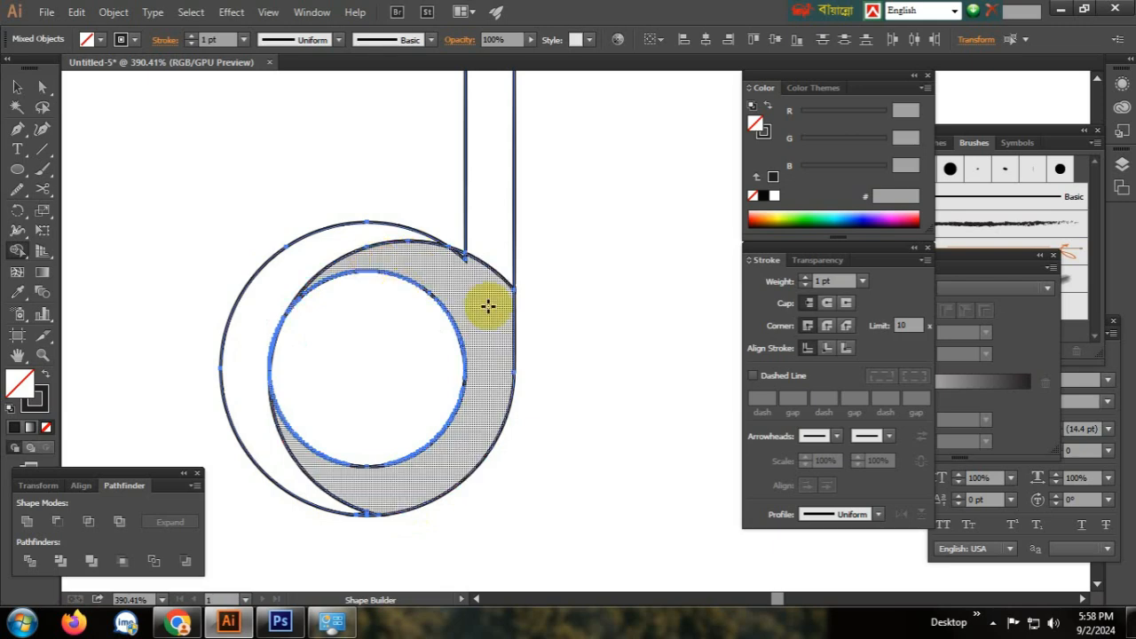
{"action": "mouse_move", "coordinate": [482, 254]}
{"action": "left_mouse_down"}
{"action": "mouse_move", "coordinate": [482, 287]}
{"action": "mouse_move", "coordinate": [495, 292]}
{"action": "left_mouse_up"}
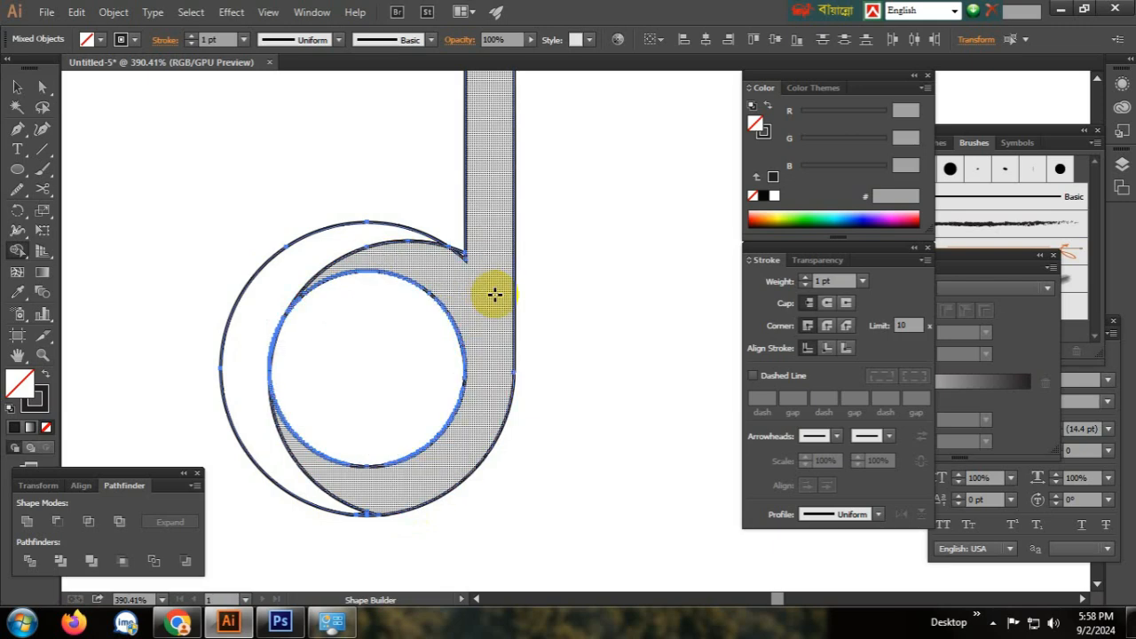
Remove the tiny leftover piece at the notch where the ring meets the stem, then deselect the artwork
{"action": "left_click_drag", "start_coordinate": [473, 248], "coordinate": [623, 317]}
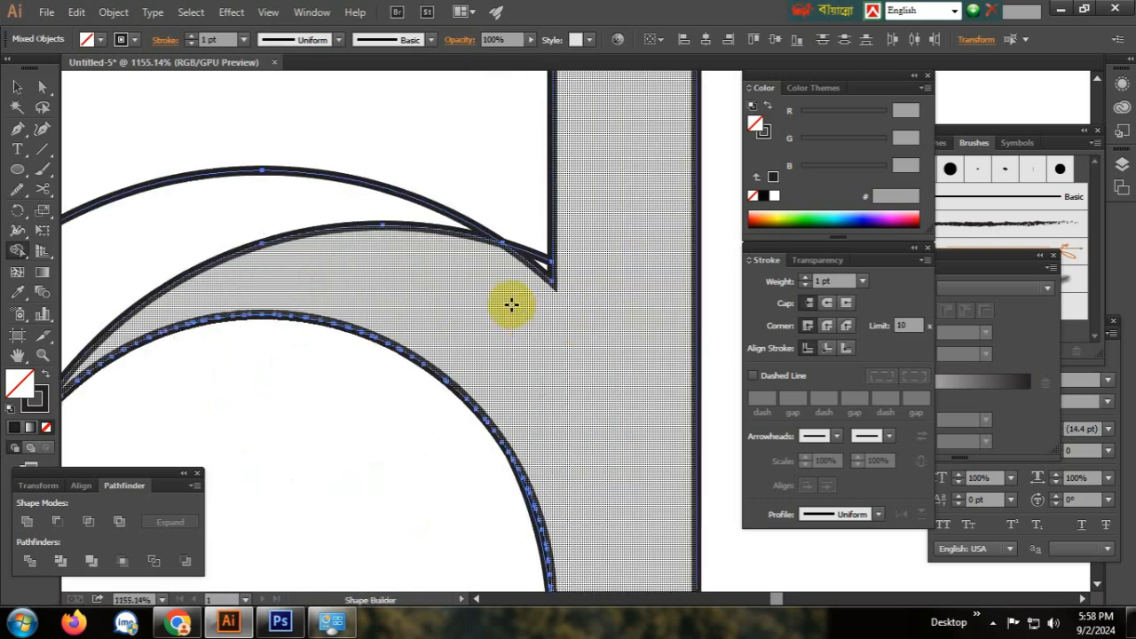
{"action": "left_click", "coordinate": [543, 264], "text": "alt"}
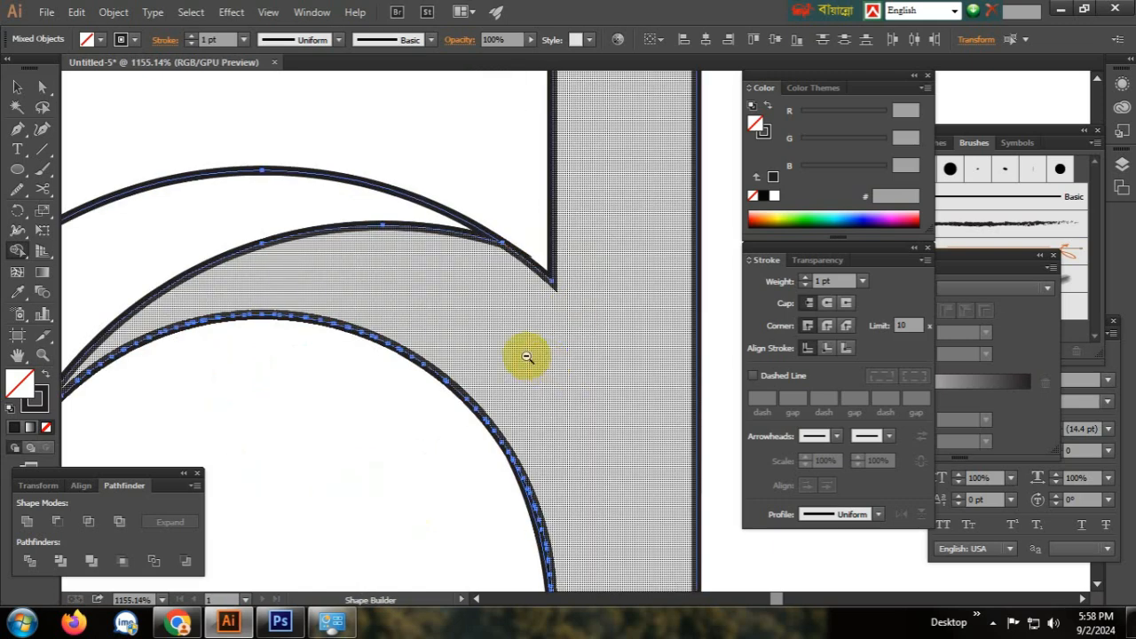
{"action": "left_click", "coordinate": [527, 357], "text": "ctrl+alt"}
{"action": "left_click", "coordinate": [527, 357], "text": "ctrl+alt"}
{"action": "left_click", "coordinate": [527, 357], "text": "ctrl+alt"}
{"action": "left_click", "coordinate": [527, 357], "text": "ctrl+alt"}
{"action": "left_click_drag", "start_coordinate": [627, 411], "coordinate": [472, 383]}
{"action": "key", "text": "v"}
{"action": "left_click", "coordinate": [580, 470]}
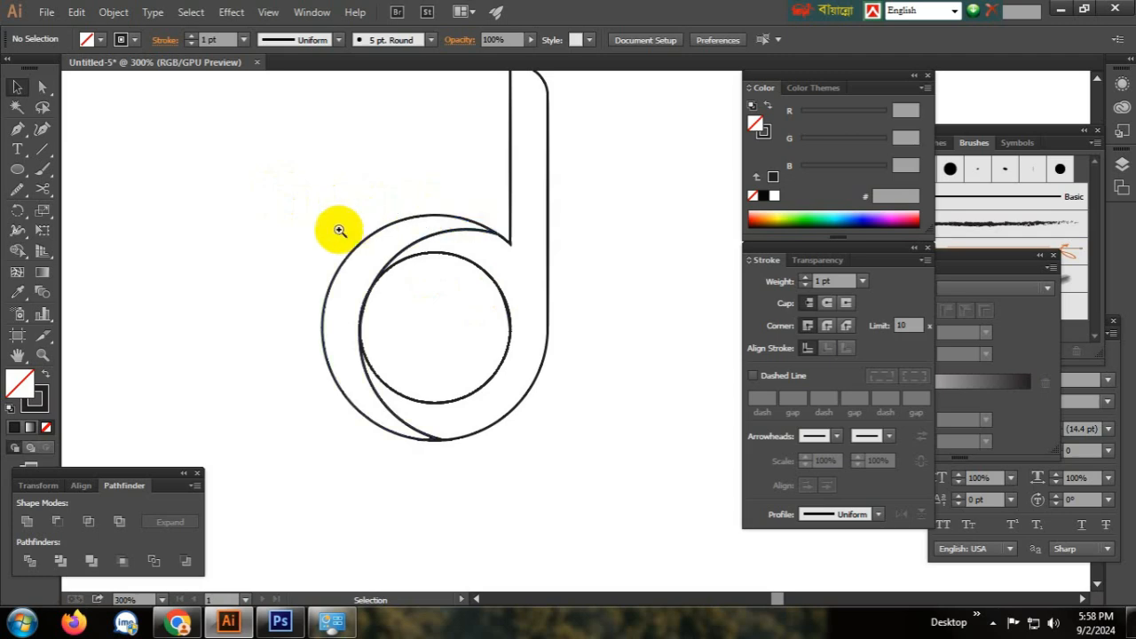
Switch to outline view and select all the artwork to work on the overlap between the crescent and inner circle
{"action": "mouse_move", "coordinate": [338, 228]}
{"action": "left_mouse_down"}
{"action": "mouse_move", "coordinate": [436, 262]}
{"action": "mouse_move", "coordinate": [431, 287]}
{"action": "mouse_move", "coordinate": [414, 246]}
{"action": "left_mouse_up"}
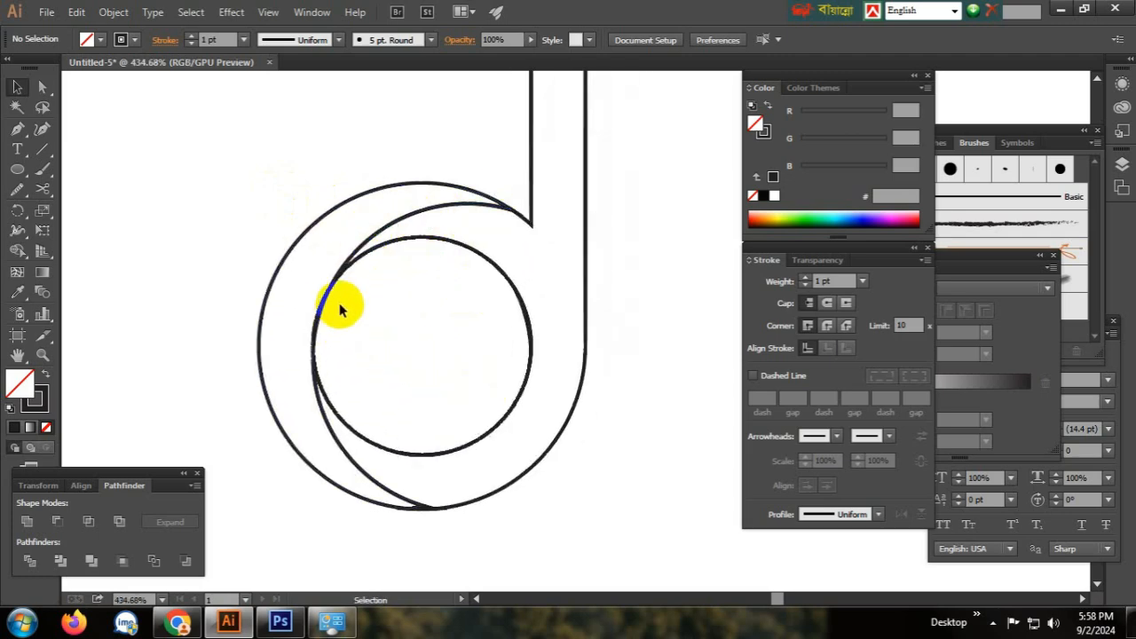
{"action": "key", "text": "ctrl+y"}
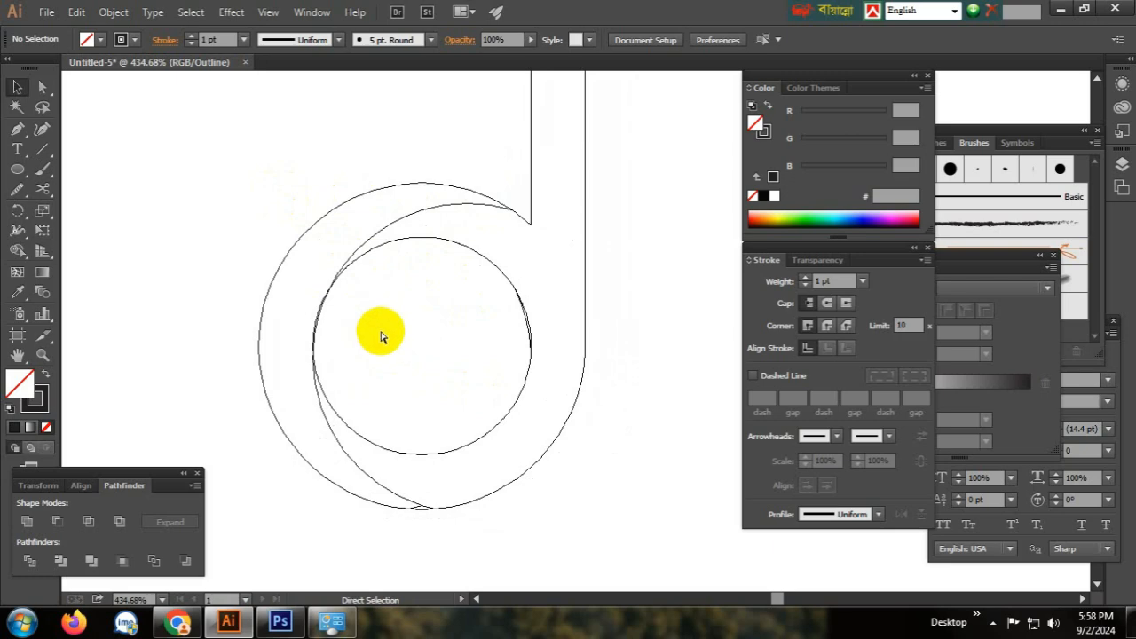
{"action": "scroll", "coordinate": [510, 346], "scroll_direction": "up", "scroll_amount": 3}
{"action": "scroll", "coordinate": [358, 340], "scroll_direction": "up", "scroll_amount": 2}
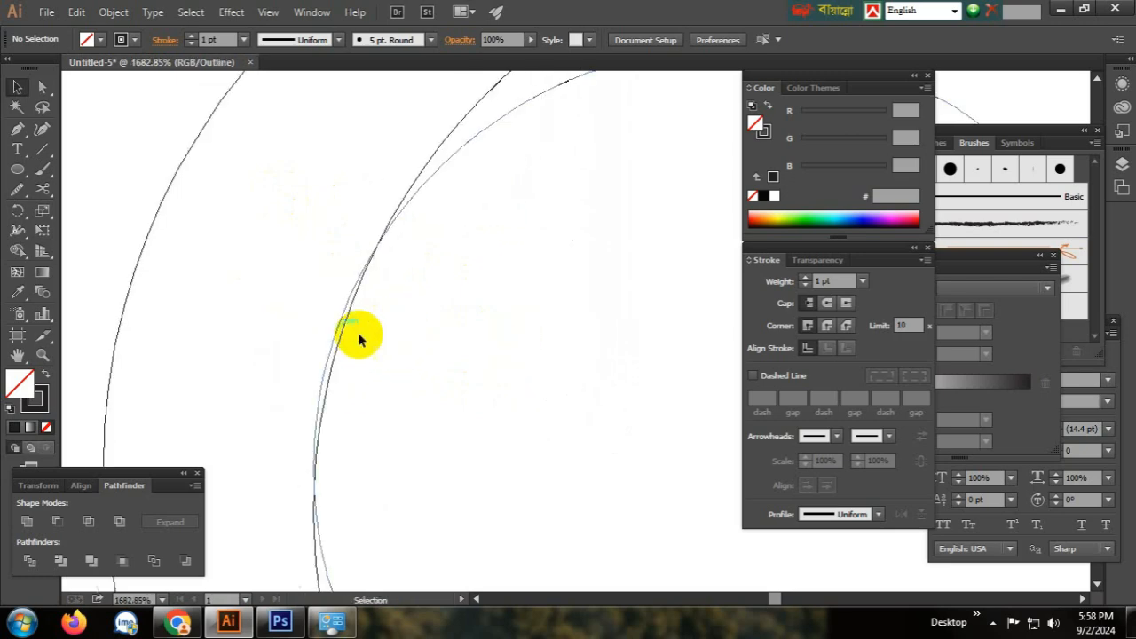
{"action": "key", "text": "ctrl"}
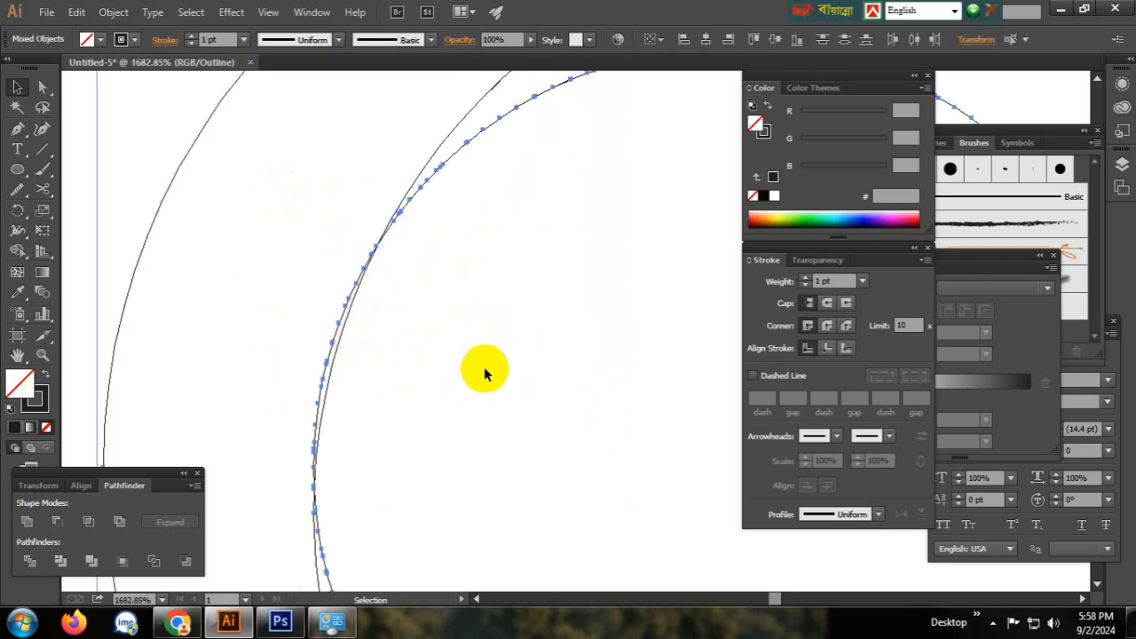
{"action": "key", "text": "ctrl+space"}
{"action": "scroll", "coordinate": [465, 337], "scroll_direction": "down", "scroll_amount": 6}
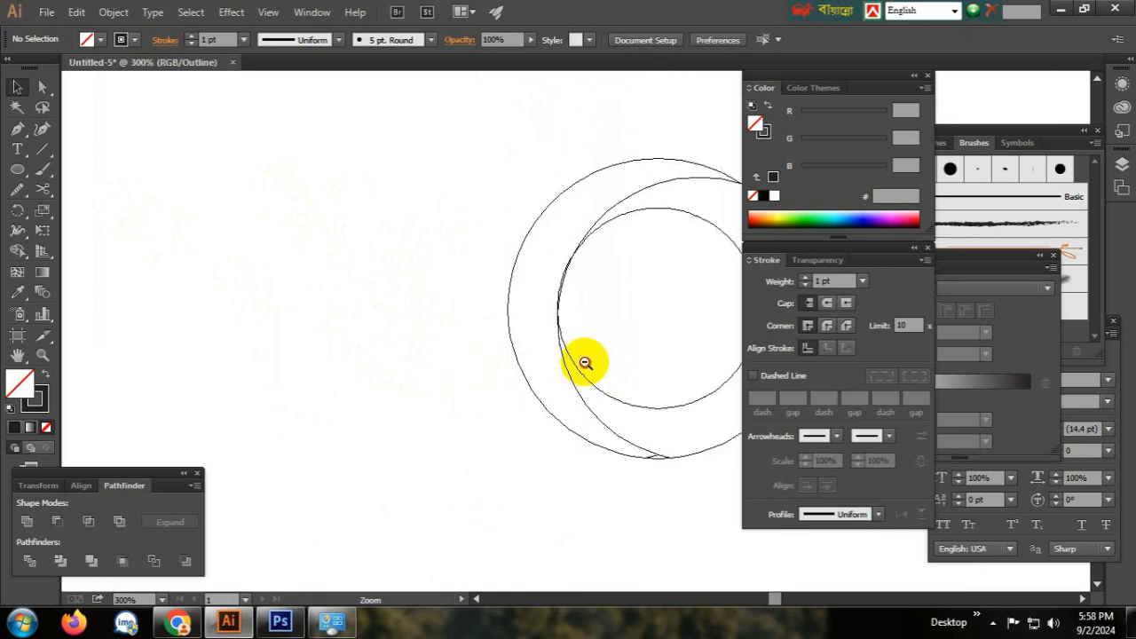
{"action": "key", "text": "ctrl+a"}
{"action": "left_click_drag", "start_coordinate": [747, 344], "coordinate": [809, 366]}
{"action": "left_click_drag", "start_coordinate": [151, 321], "coordinate": [568, 397]}
{"action": "left_click_drag", "start_coordinate": [391, 225], "coordinate": [706, 401]}
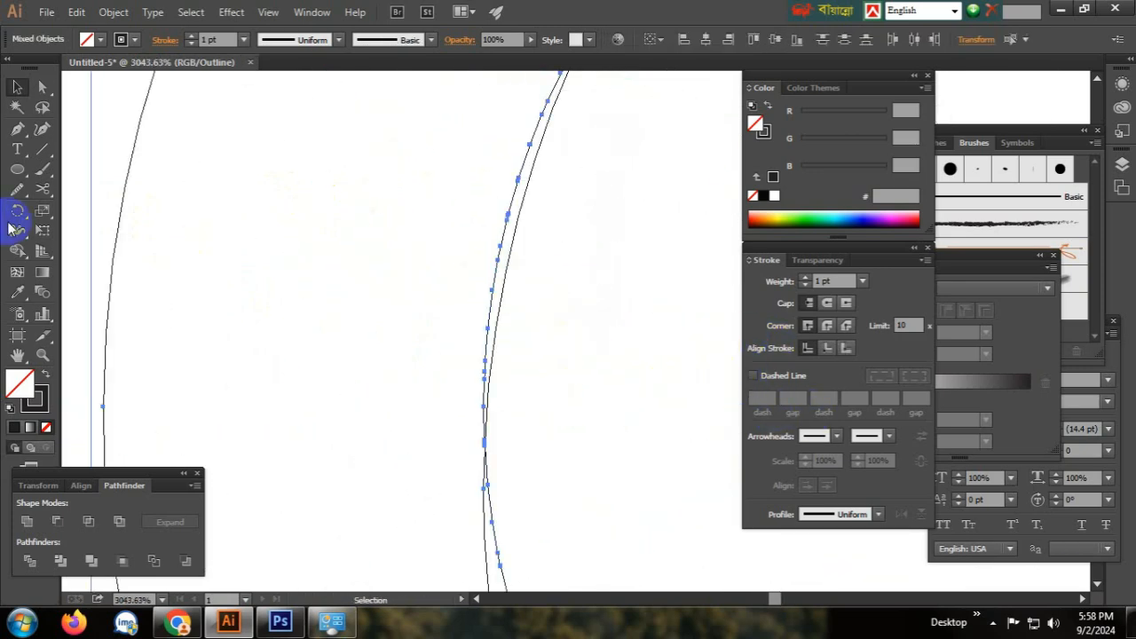
Merge the thin sliver beside the inner circle into the left crescent with Shape Builder, then deselect
{"action": "left_click", "coordinate": [30, 253]}
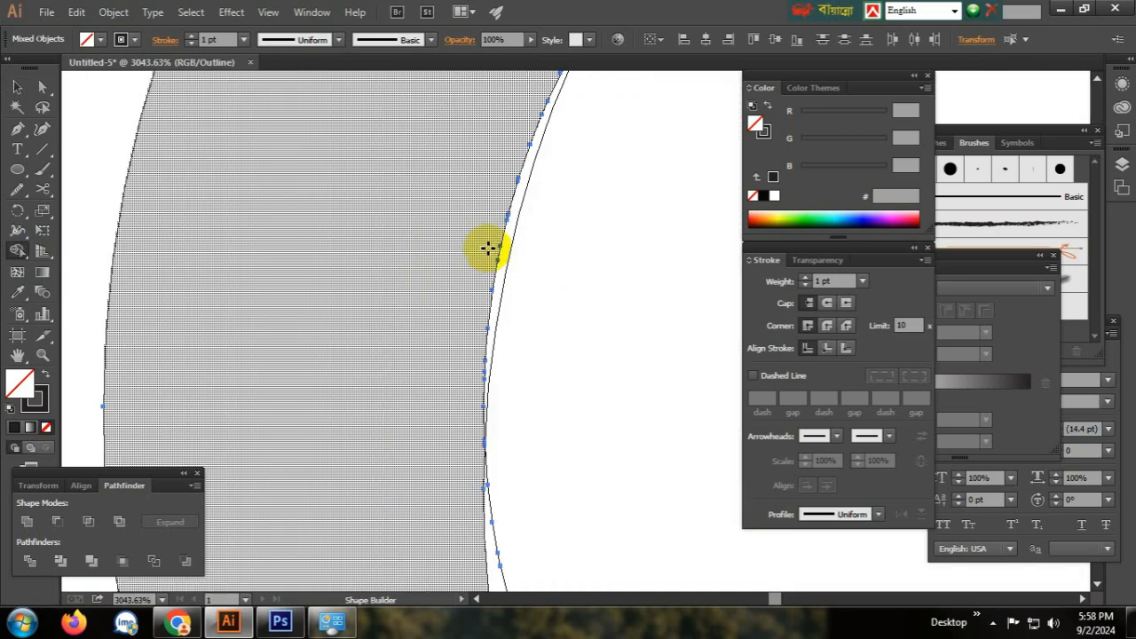
{"action": "left_click_drag", "start_coordinate": [488, 246], "coordinate": [506, 260]}
{"action": "left_click", "coordinate": [562, 354], "text": "alt"}
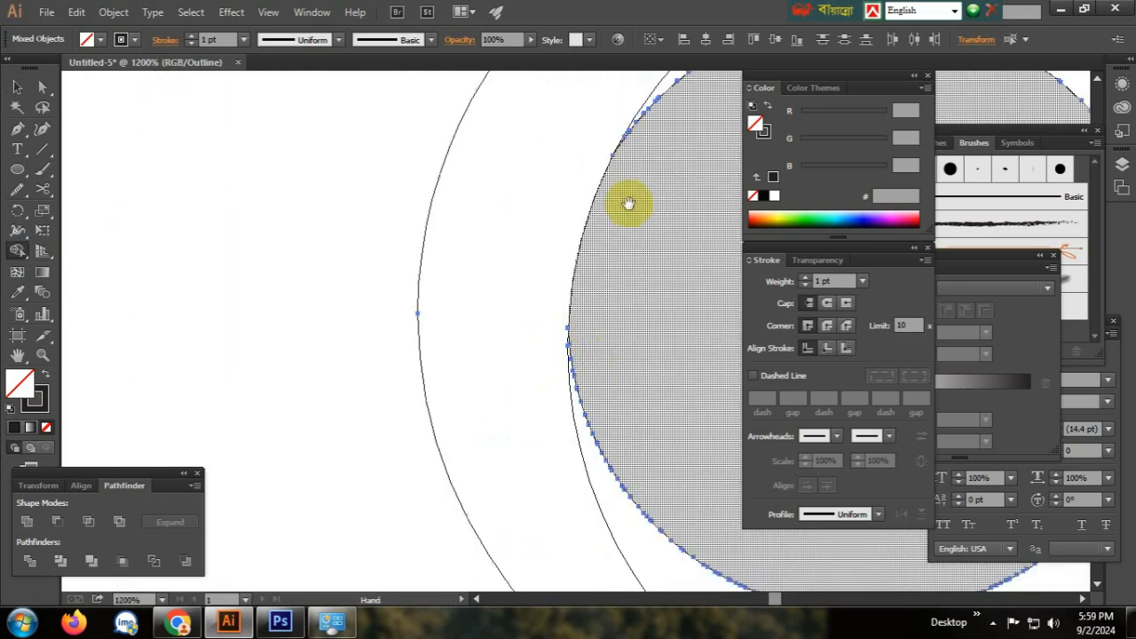
{"action": "left_click", "coordinate": [424, 313], "text": "alt"}
{"action": "left_click", "coordinate": [521, 340], "text": "alt"}
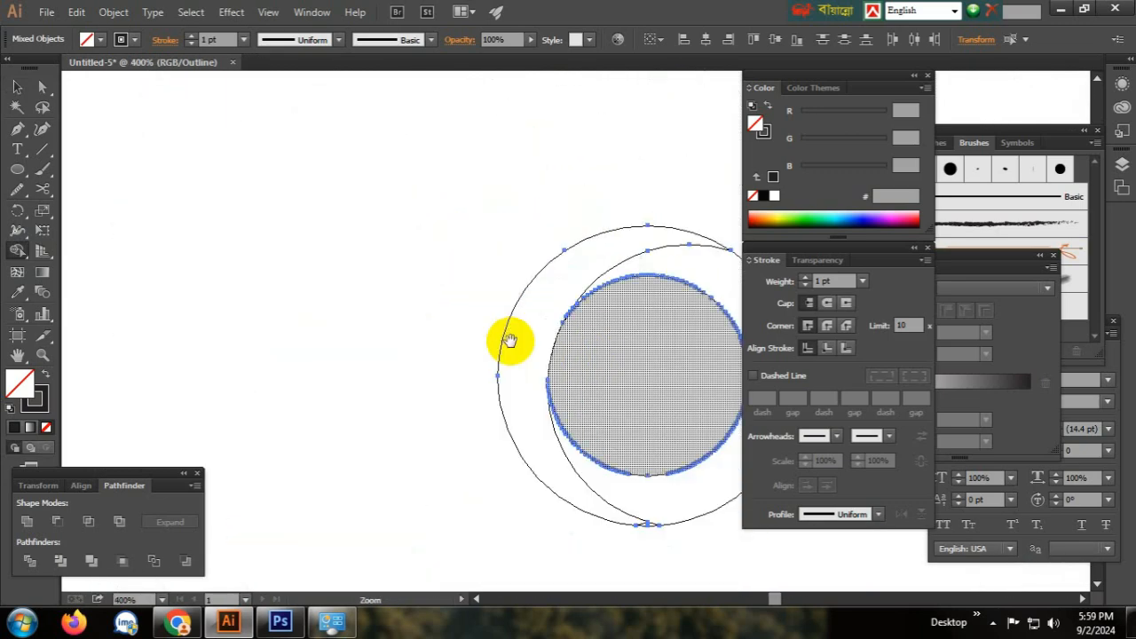
{"action": "left_click_drag", "start_coordinate": [507, 338], "coordinate": [165, 254]}
{"action": "key", "text": "v"}
{"action": "left_click", "coordinate": [609, 444]}
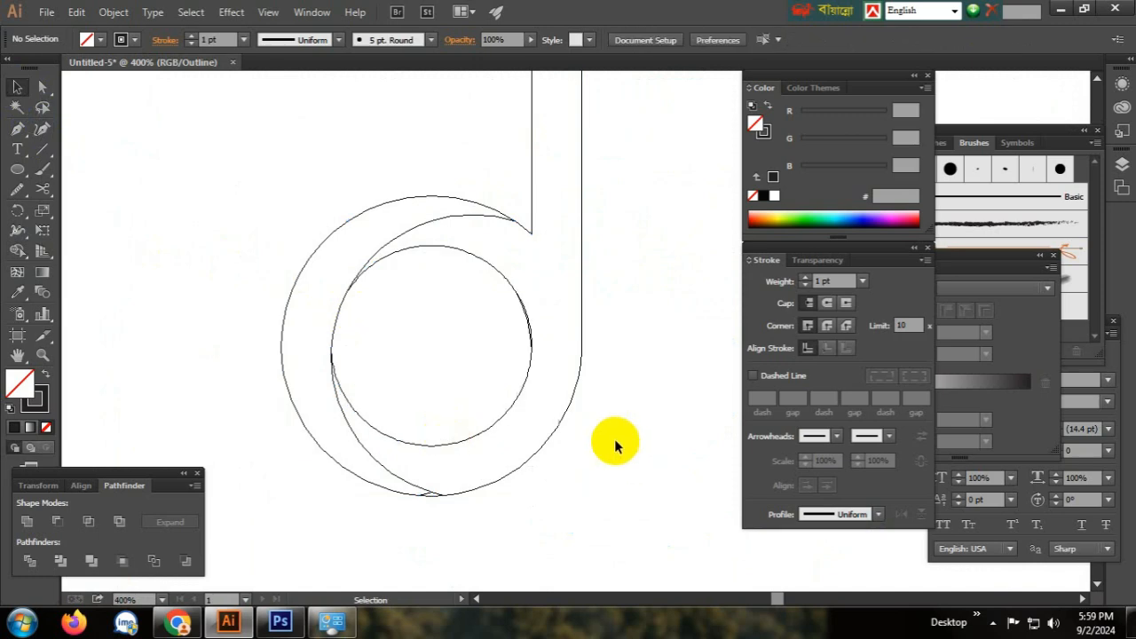
Return the logo from outline view to preview with the whole shape in view
{"action": "left_click", "coordinate": [510, 325], "text": "ctrl+alt"}
{"action": "scroll", "coordinate": [609, 456], "scroll_direction": "right", "scroll_amount": 3}
{"action": "scroll", "coordinate": [609, 456], "scroll_direction": "up", "scroll_amount": 2}
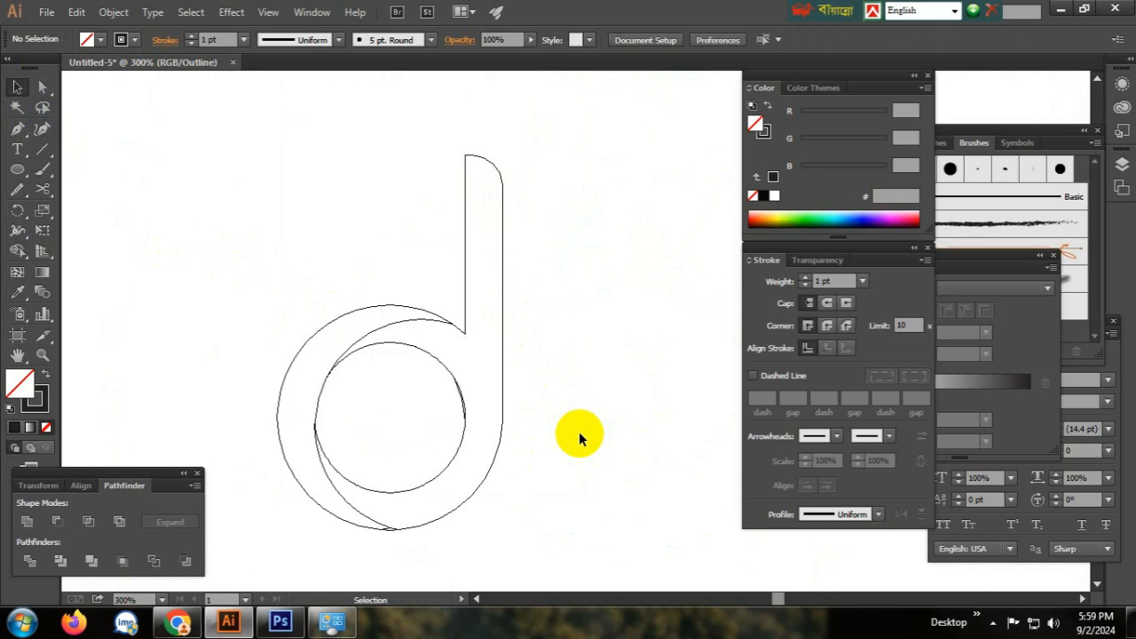
{"action": "key", "text": "ctrl+y"}
{"action": "left_click", "coordinate": [590, 425], "text": "ctrl+alt"}
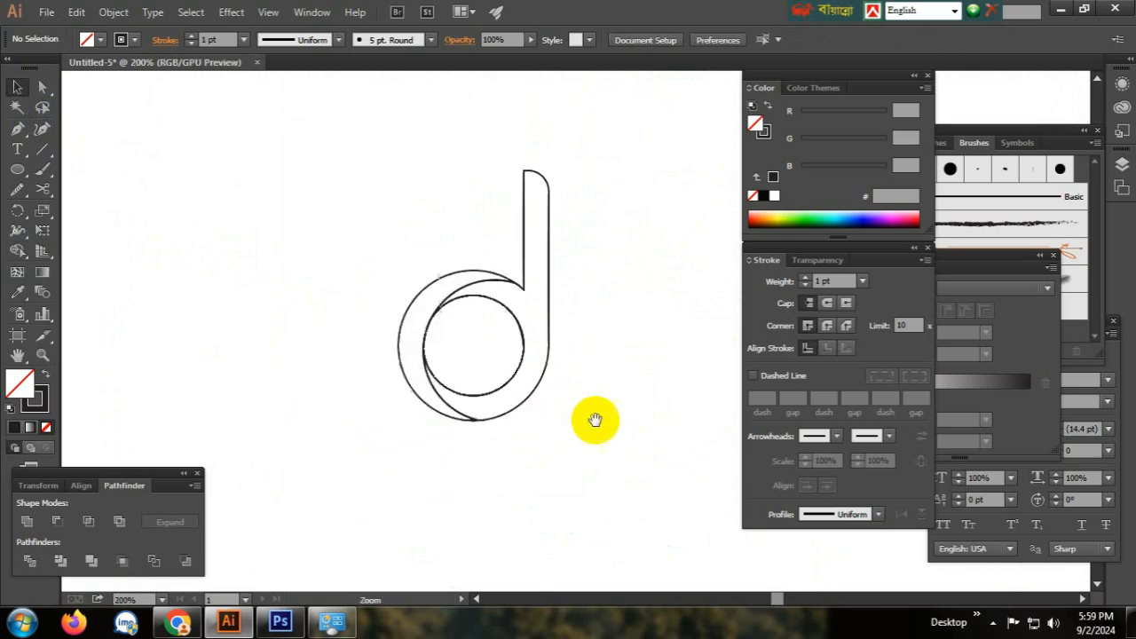
Fill the d body group with the linear white-to-black gradient
{"action": "left_click", "coordinate": [549, 295]}
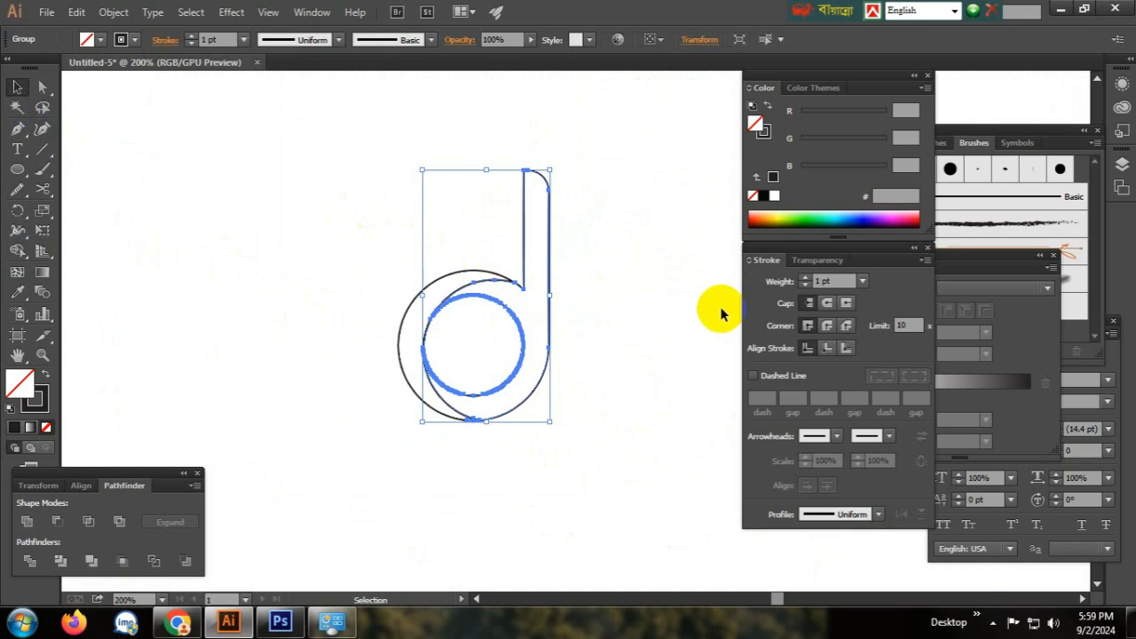
{"action": "left_click", "coordinate": [1001, 273]}
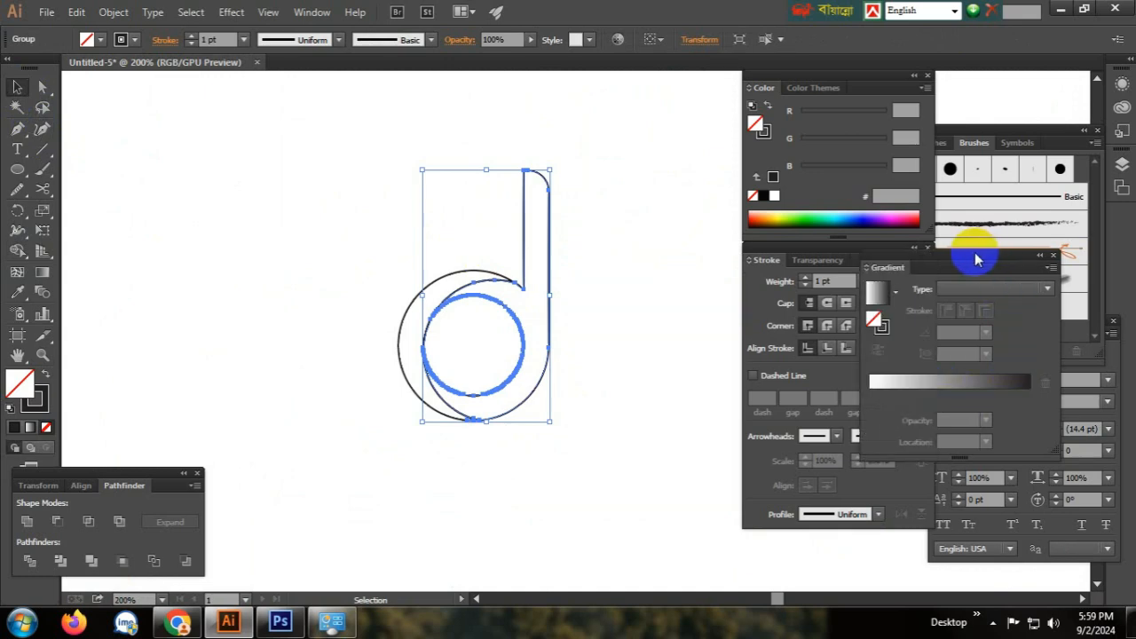
{"action": "mouse_move", "coordinate": [977, 258]}
{"action": "left_mouse_down"}
{"action": "mouse_move", "coordinate": [769, 214]}
{"action": "mouse_move", "coordinate": [943, 266]}
{"action": "left_mouse_up"}
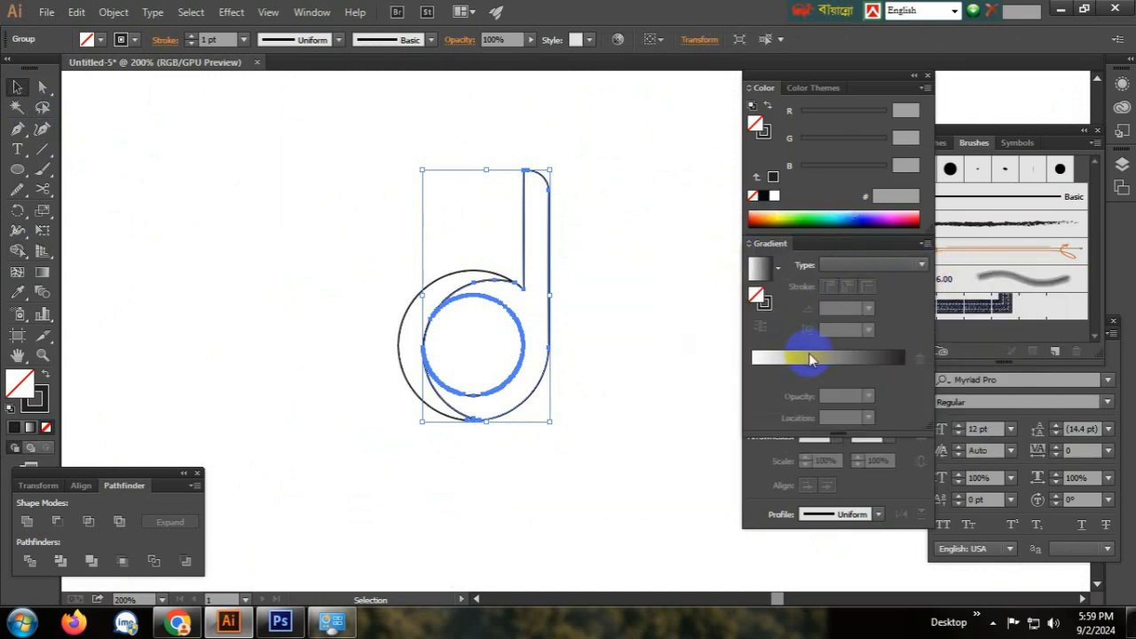
{"action": "left_click", "coordinate": [829, 356]}
{"action": "left_click", "coordinate": [654, 375]}
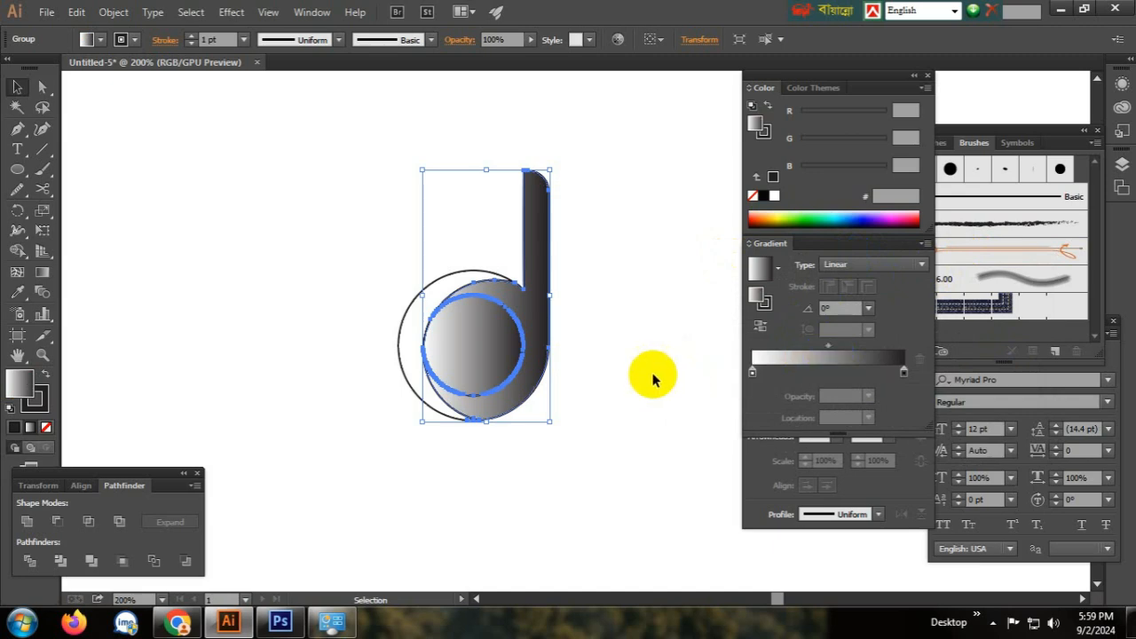
Ungroup the d body and delete the filled inner circle to leave the ring's centre empty
{"action": "left_click", "coordinate": [495, 331]}
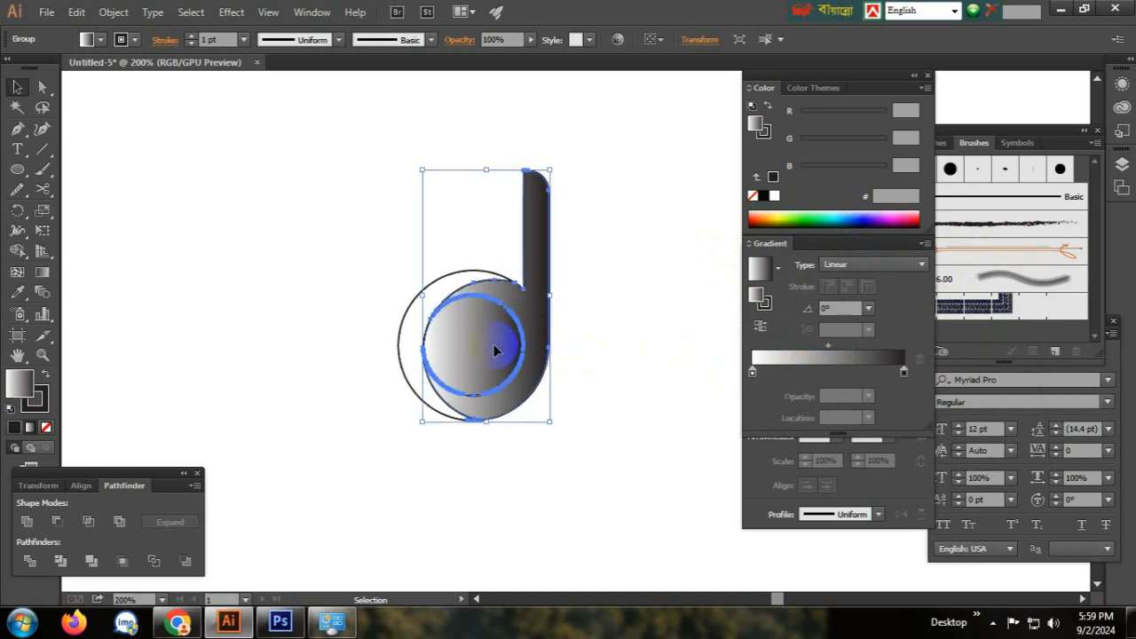
{"action": "right_click", "coordinate": [473, 346]}
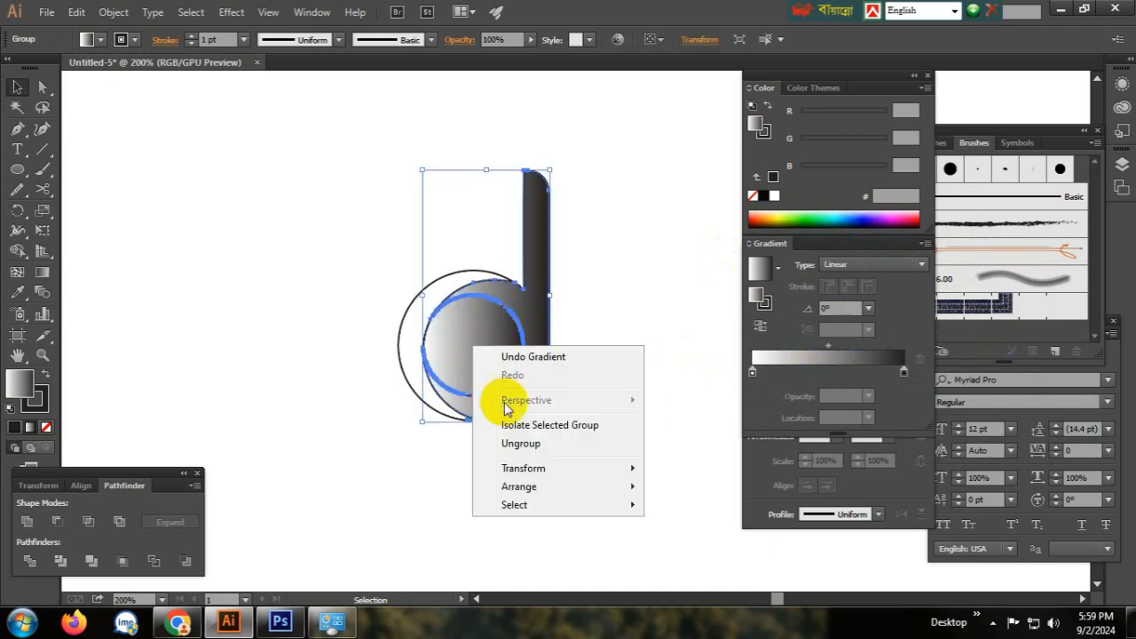
{"action": "left_click", "coordinate": [593, 451]}
{"action": "left_click", "coordinate": [491, 356]}
{"action": "key", "text": "Delete"}
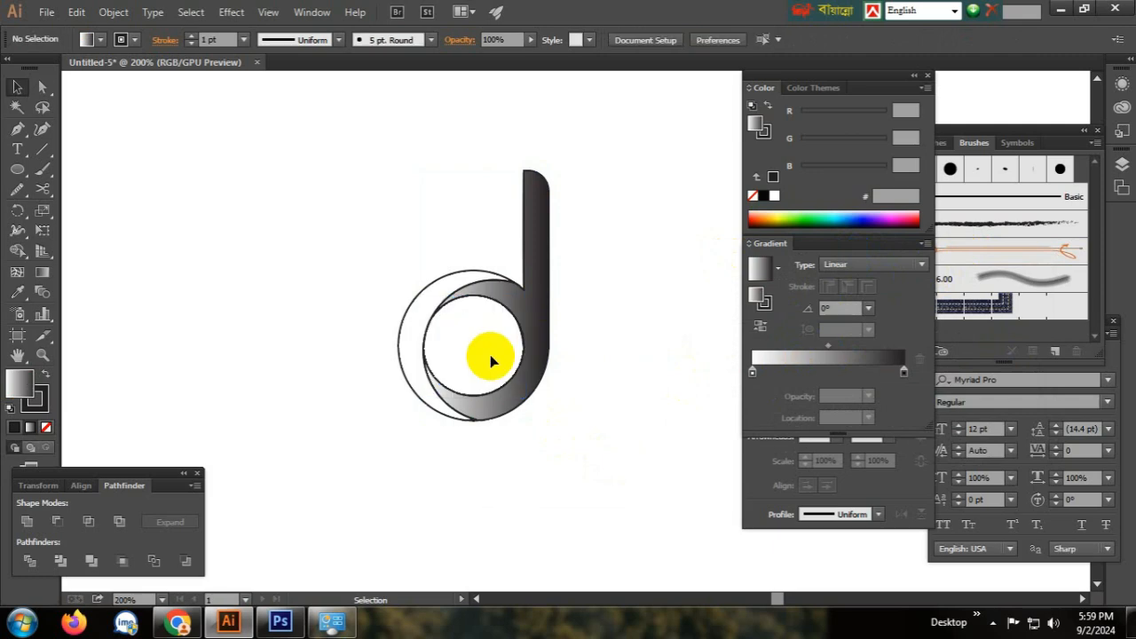
Change the black end of the d body's gradient to RGB blue 0, 0, 236, then deselect
{"action": "left_click", "coordinate": [543, 307]}
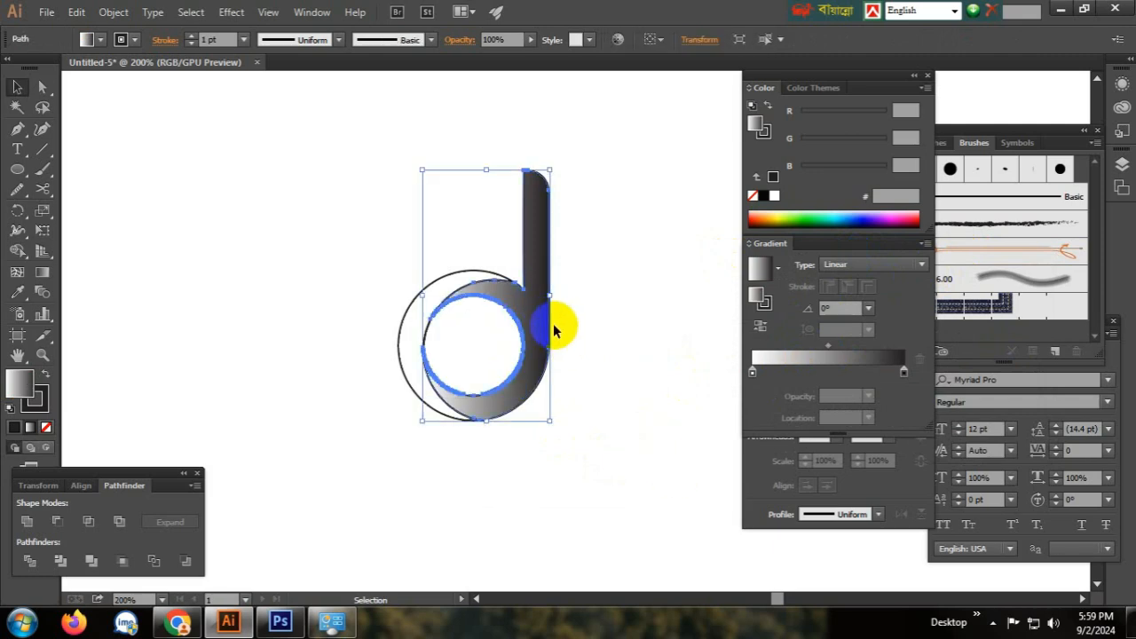
{"action": "left_click", "coordinate": [905, 380]}
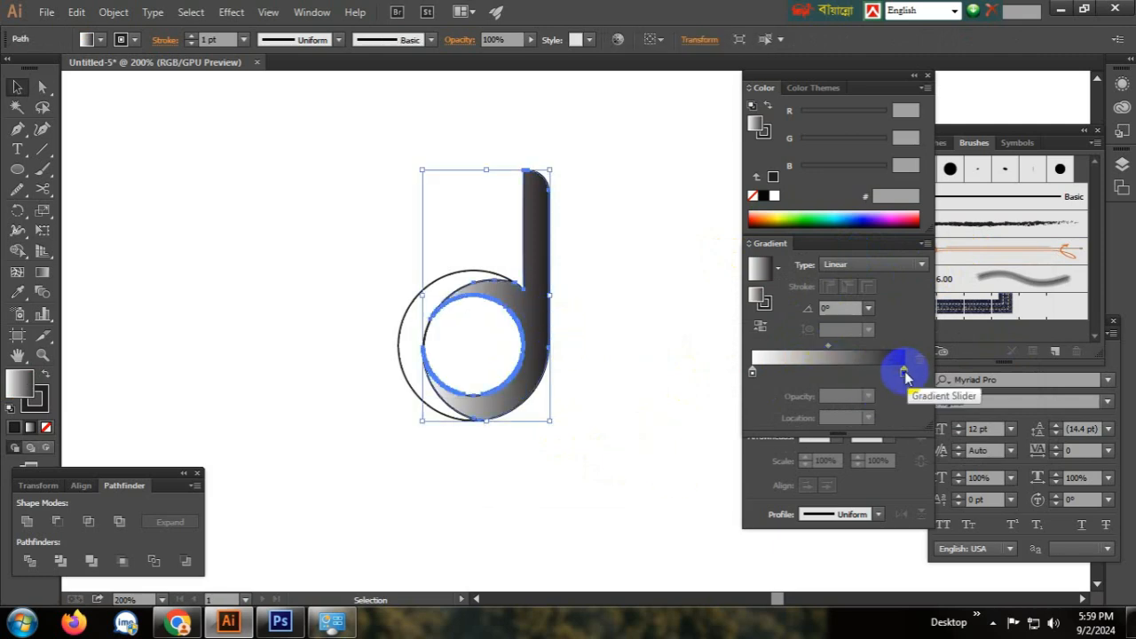
{"action": "left_click", "coordinate": [923, 89]}
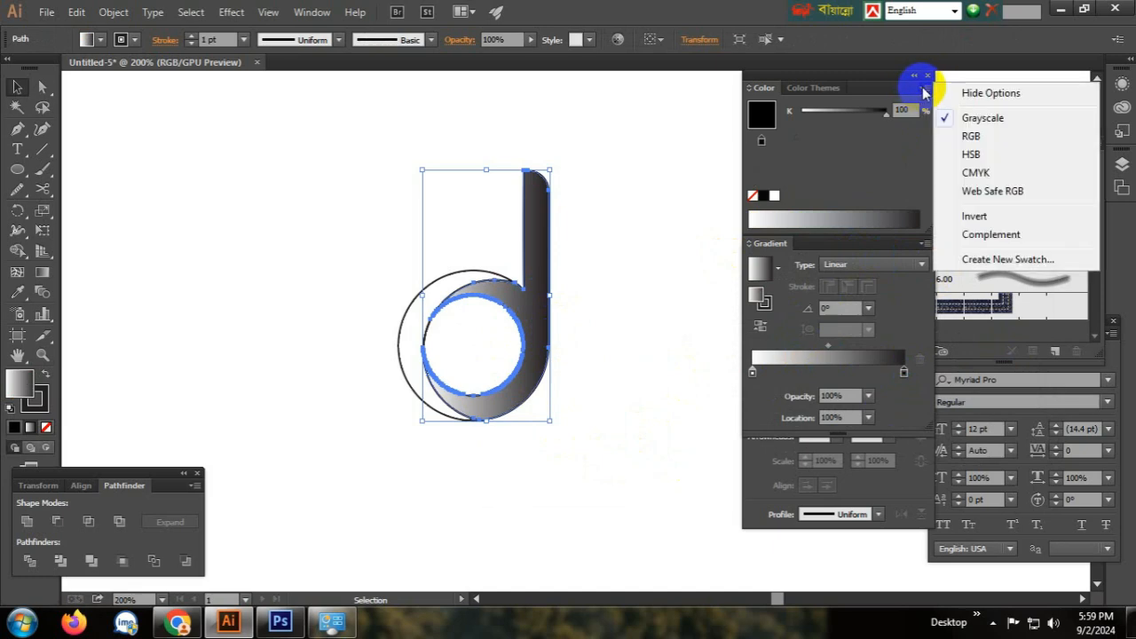
{"action": "left_click", "coordinate": [973, 136]}
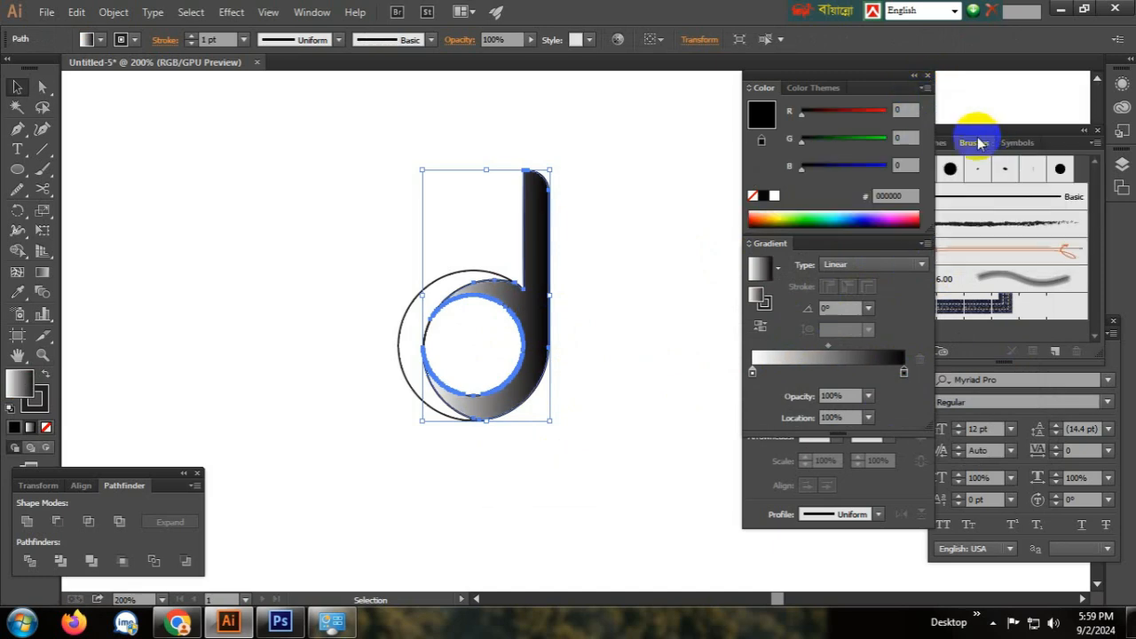
{"action": "left_click", "coordinate": [856, 168]}
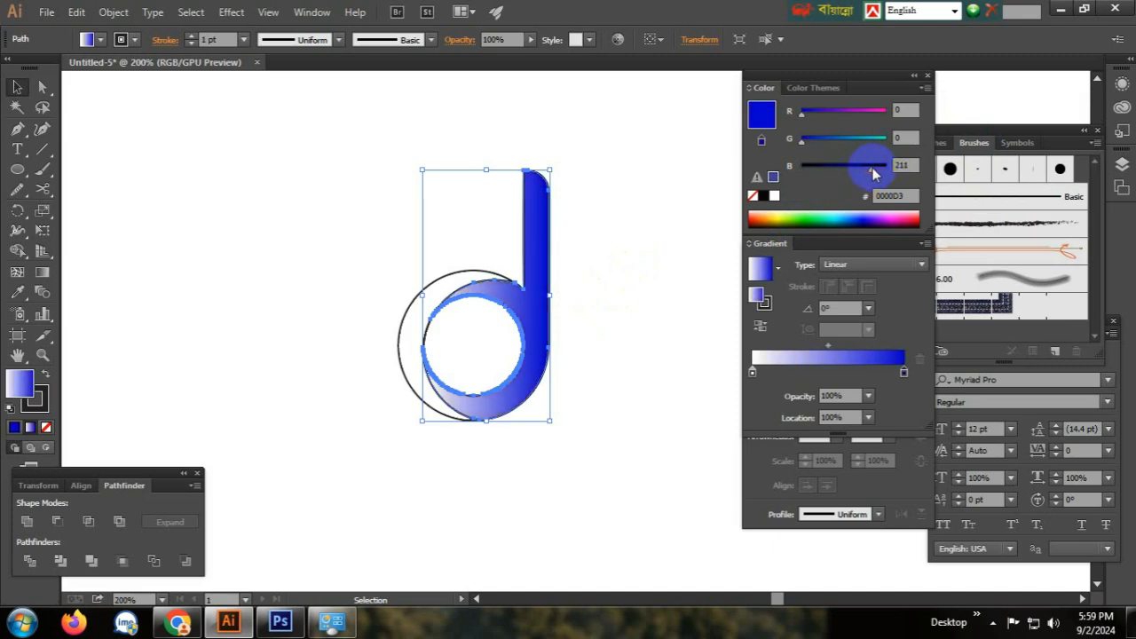
{"action": "left_click", "coordinate": [693, 221]}
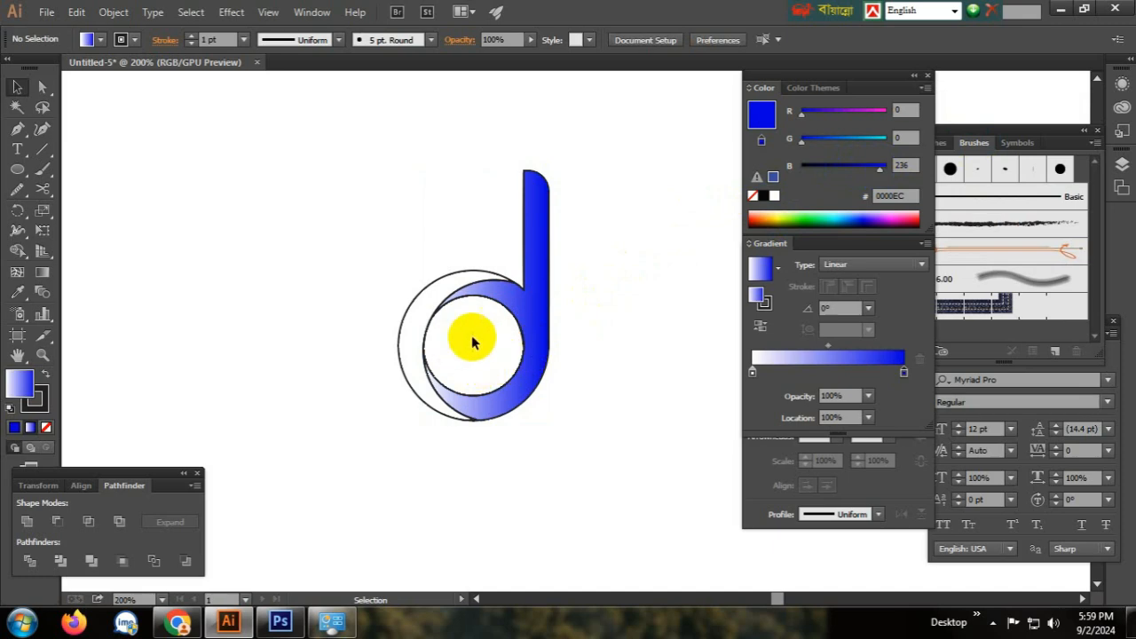
Remove the stroke from the d body
{"action": "left_click", "coordinate": [531, 293]}
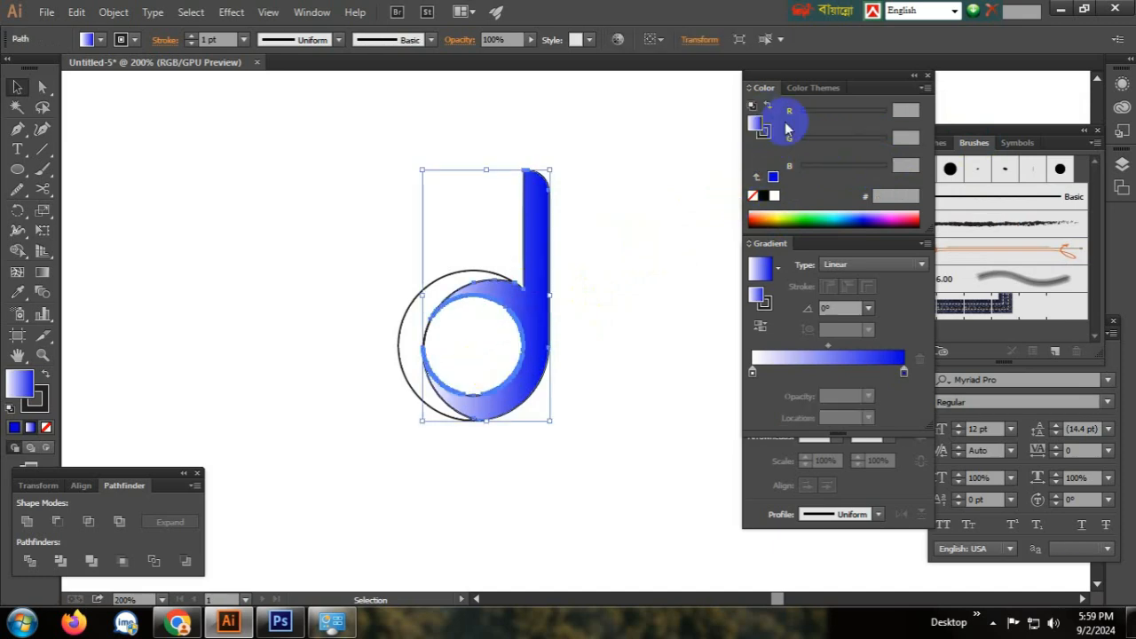
{"action": "left_click", "coordinate": [753, 195]}
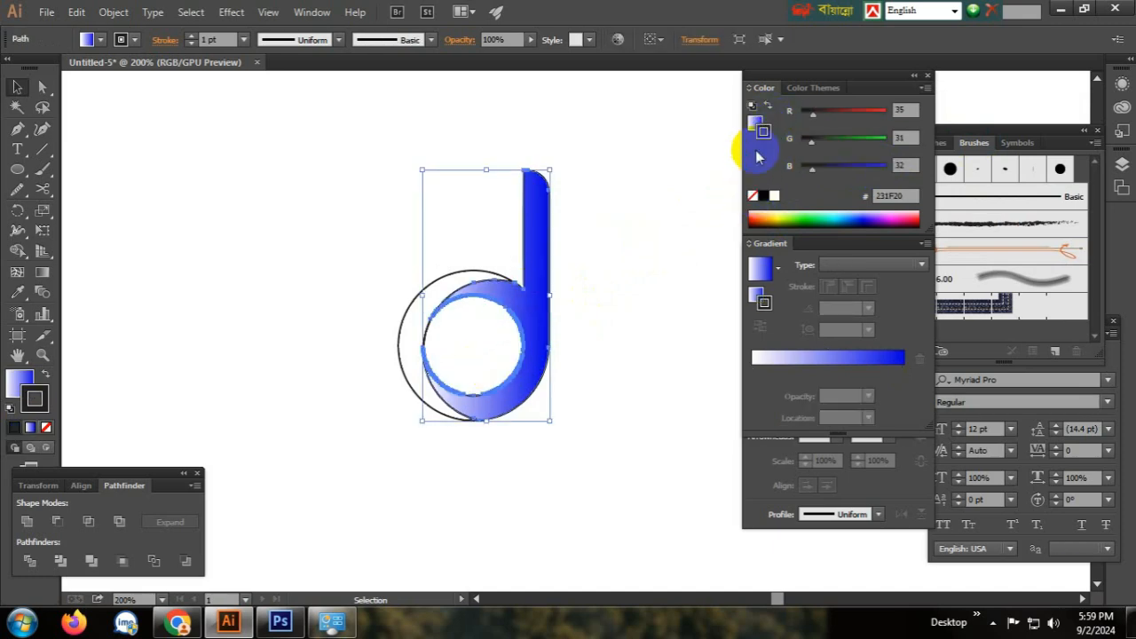
{"action": "left_click", "coordinate": [561, 355]}
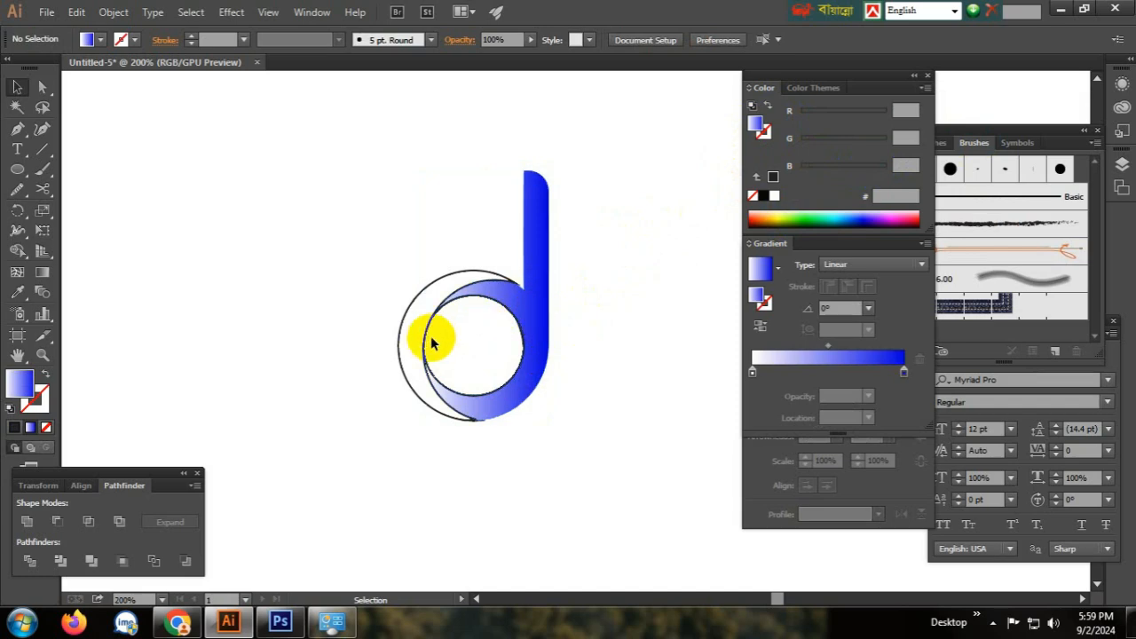
Fill the left crescent with the white-to-blue linear gradient and remove its stroke
{"action": "left_click", "coordinate": [401, 328]}
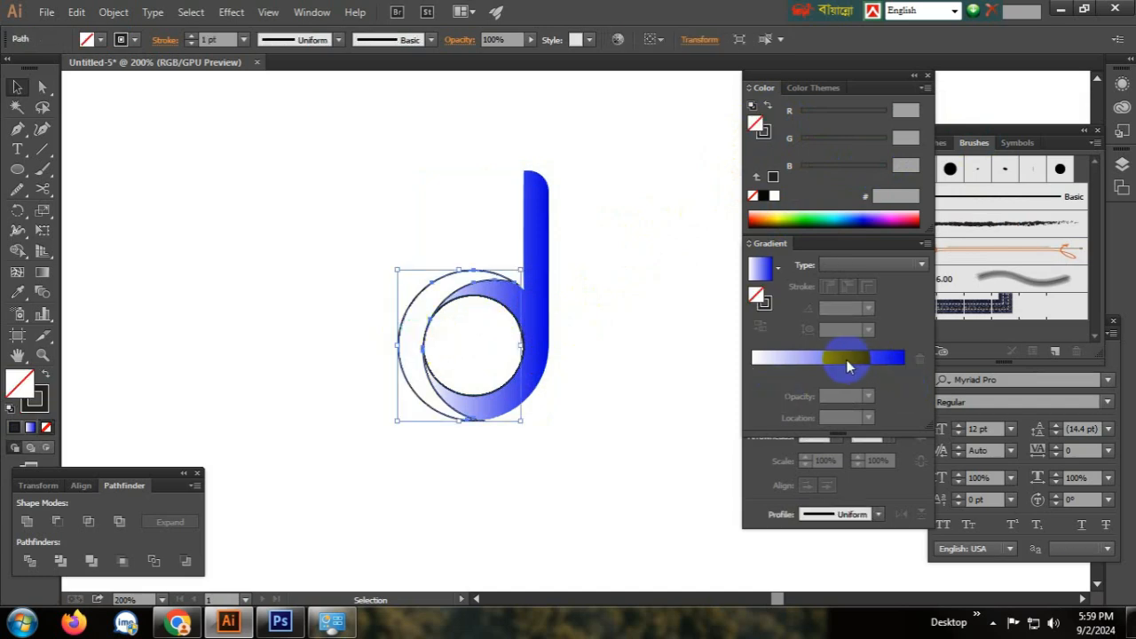
{"action": "left_click", "coordinate": [846, 360]}
{"action": "left_click", "coordinate": [635, 404]}
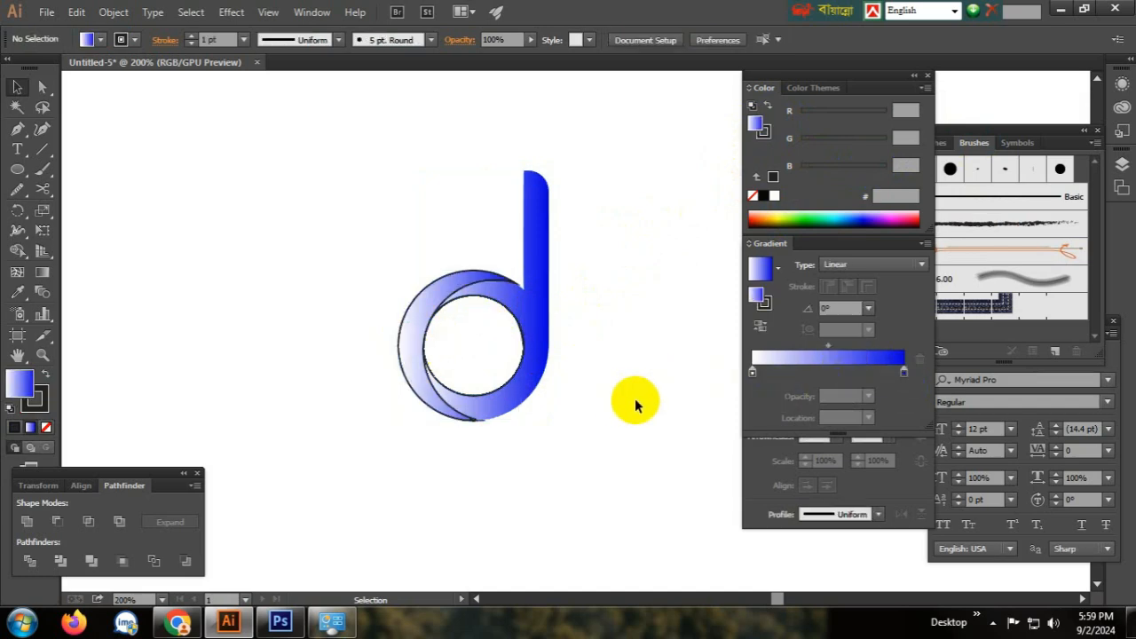
{"action": "left_click", "coordinate": [470, 364]}
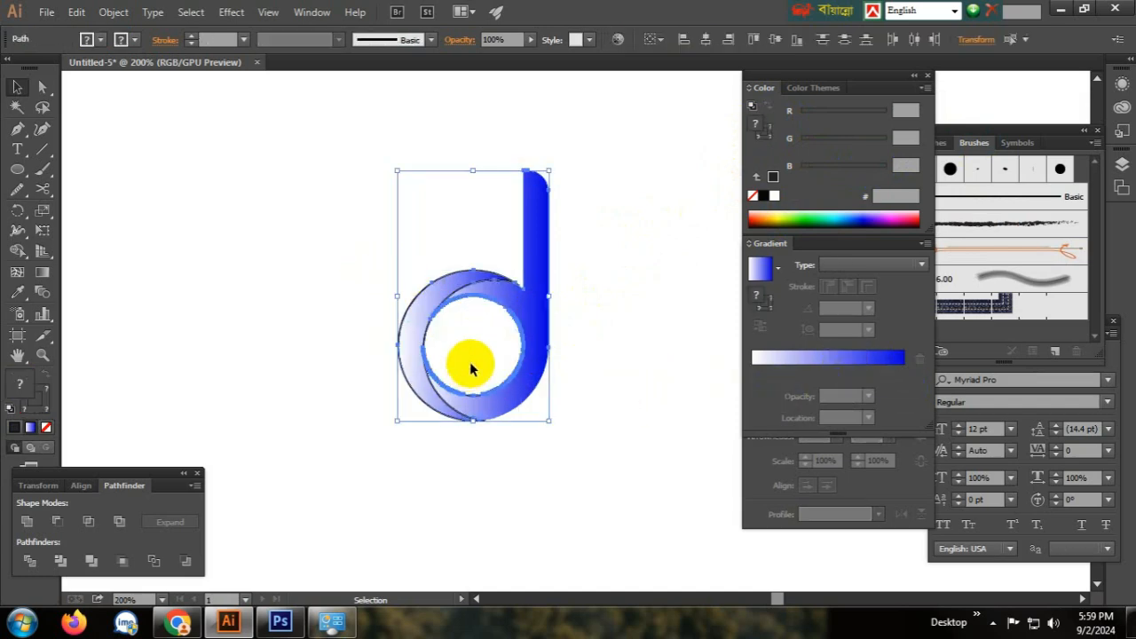
{"action": "left_click", "coordinate": [753, 195]}
{"action": "left_click", "coordinate": [586, 287]}
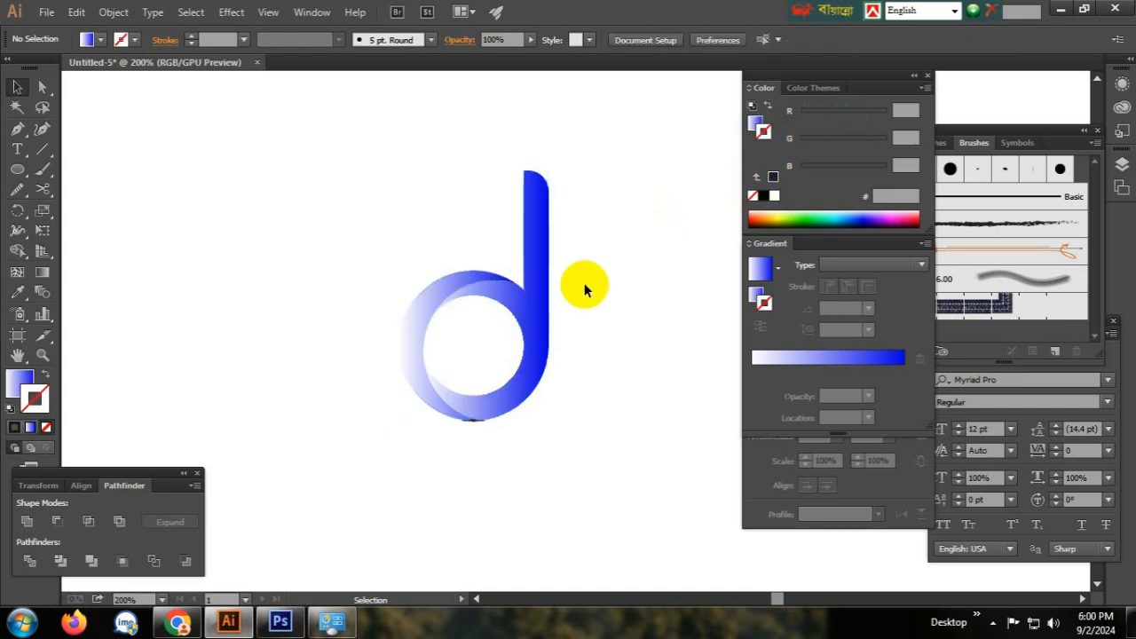
Examine up close the black remnant at the bottom of the ring where the crescent meets the d body
{"action": "left_click", "coordinate": [469, 420]}
{"action": "left_click", "coordinate": [528, 436]}
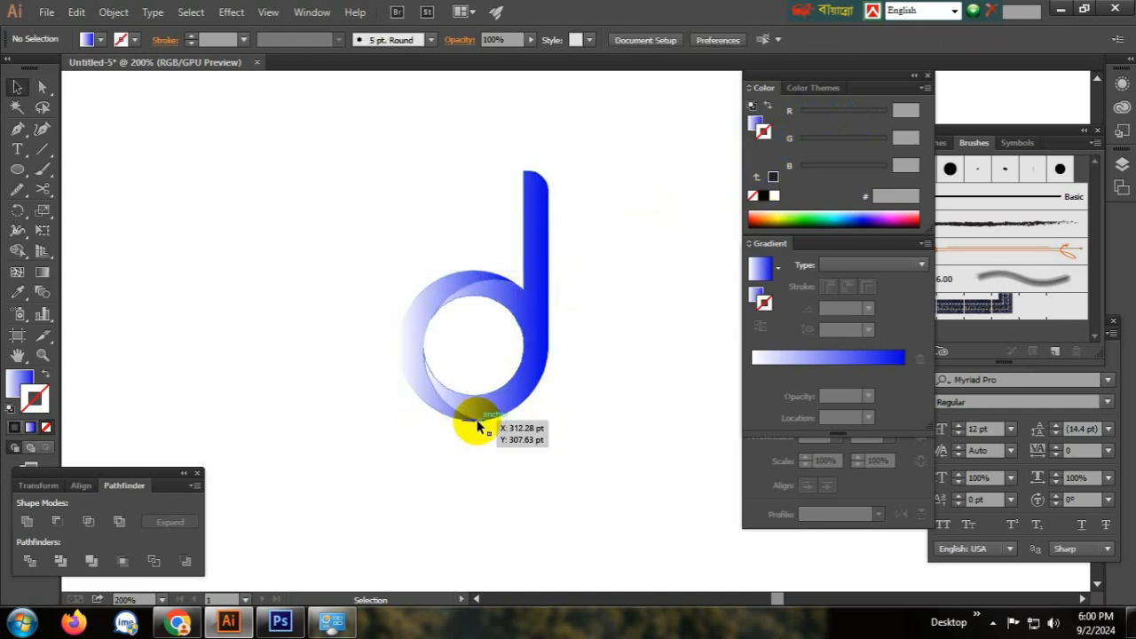
{"action": "left_click", "coordinate": [478, 426]}
{"action": "left_click", "coordinate": [537, 435]}
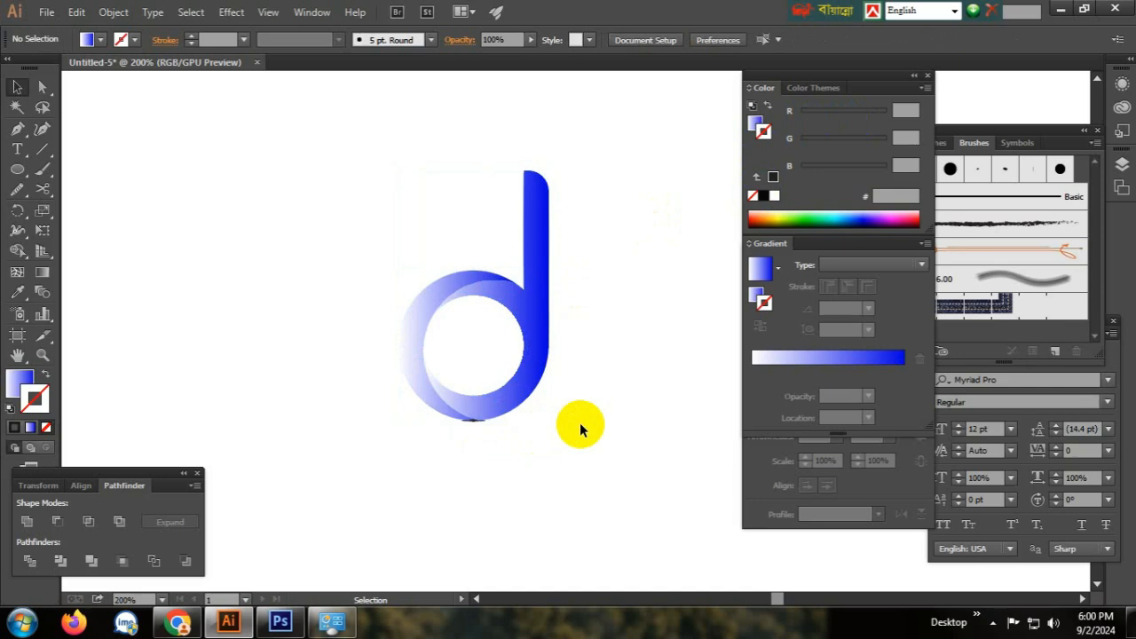
{"action": "scroll", "coordinate": [596, 448], "scroll_direction": "up", "scroll_amount": 3}
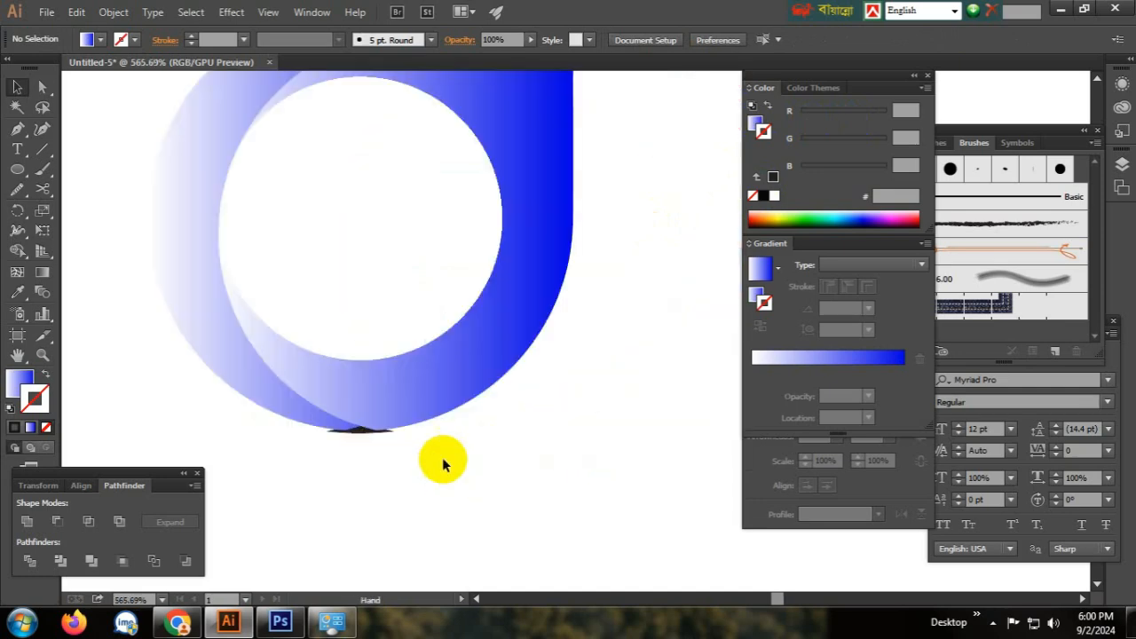
{"action": "left_click", "coordinate": [365, 434]}
{"action": "scroll", "coordinate": [368, 436], "scroll_direction": "up", "scroll_amount": 1}
{"action": "scroll", "coordinate": [355, 433], "scroll_direction": "up", "scroll_amount": 3}
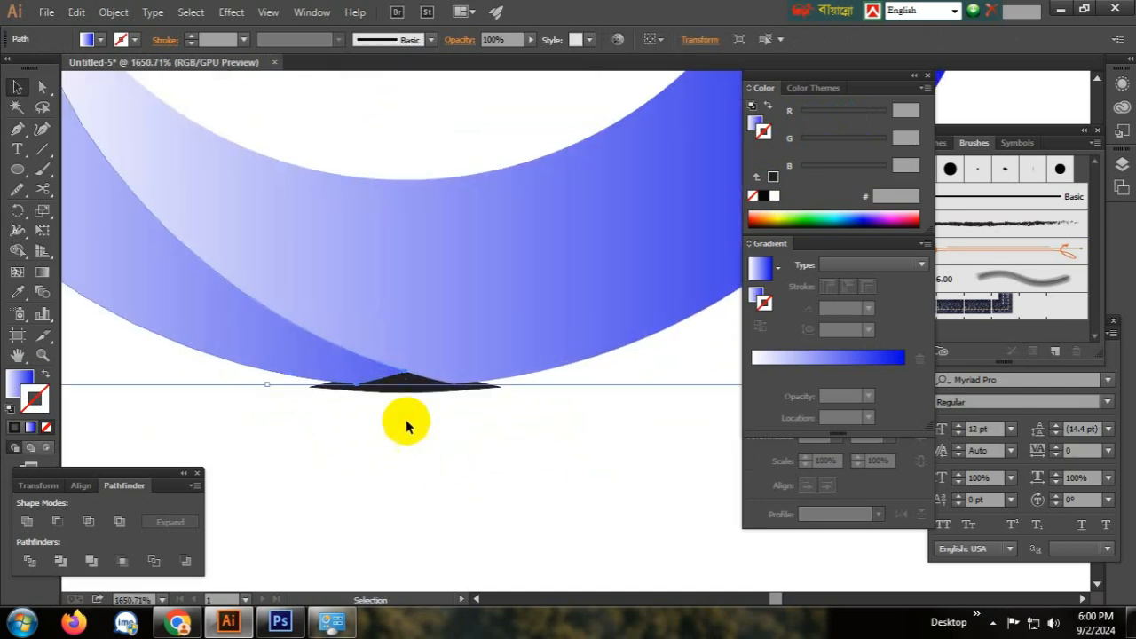
Try moving the black sliver down away from the ring, then undo the move
{"action": "left_click_drag", "start_coordinate": [406, 385], "coordinate": [406, 470]}
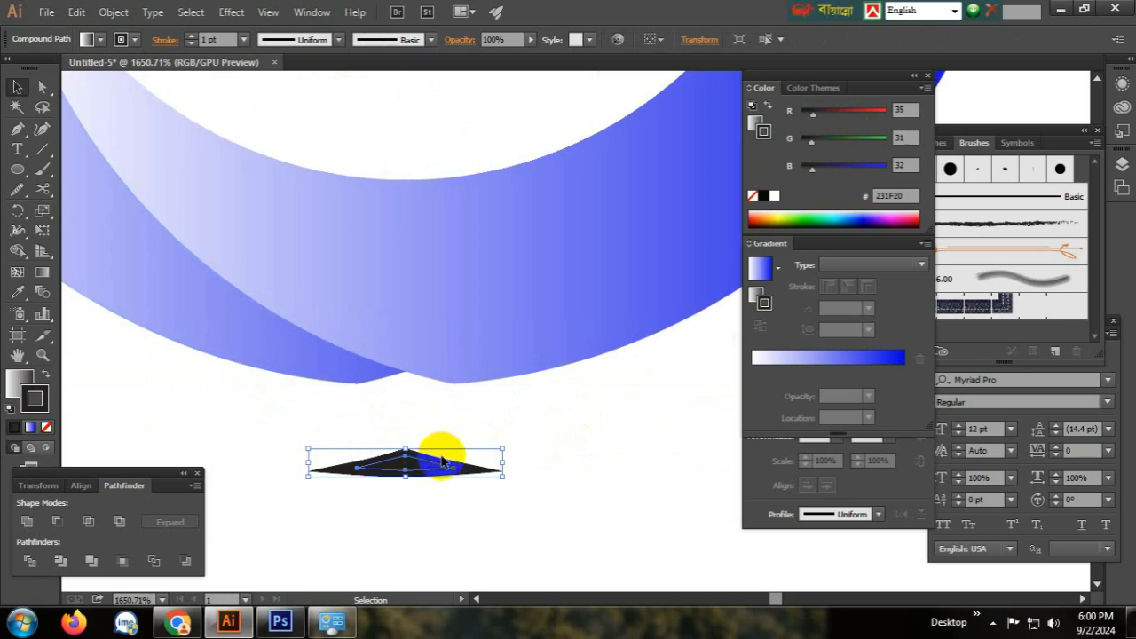
{"action": "key", "text": "ctrl+z"}
{"action": "left_click", "coordinate": [444, 456]}
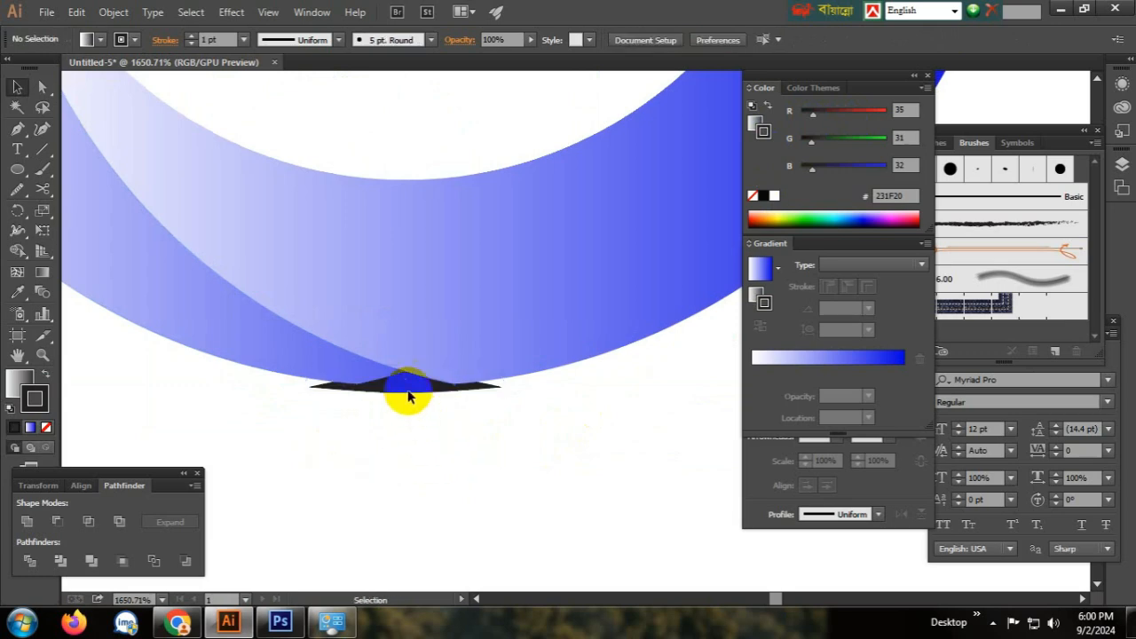
Remove the stroke from the small black sliver at the bottom of the ring
{"action": "left_click", "coordinate": [418, 382]}
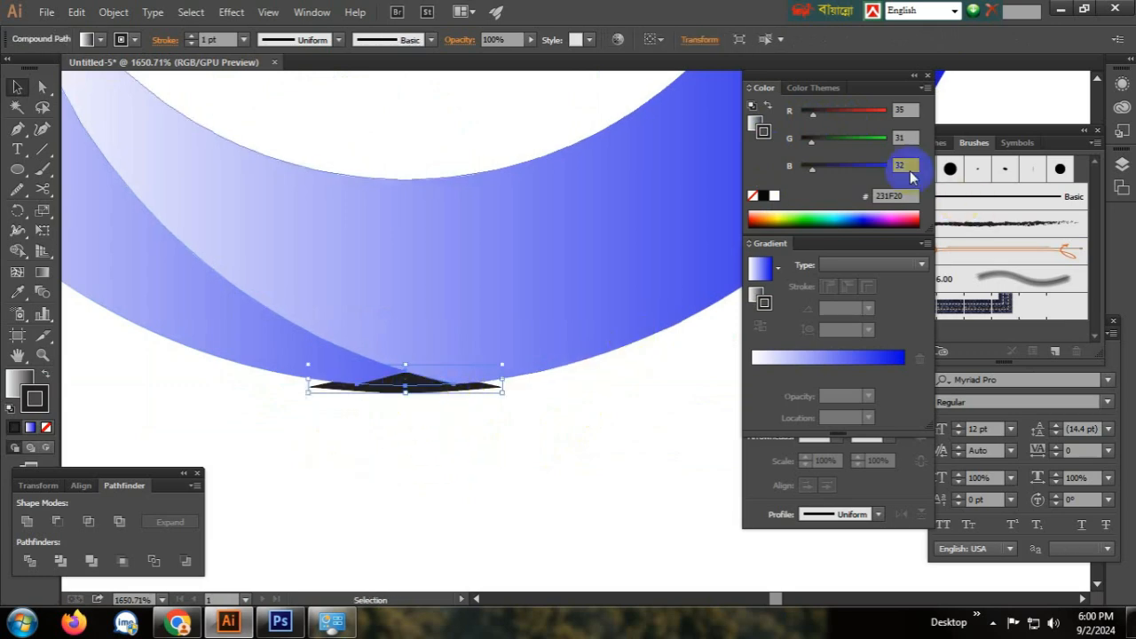
{"action": "left_click", "coordinate": [753, 196]}
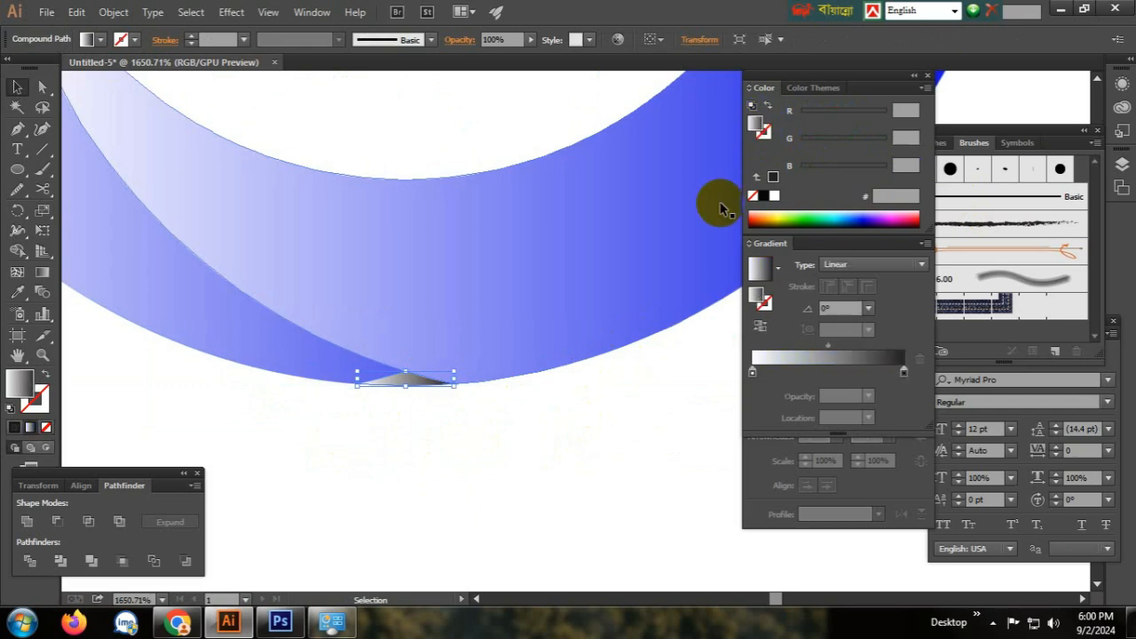
{"action": "left_click", "coordinate": [521, 425]}
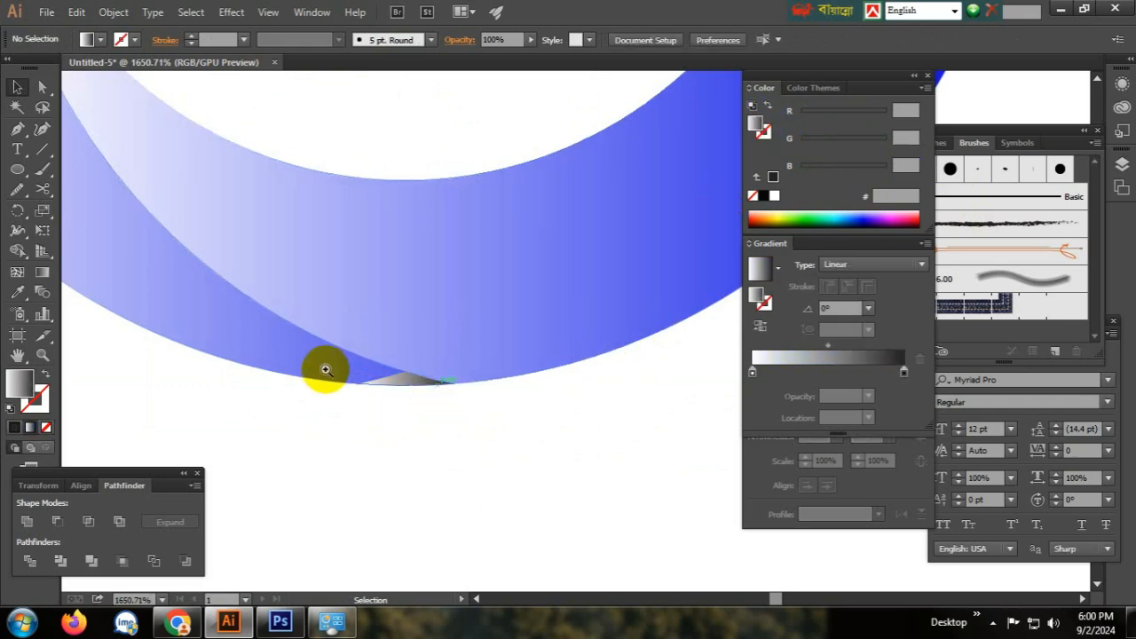
Merge the small bottom sliver into the left crescent with Shape Builder
{"action": "scroll", "coordinate": [350, 418], "scroll_direction": "up", "scroll_amount": 1}
{"action": "left_click_drag", "start_coordinate": [342, 419], "coordinate": [414, 394]}
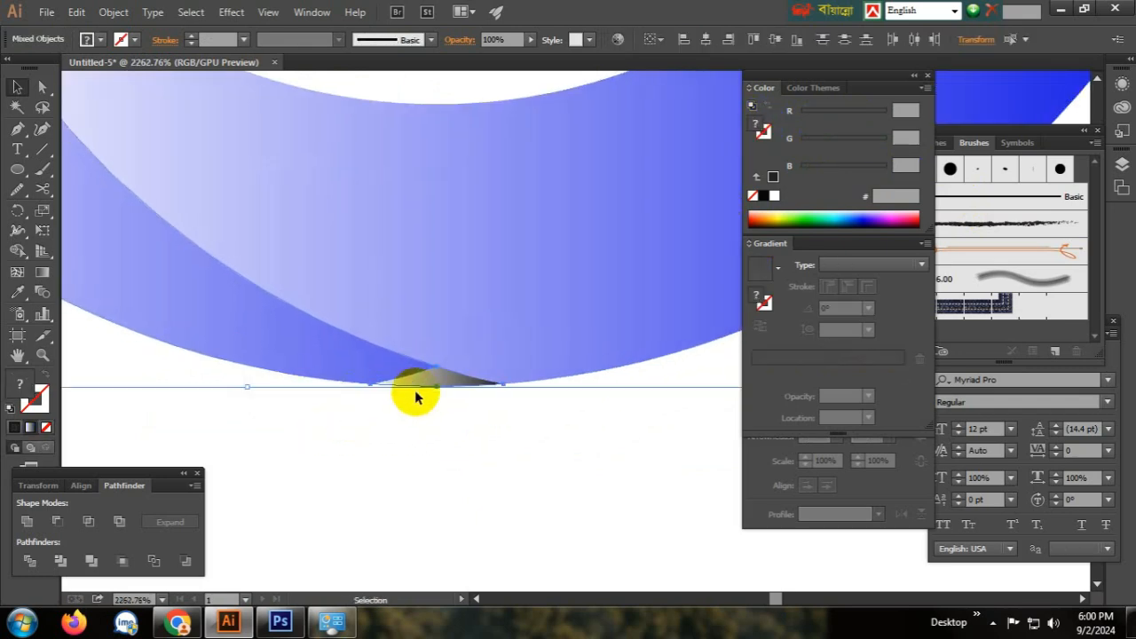
{"action": "left_click", "coordinate": [18, 253]}
{"action": "left_click_drag", "start_coordinate": [388, 375], "coordinate": [452, 375]}
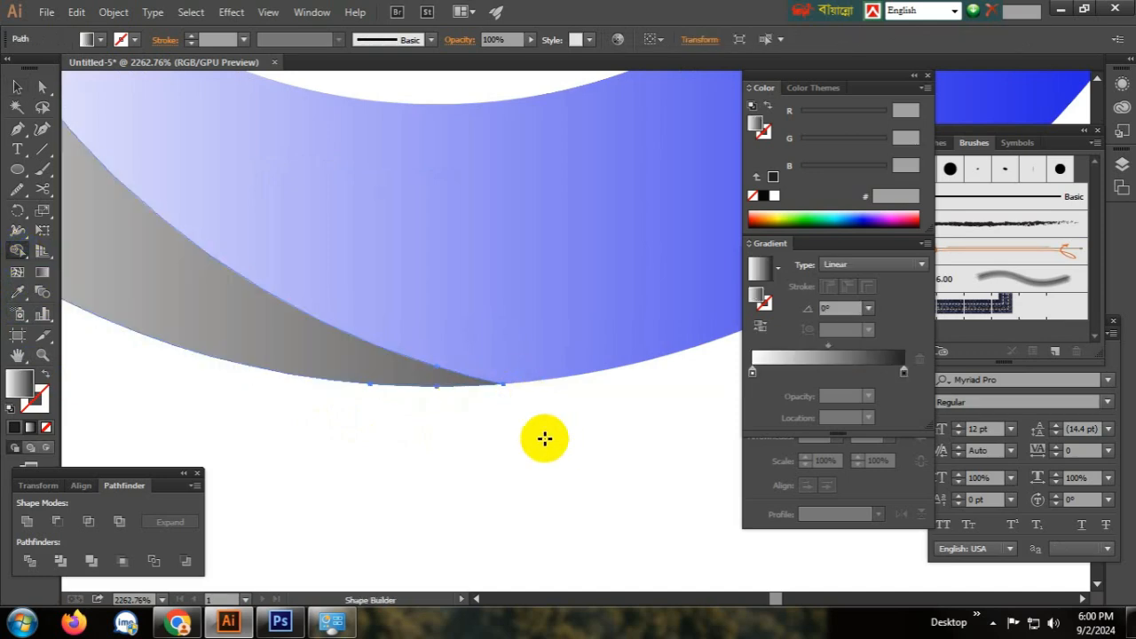
{"action": "left_click", "coordinate": [17, 86]}
Change the black end of the left crescent's gradient to RGB navy 0, 0, 131
{"action": "left_click", "coordinate": [578, 270], "text": "ctrl+alt"}
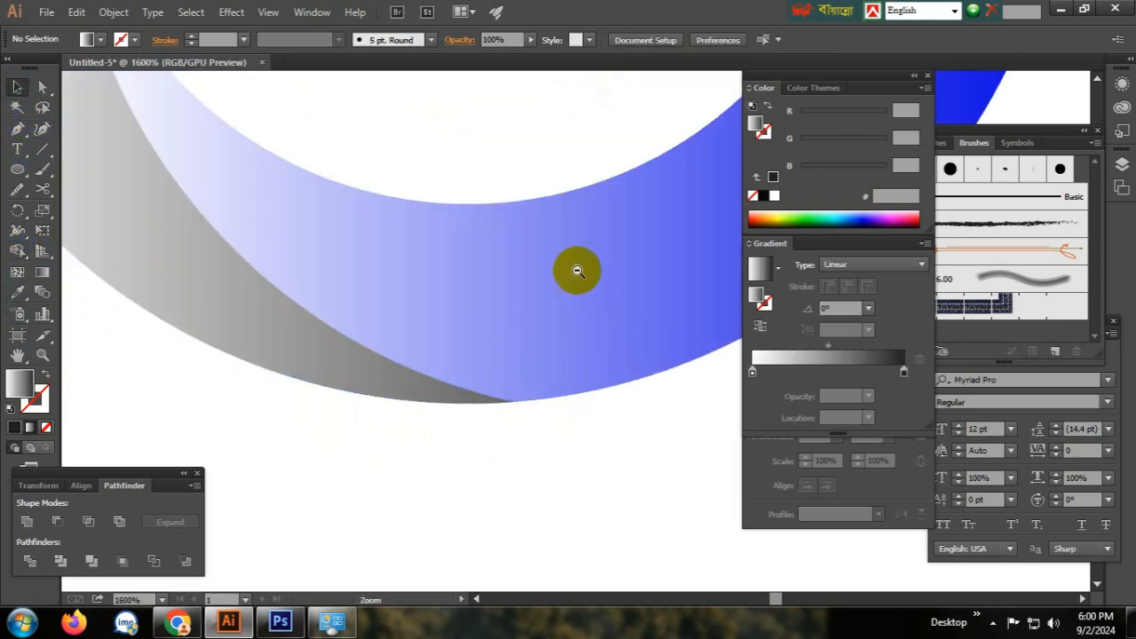
{"action": "left_click", "coordinate": [577, 271], "text": "ctrl+alt"}
{"action": "left_click", "coordinate": [575, 267], "text": "ctrl+alt"}
{"action": "left_click", "coordinate": [573, 261], "text": "ctrl+alt"}
{"action": "left_click", "coordinate": [582, 275], "text": "ctrl+alt"}
{"action": "left_click", "coordinate": [593, 300], "text": "ctrl+alt"}
{"action": "left_click", "coordinate": [421, 294]}
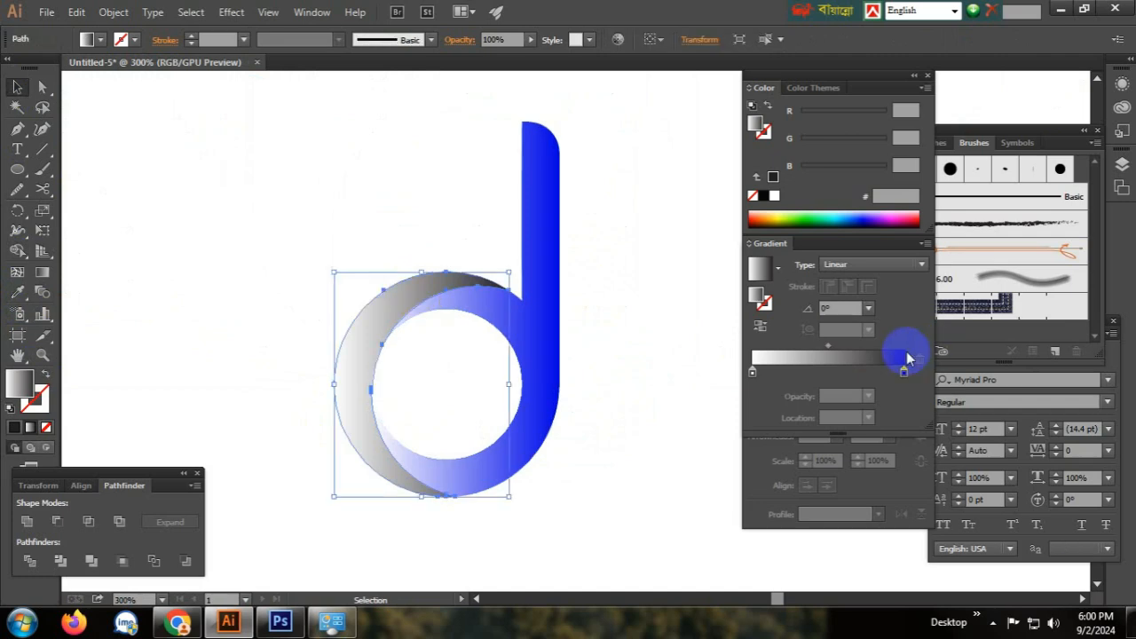
{"action": "left_click", "coordinate": [904, 373]}
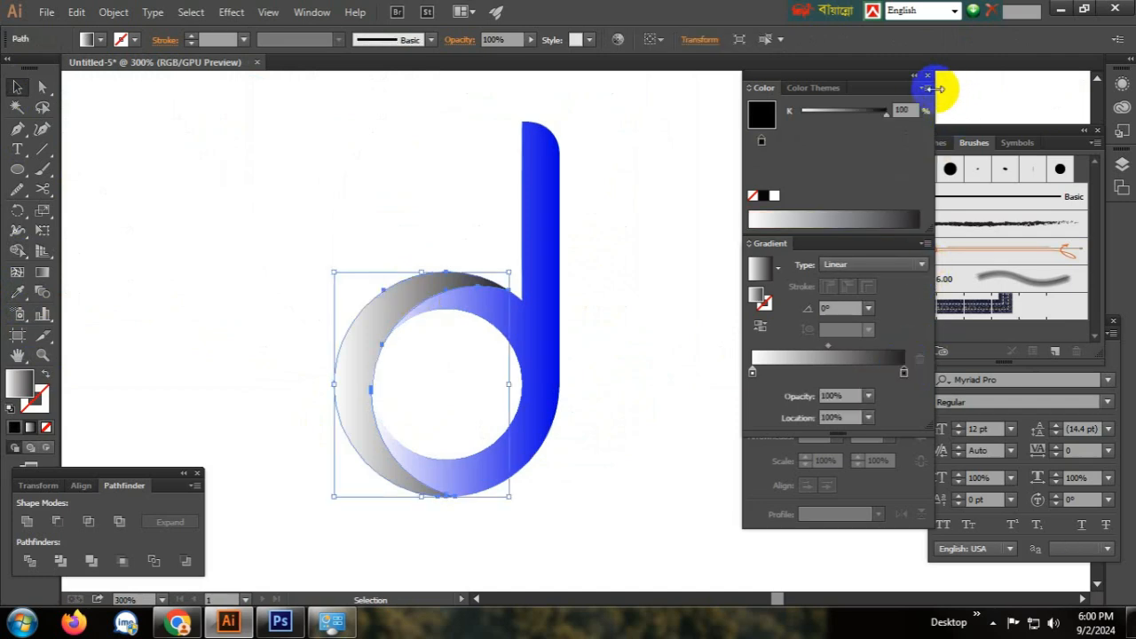
{"action": "left_click", "coordinate": [924, 90]}
{"action": "left_click", "coordinate": [950, 135]}
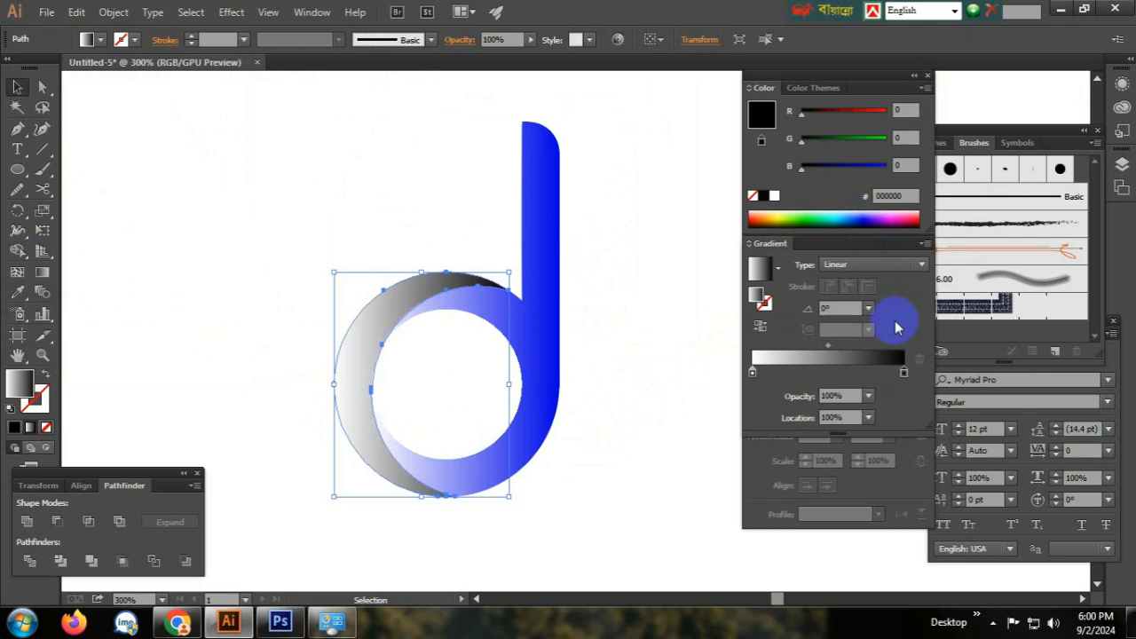
{"action": "left_click", "coordinate": [842, 166]}
{"action": "left_click_drag", "start_coordinate": [842, 165], "coordinate": [846, 165]}
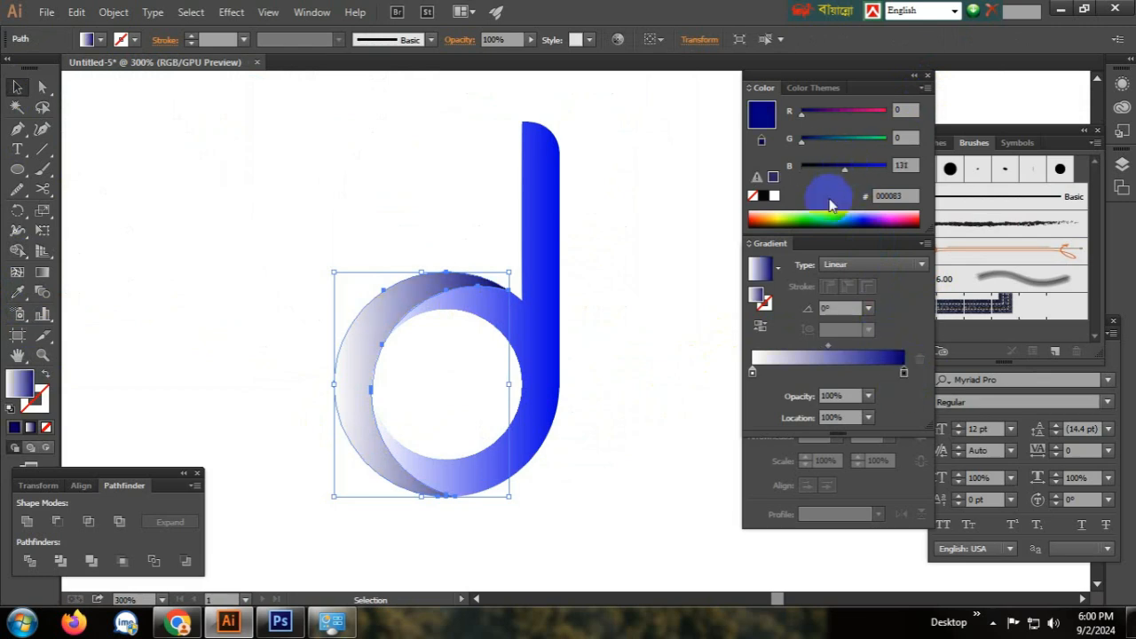
Swap the crescent's gradient stops, placing navy at 0% and white at 100%, then deselect
{"action": "left_click_drag", "start_coordinate": [754, 373], "coordinate": [831, 373]}
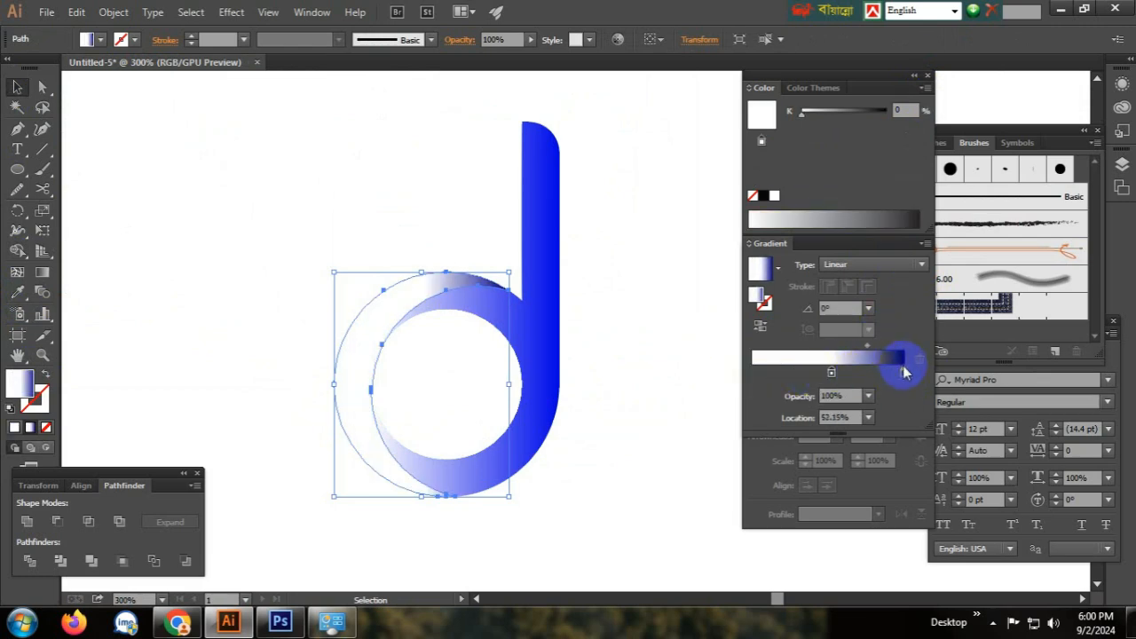
{"action": "left_click_drag", "start_coordinate": [904, 372], "coordinate": [722, 380]}
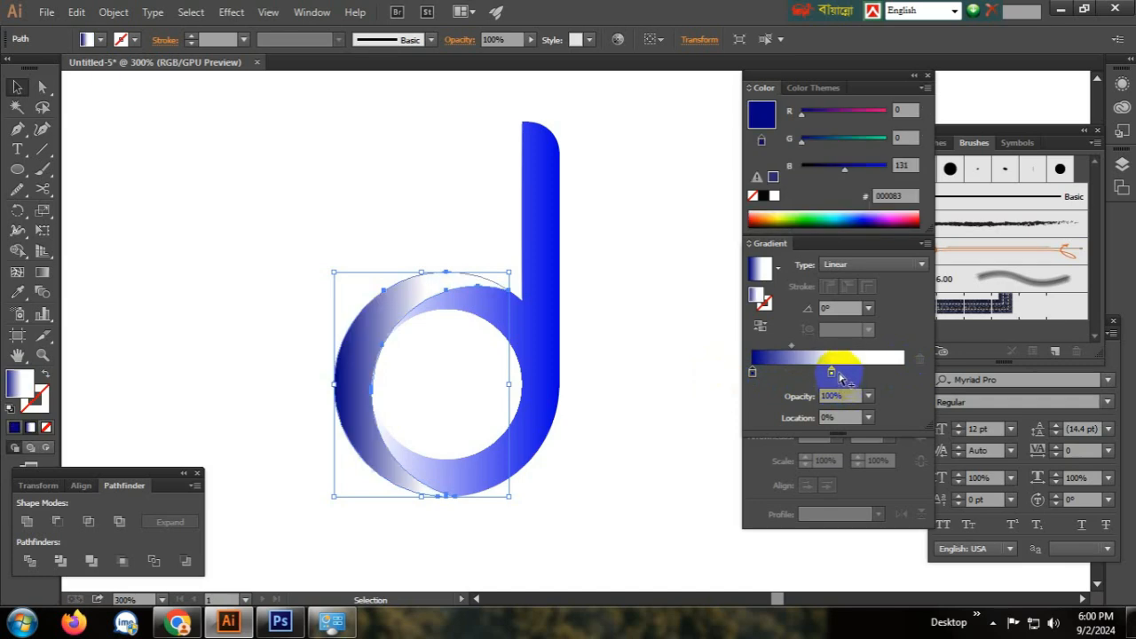
{"action": "left_click_drag", "start_coordinate": [831, 373], "coordinate": [904, 374]}
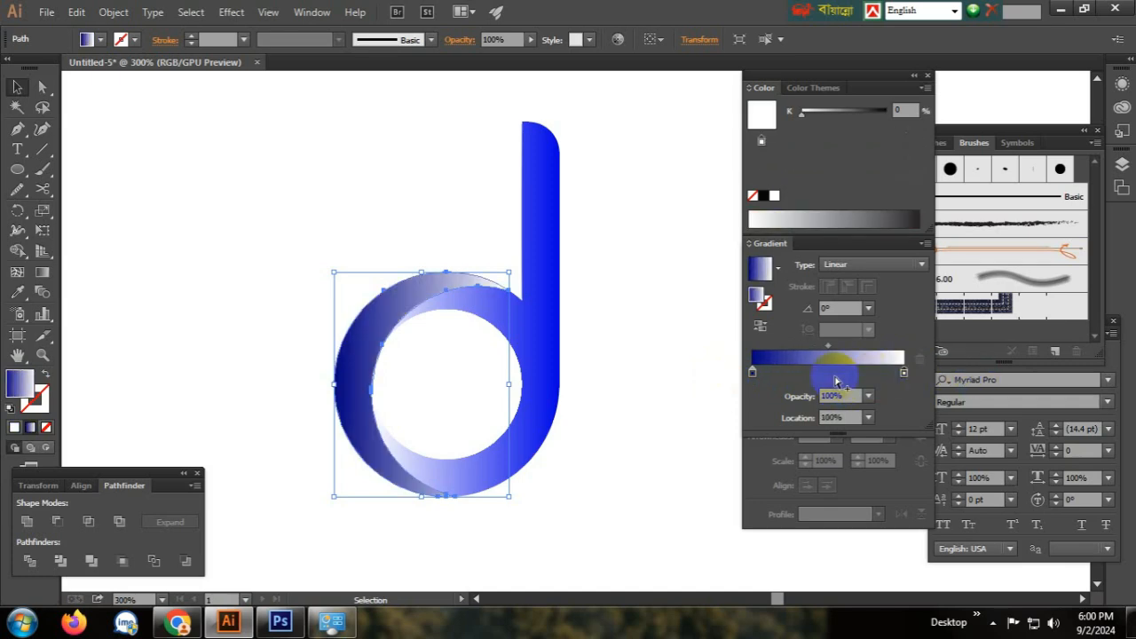
{"action": "left_click", "coordinate": [655, 414]}
{"action": "left_click", "coordinate": [355, 415]}
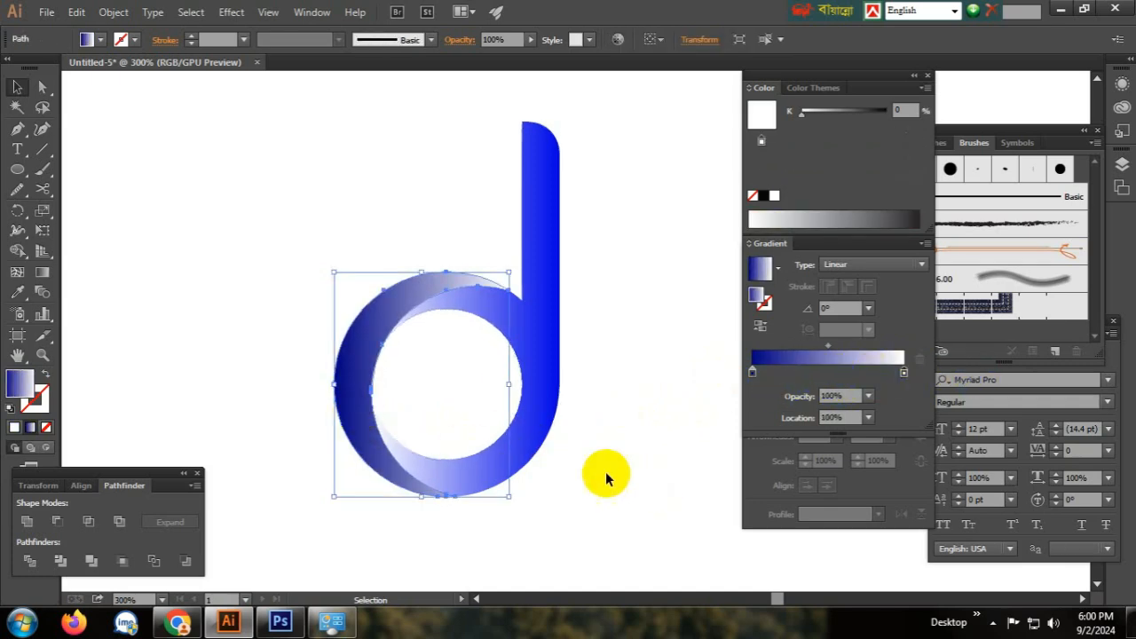
{"action": "left_click", "coordinate": [603, 474]}
Change the navy stop of the left crescent's gradient to sky blue, about RGB 0, 189, 255, and deselect
{"action": "left_click", "coordinate": [355, 343]}
{"action": "left_click", "coordinate": [753, 371]}
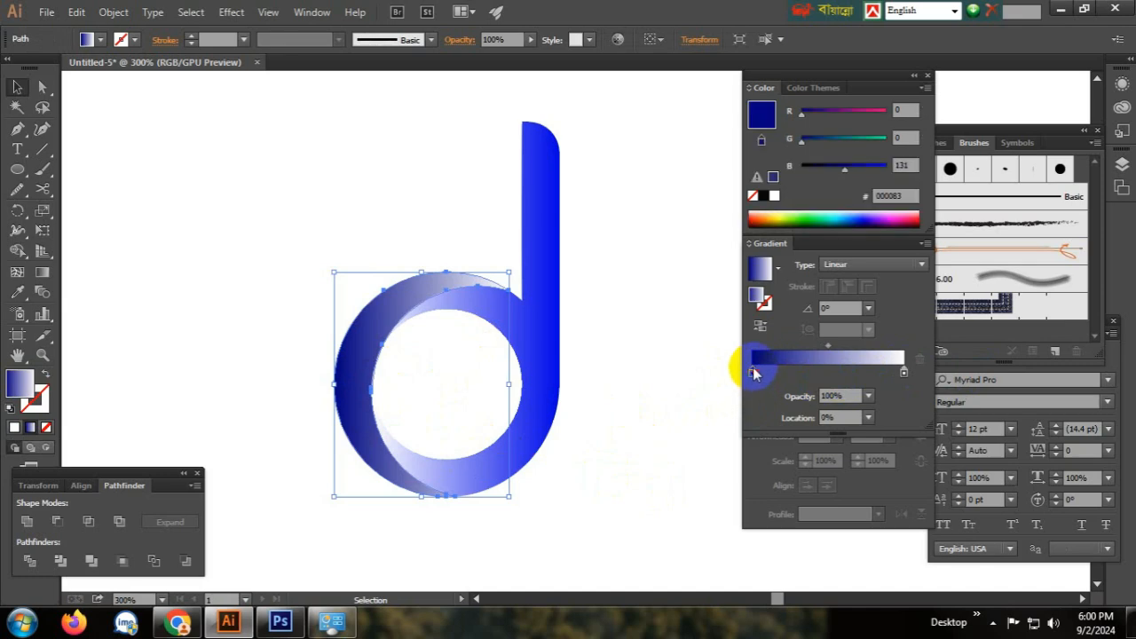
{"action": "left_click_drag", "start_coordinate": [870, 172], "coordinate": [862, 145]}
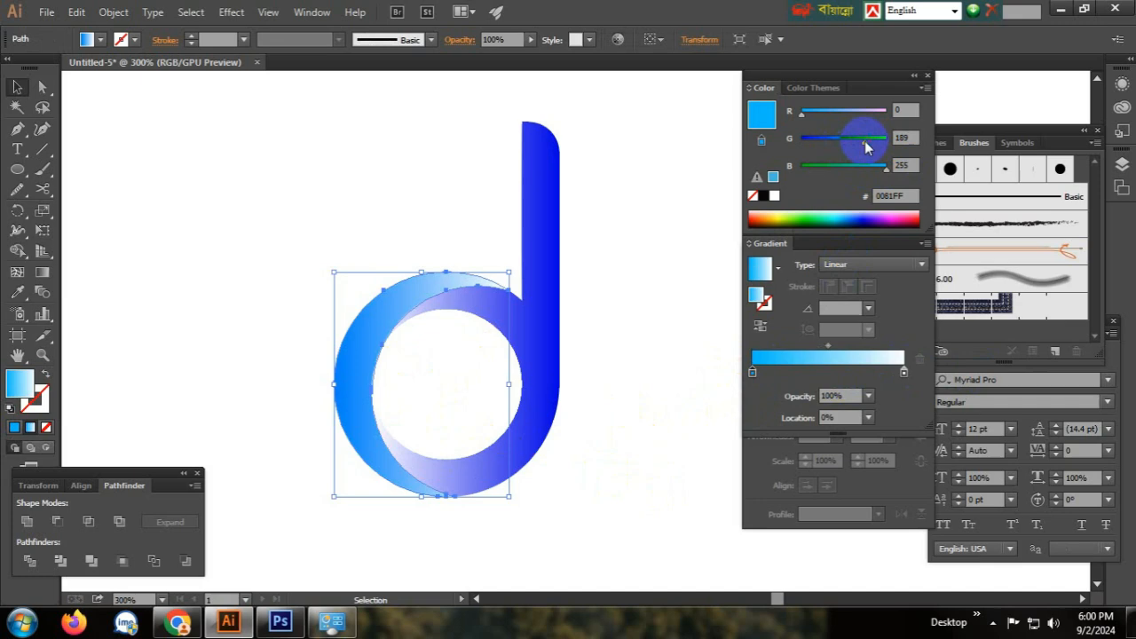
{"action": "left_click", "coordinate": [698, 216]}
Change the blue stop at 100% of the stem shape's gradient to RGB 0, 164, 239, and deselect
{"action": "left_click", "coordinate": [549, 238]}
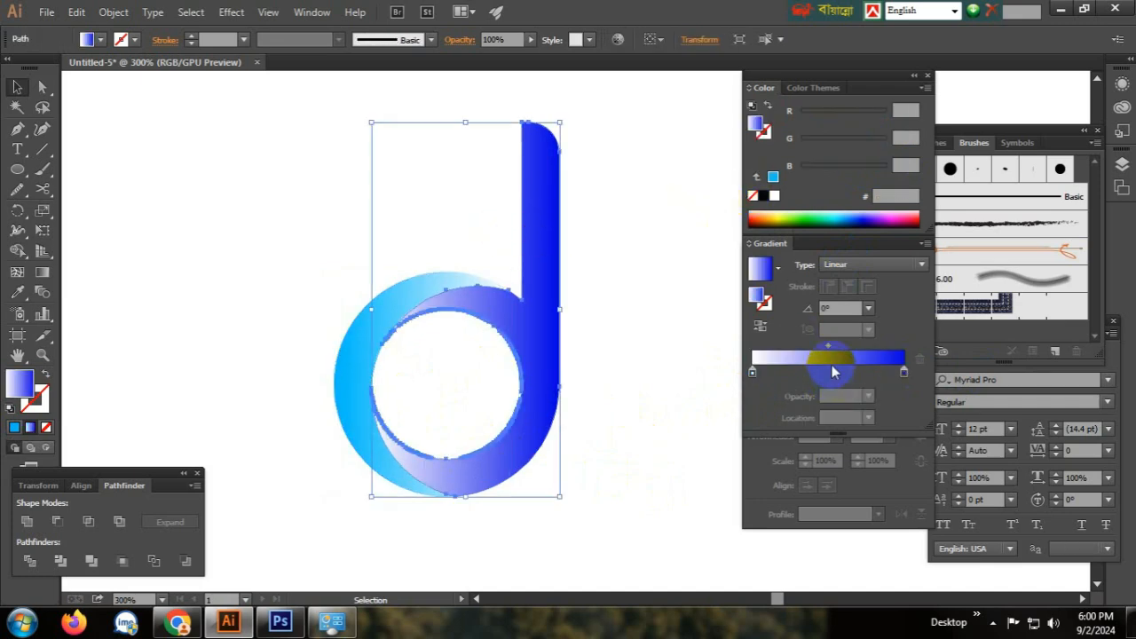
{"action": "left_click", "coordinate": [903, 371]}
{"action": "left_click", "coordinate": [875, 165]}
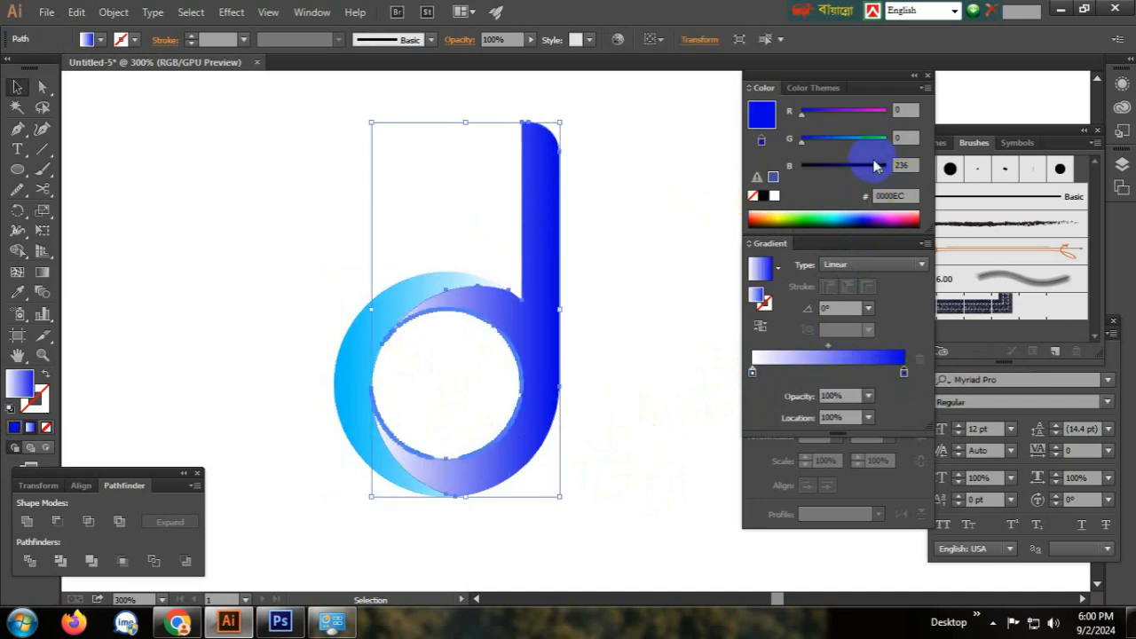
{"action": "left_click_drag", "start_coordinate": [879, 170], "coordinate": [882, 168]}
{"action": "left_click_drag", "start_coordinate": [855, 139], "coordinate": [859, 144]}
{"action": "left_click", "coordinate": [671, 251]}
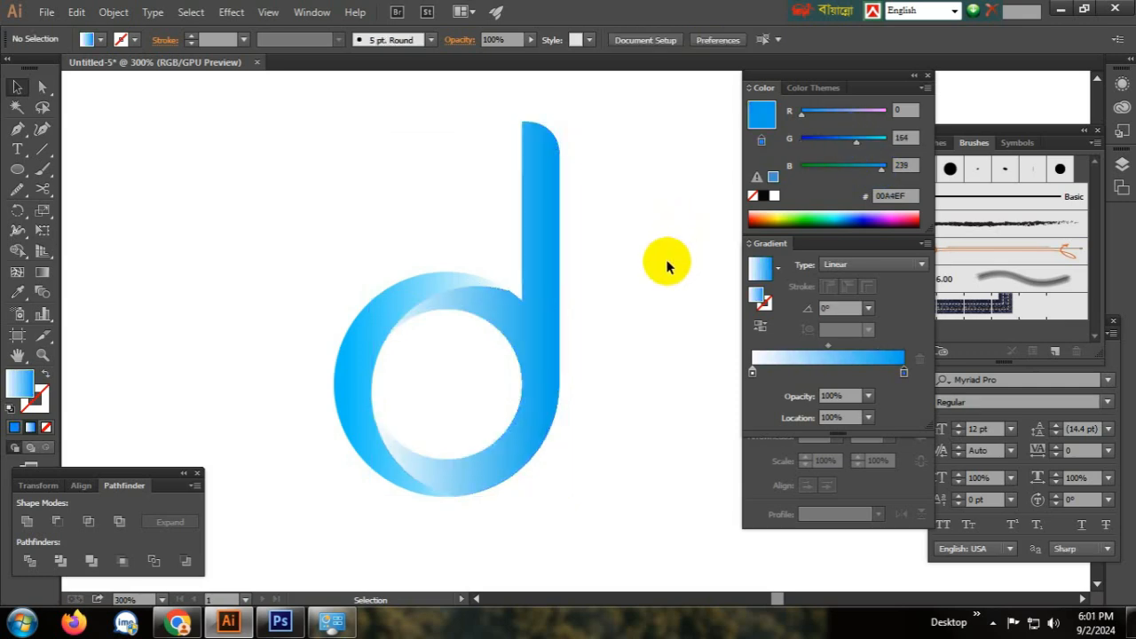
Switch the white stop at 0% of the stem shape's gradient to RGB mode and set it to teal 0, 154, 152
{"action": "left_click", "coordinate": [539, 239]}
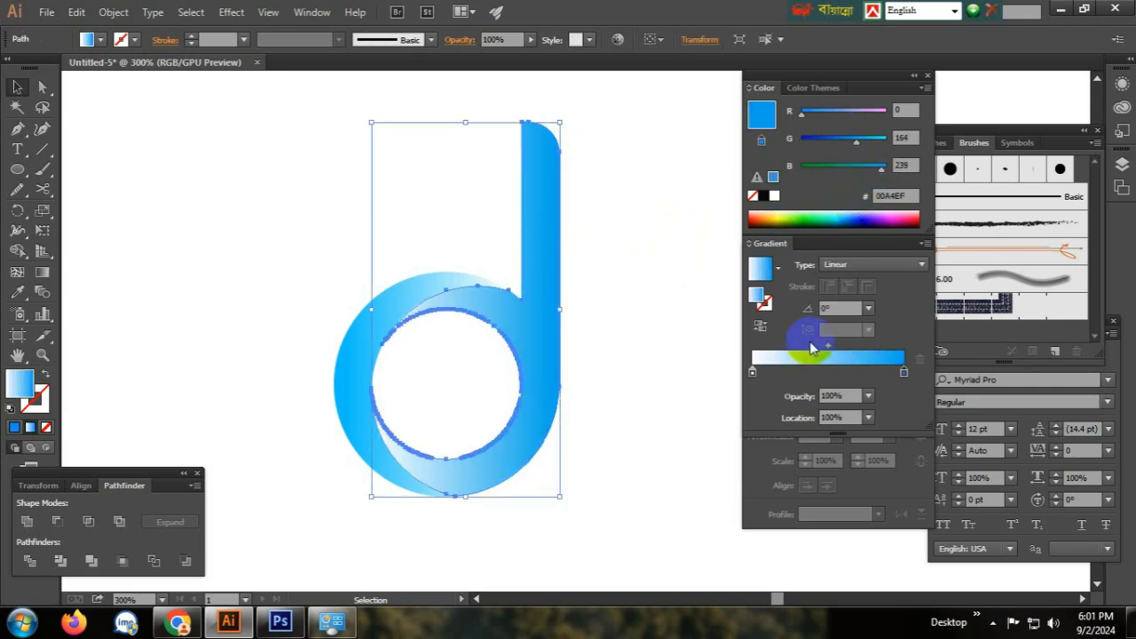
{"action": "left_click", "coordinate": [752, 372]}
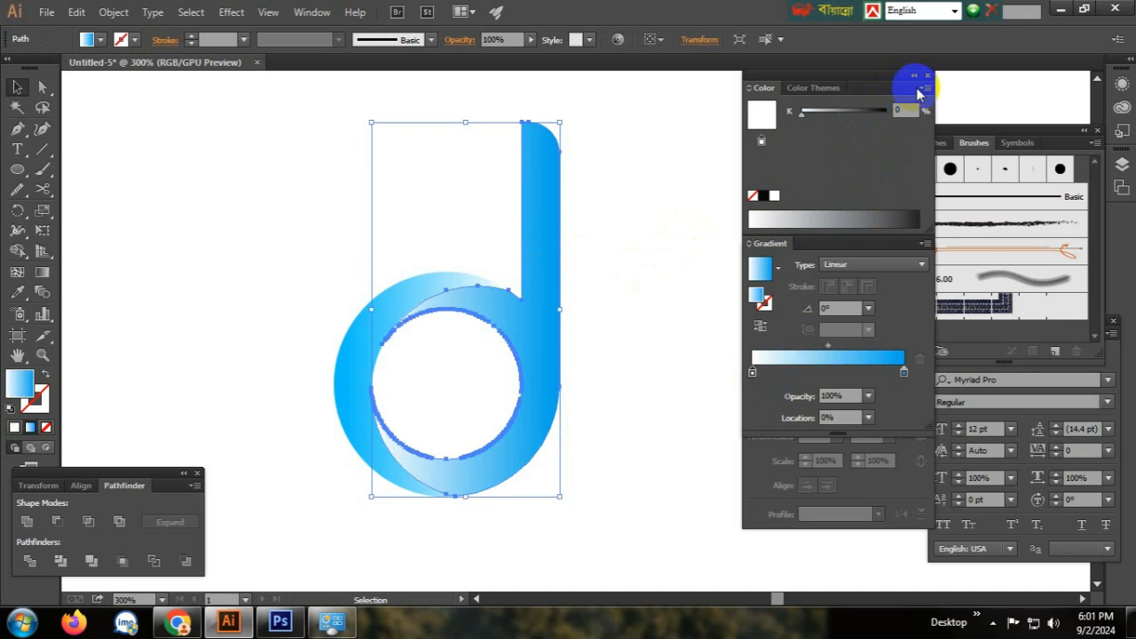
{"action": "left_click", "coordinate": [923, 89]}
{"action": "left_click", "coordinate": [971, 136]}
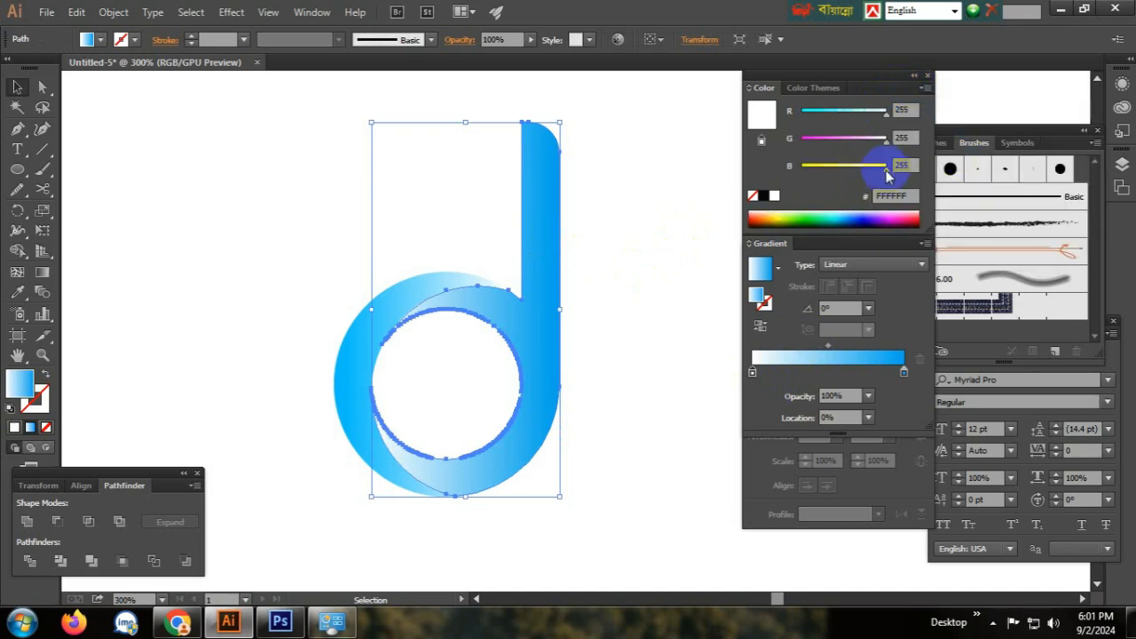
{"action": "left_click_drag", "start_coordinate": [871, 175], "coordinate": [737, 168]}
{"action": "left_click_drag", "start_coordinate": [808, 112], "coordinate": [788, 111]}
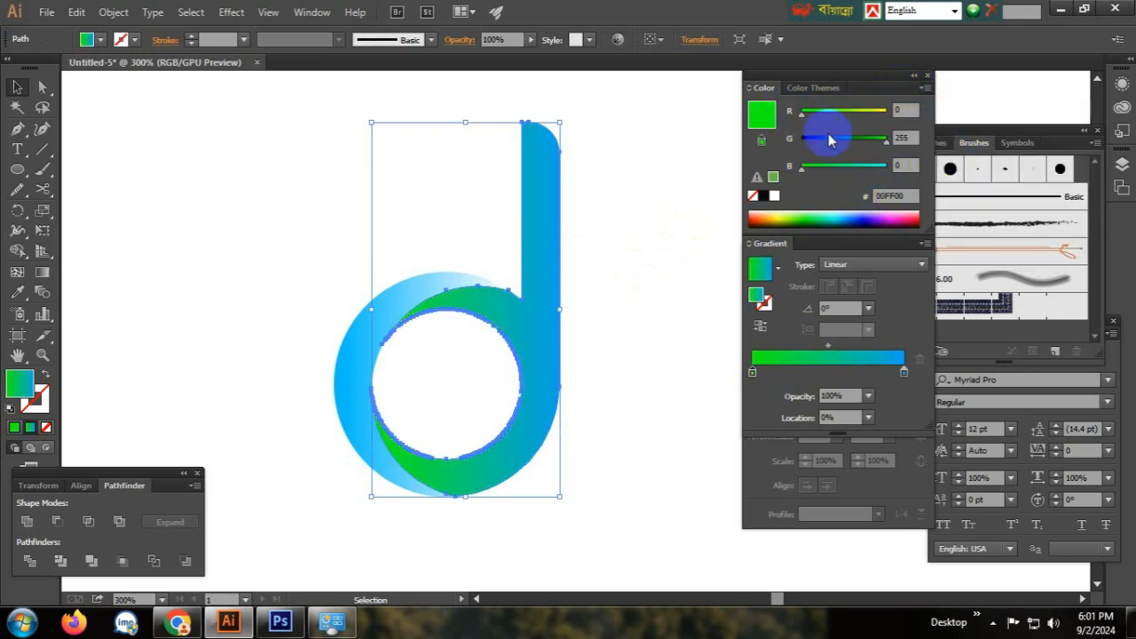
{"action": "left_click_drag", "start_coordinate": [865, 144], "coordinate": [854, 167]}
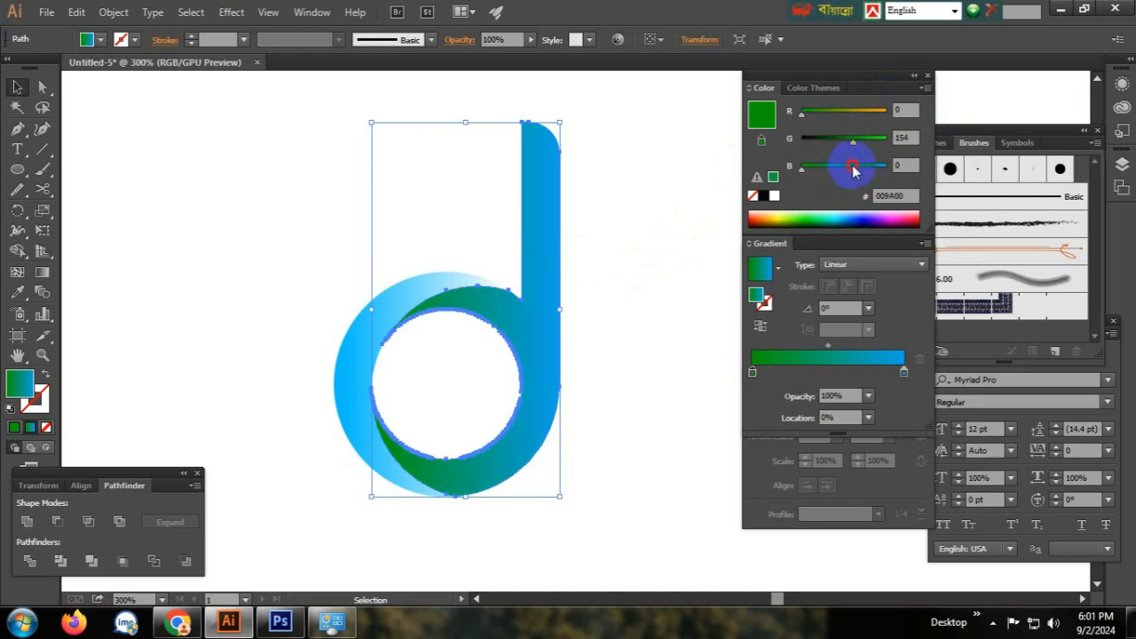
{"action": "left_click", "coordinate": [684, 230]}
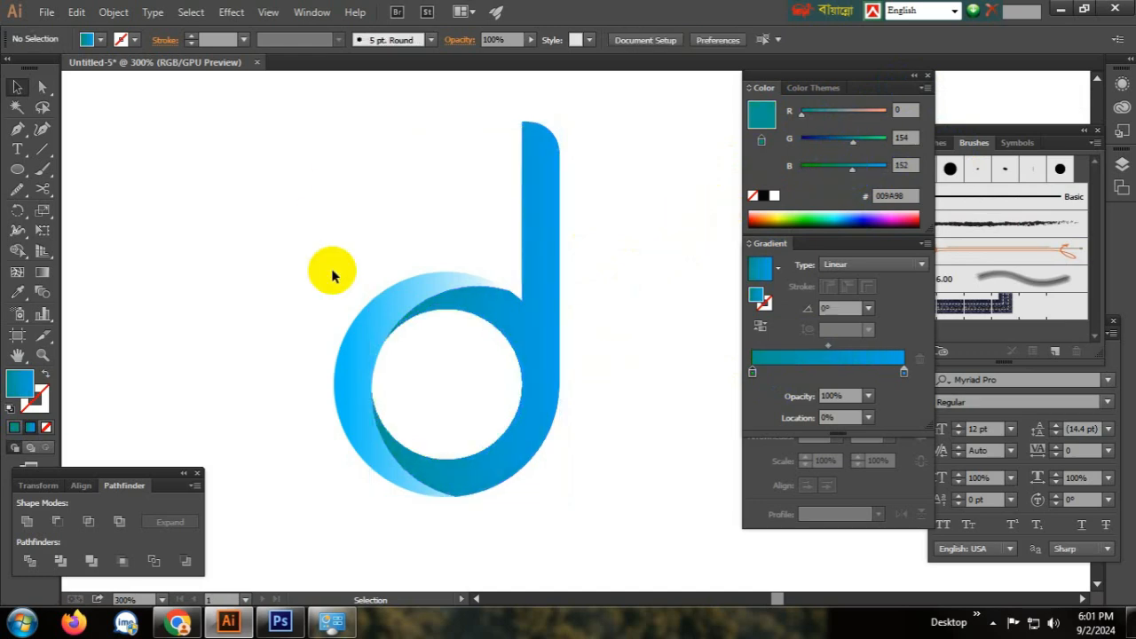
{"action": "left_click_drag", "start_coordinate": [152, 128], "coordinate": [675, 529]}
{"action": "left_click", "coordinate": [292, 246]}
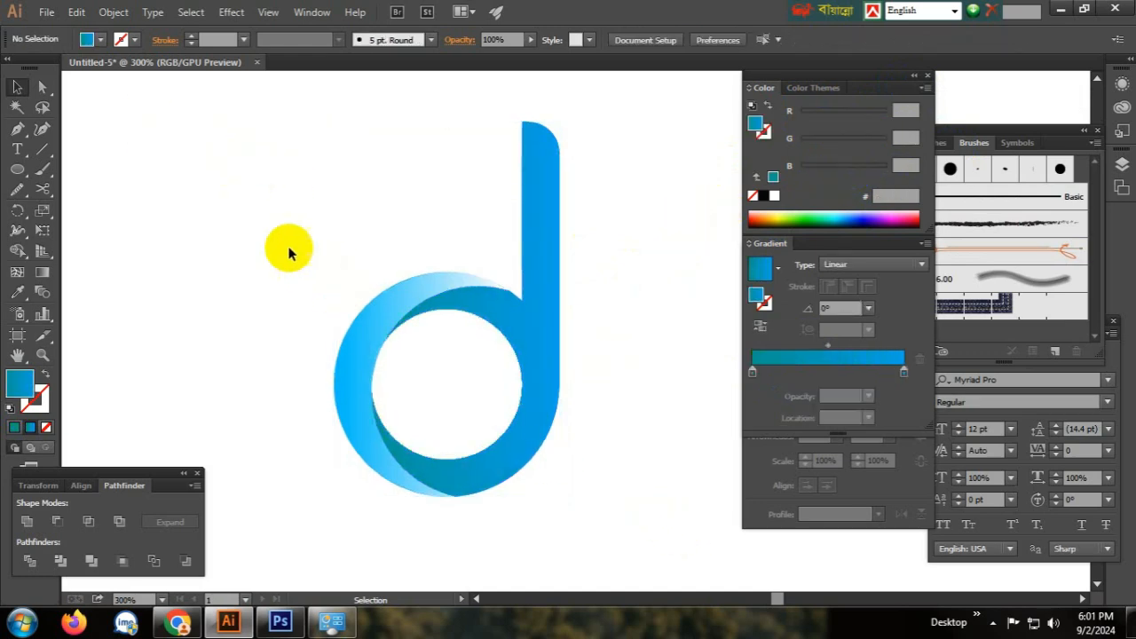
{"action": "left_click_drag", "start_coordinate": [232, 136], "coordinate": [657, 494]}
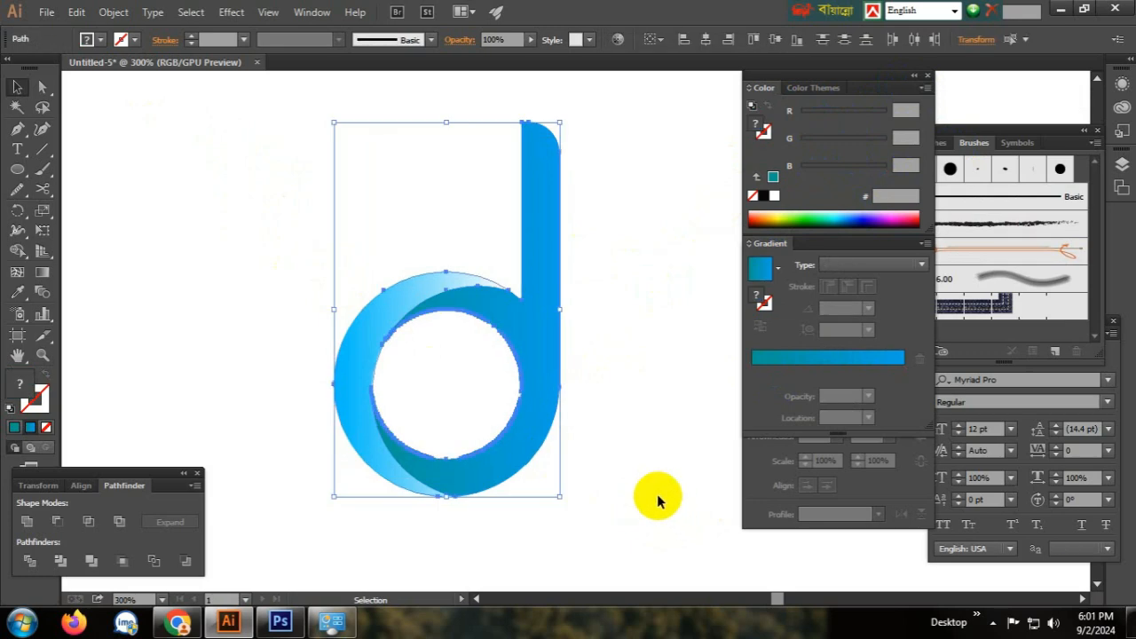
{"action": "left_click", "coordinate": [666, 502]}
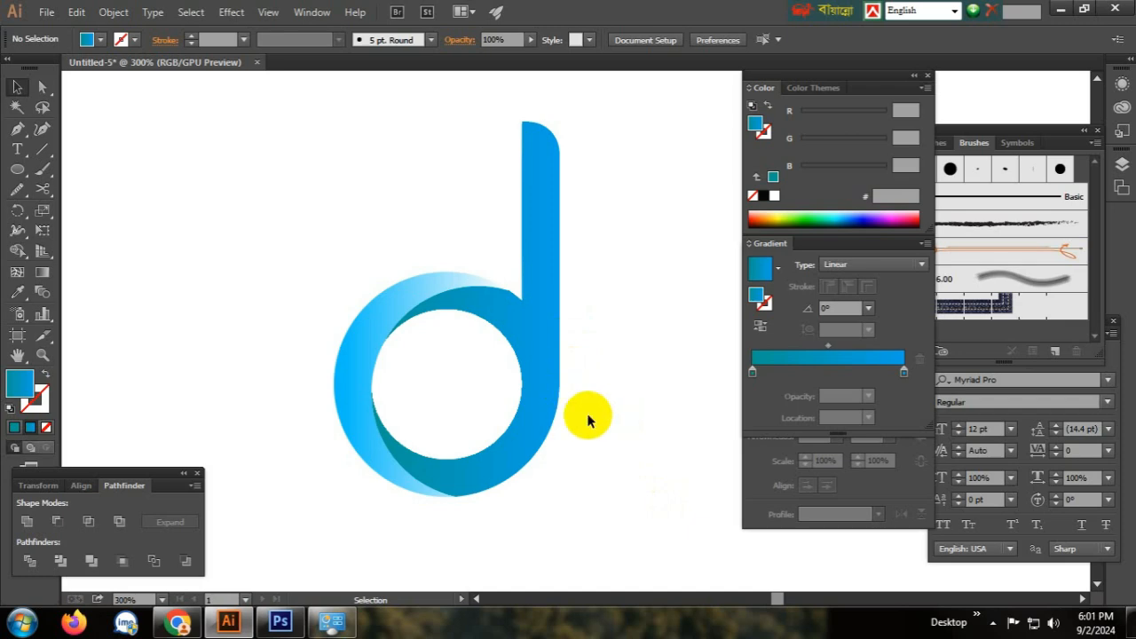
{"action": "left_click_drag", "start_coordinate": [231, 139], "coordinate": [608, 527]}
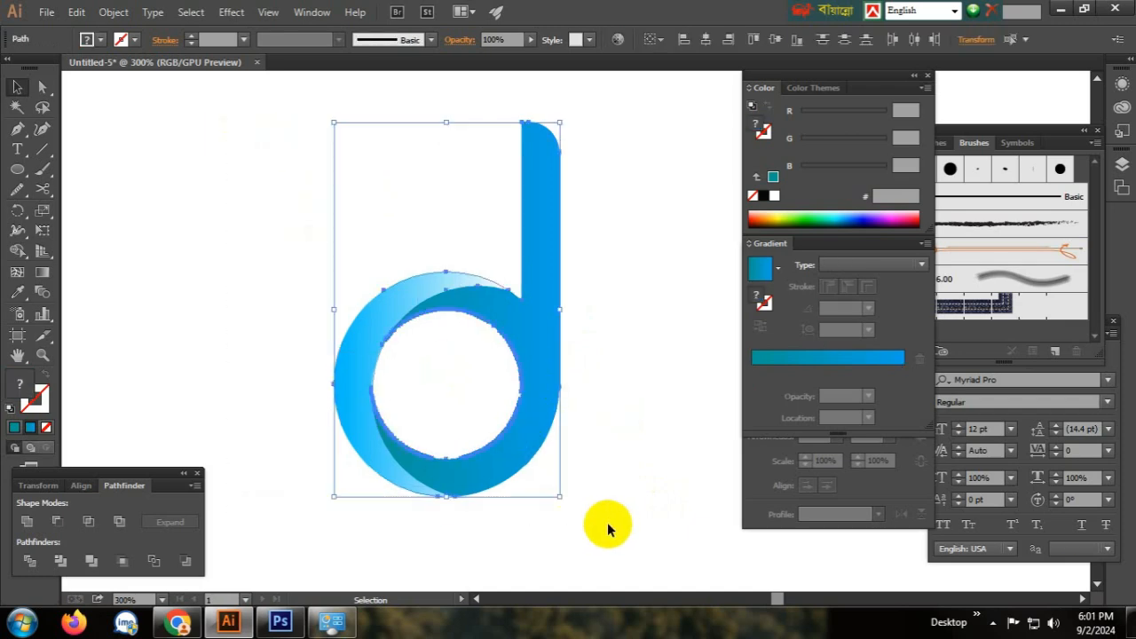
{"action": "left_click", "coordinate": [602, 523]}
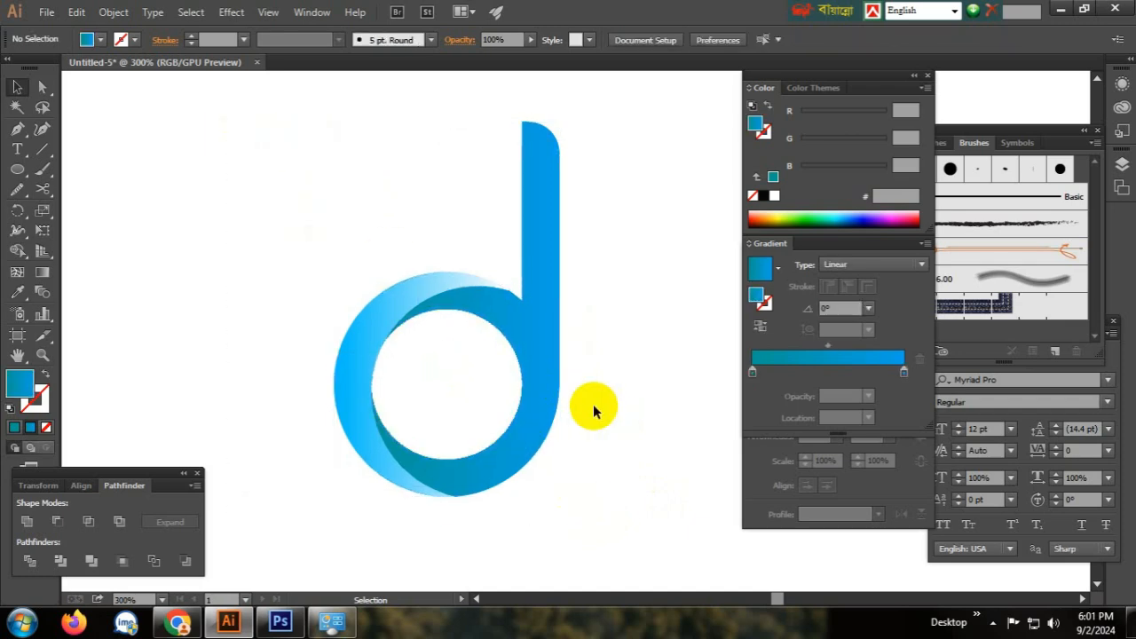